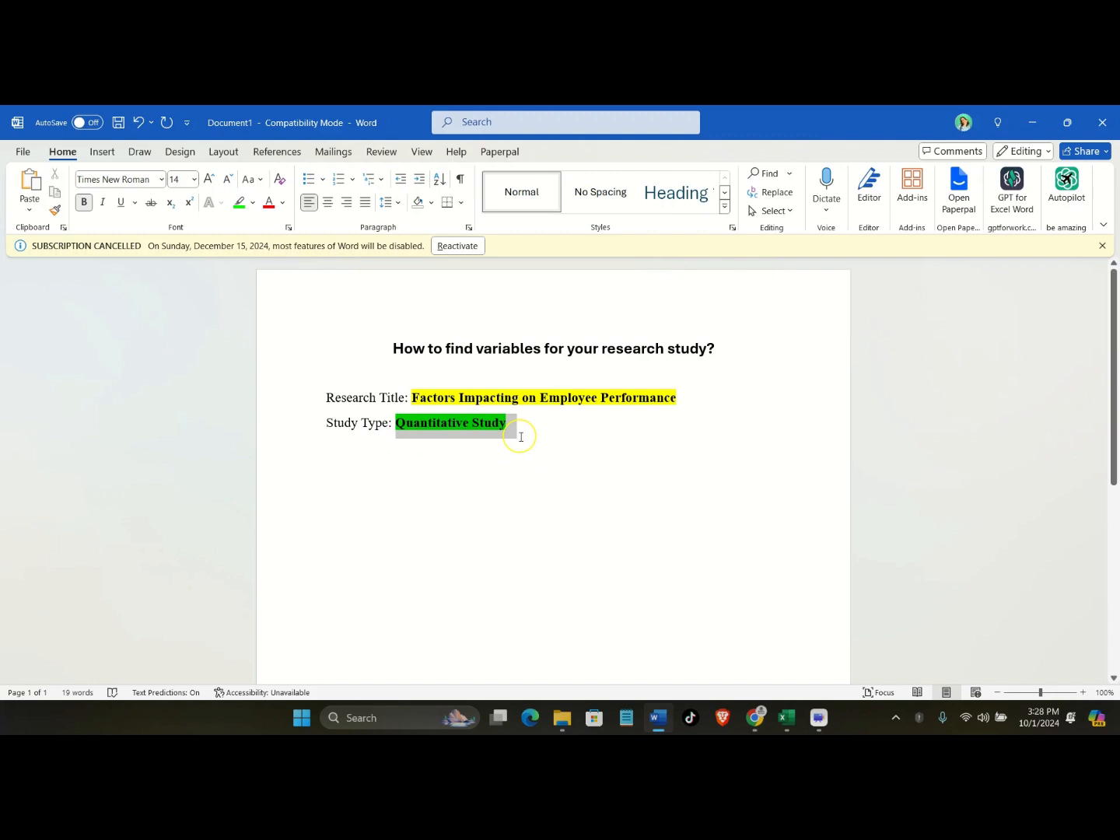
pyautogui.click(450, 471)
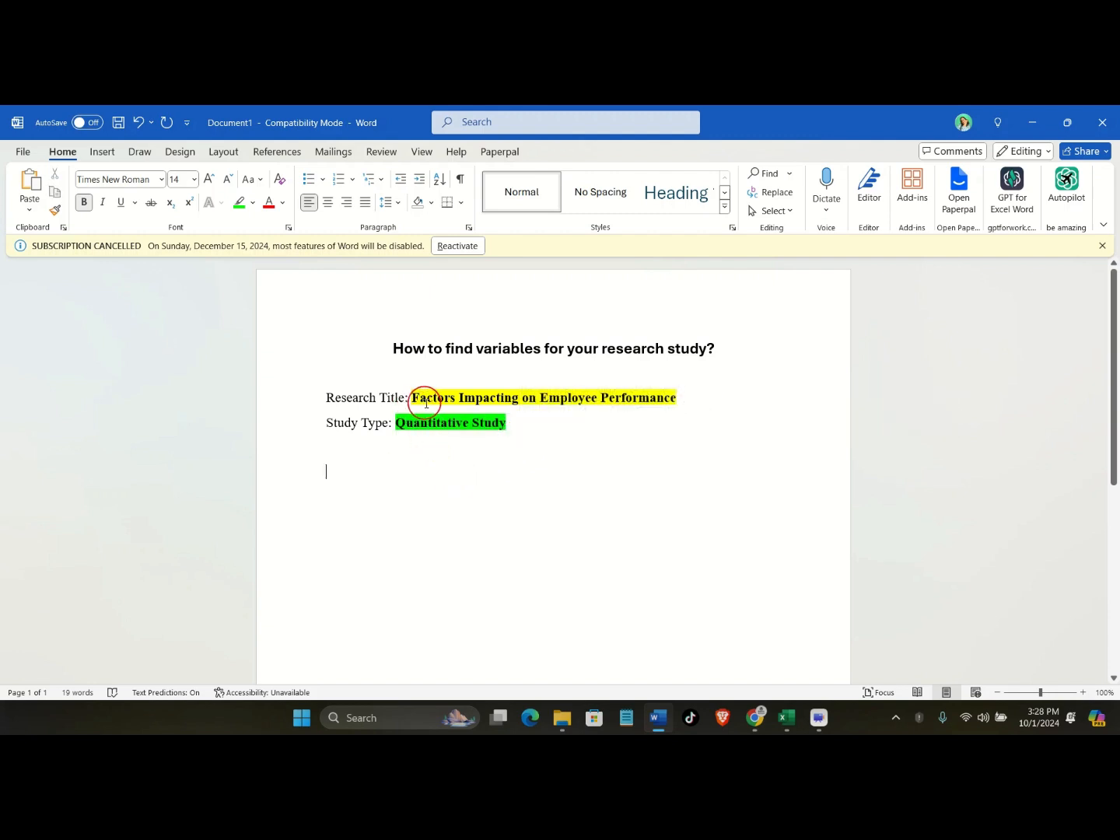
pyautogui.moveTo(414, 403); pyautogui.dragTo(643, 405)
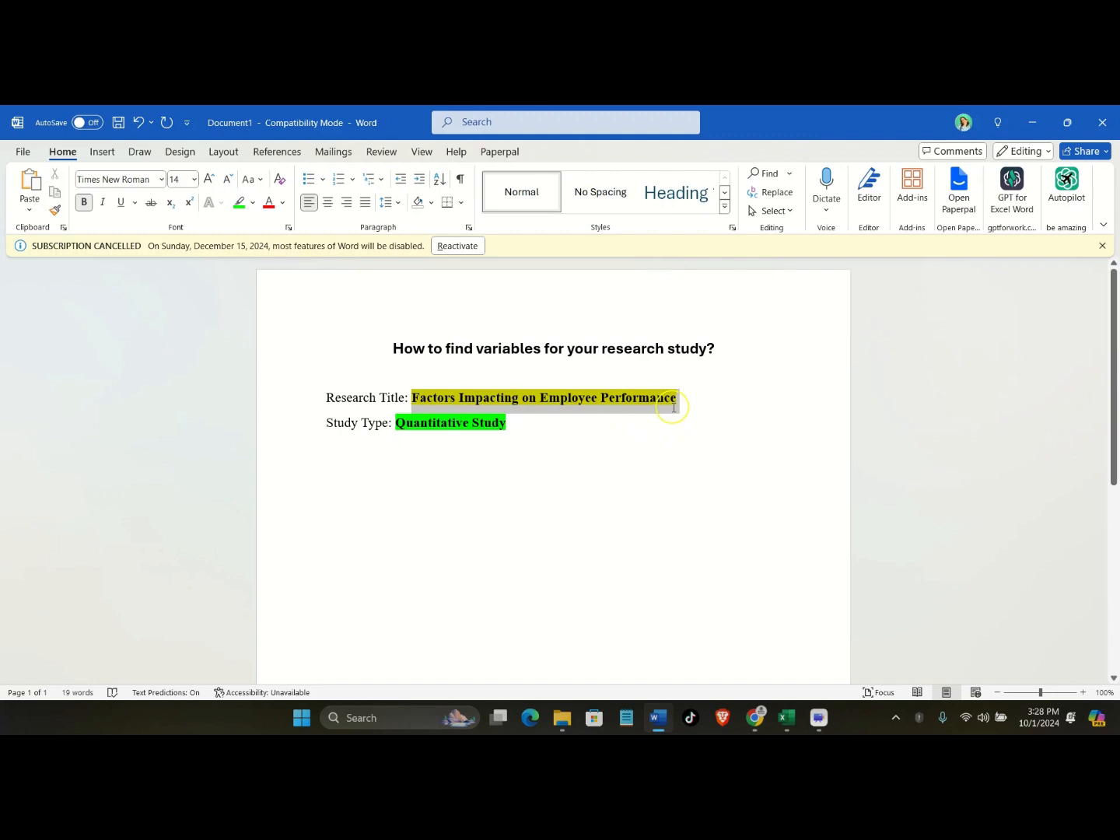
pyautogui.click(652, 457)
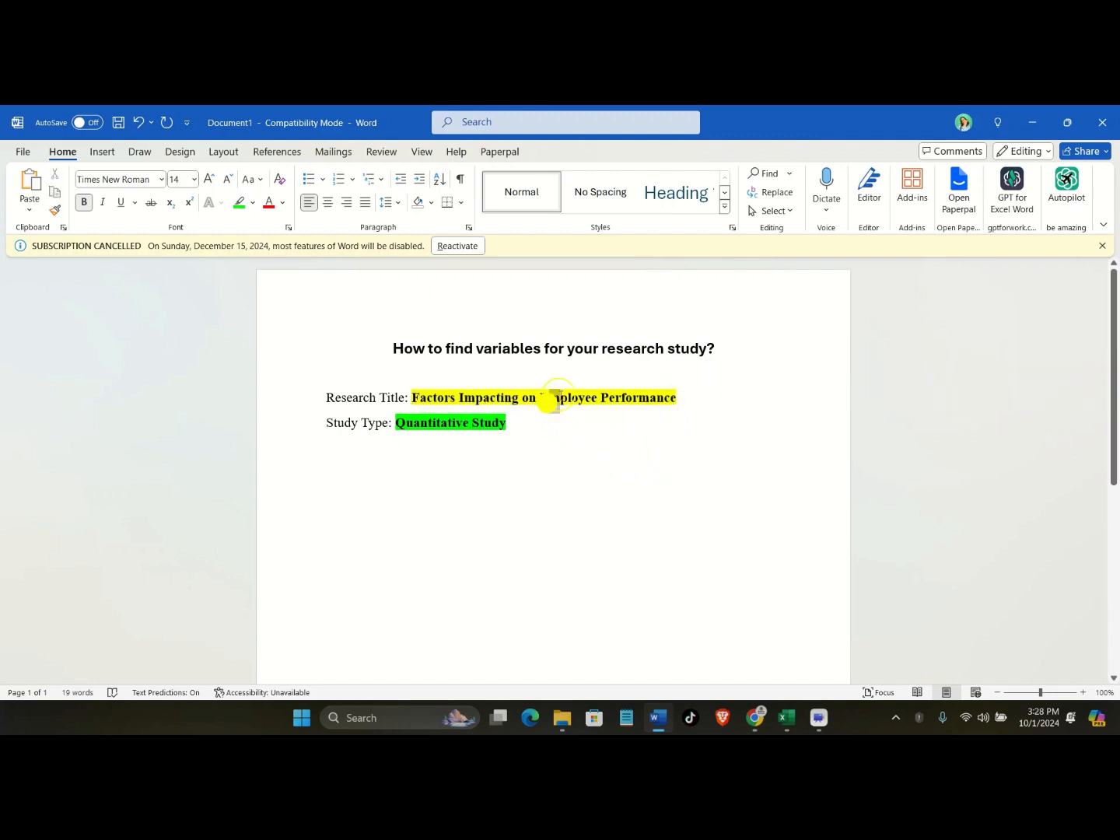
pyautogui.moveTo(552, 401); pyautogui.dragTo(640, 387)
pyautogui.click(637, 443)
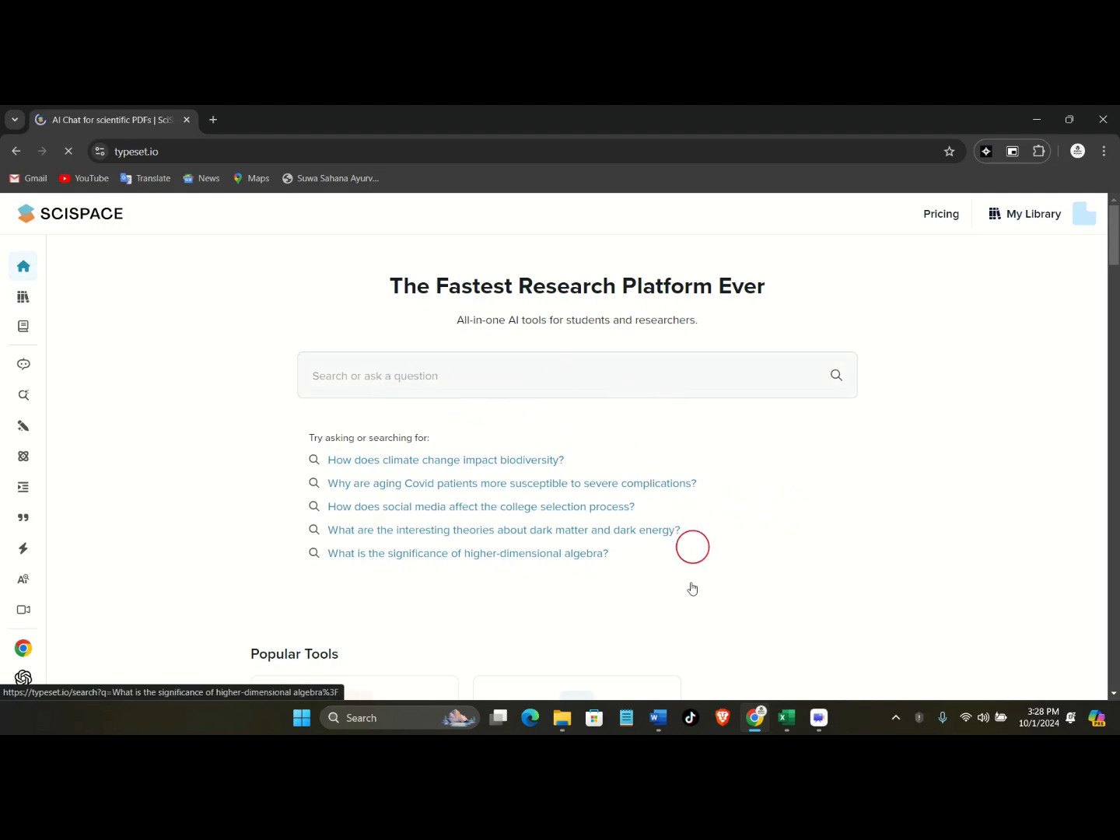
# Switch to the Word document and copy the research title "Factors Impacting on Employee Performance".
pyautogui.moveTo(659, 720)
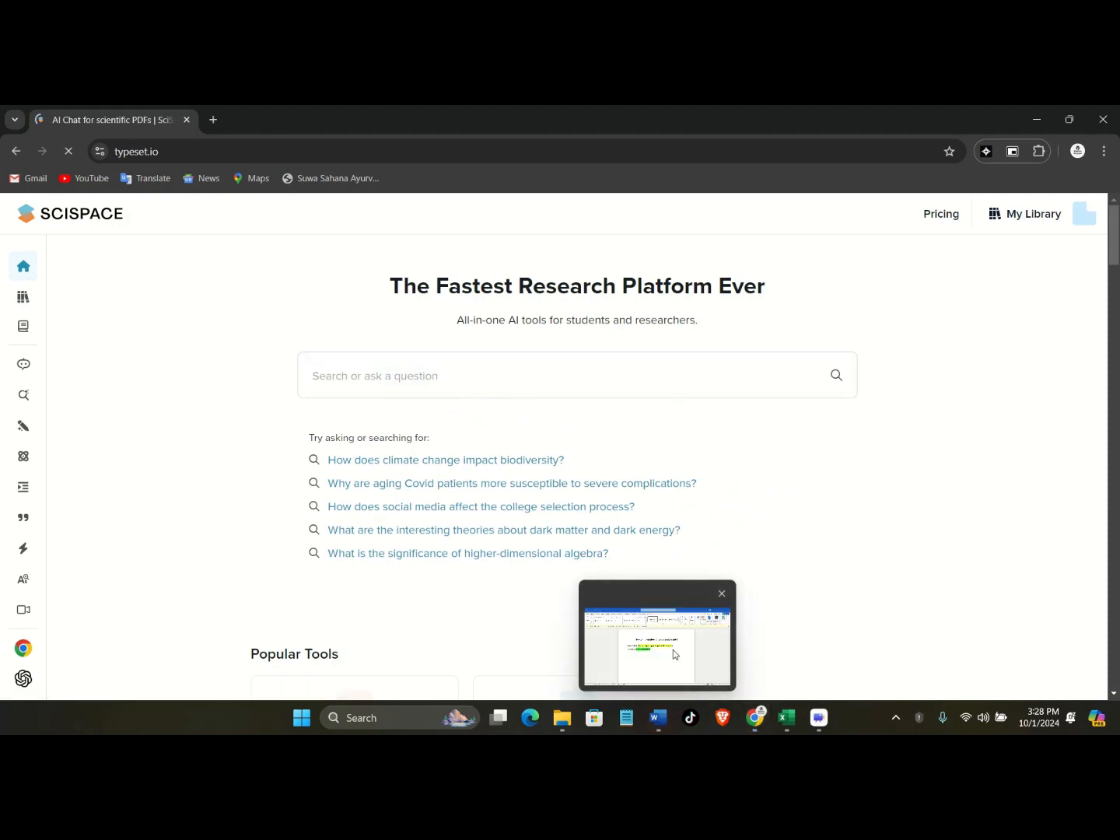
pyautogui.click(673, 649)
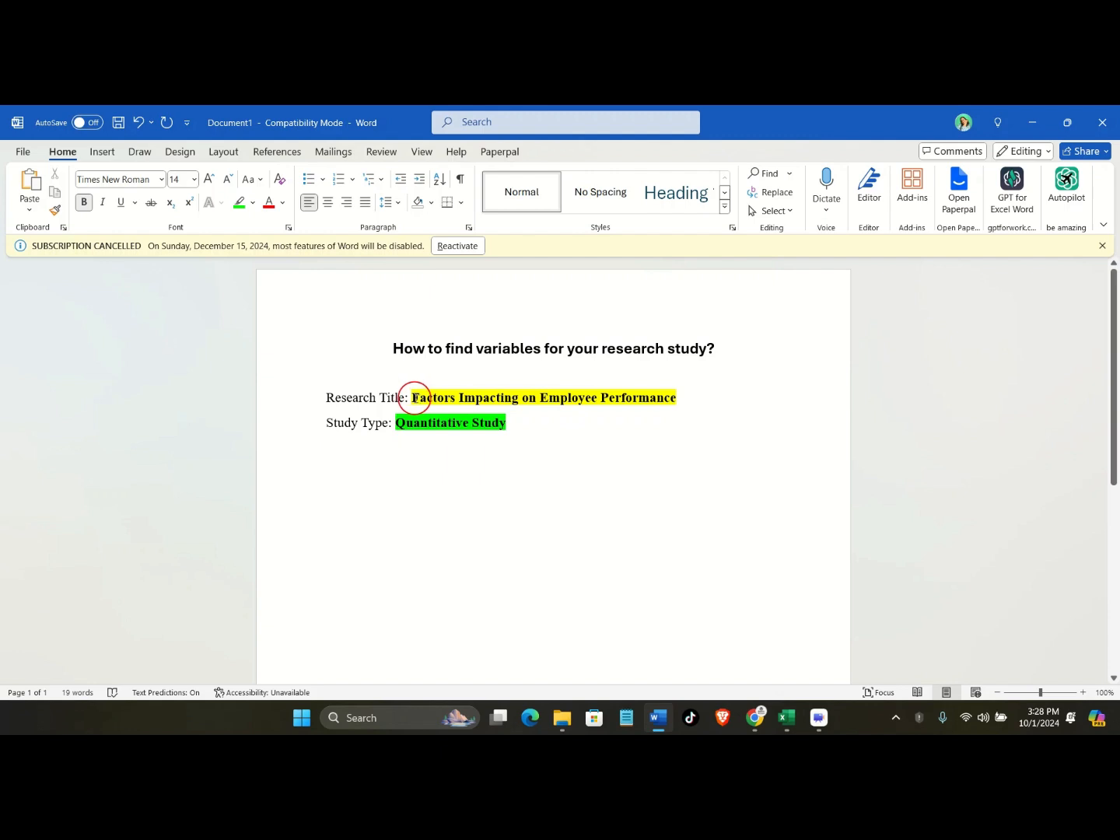
pyautogui.moveTo(415, 398); pyautogui.dragTo(660, 397)
pyautogui.hotkey('ctrl', 'c')
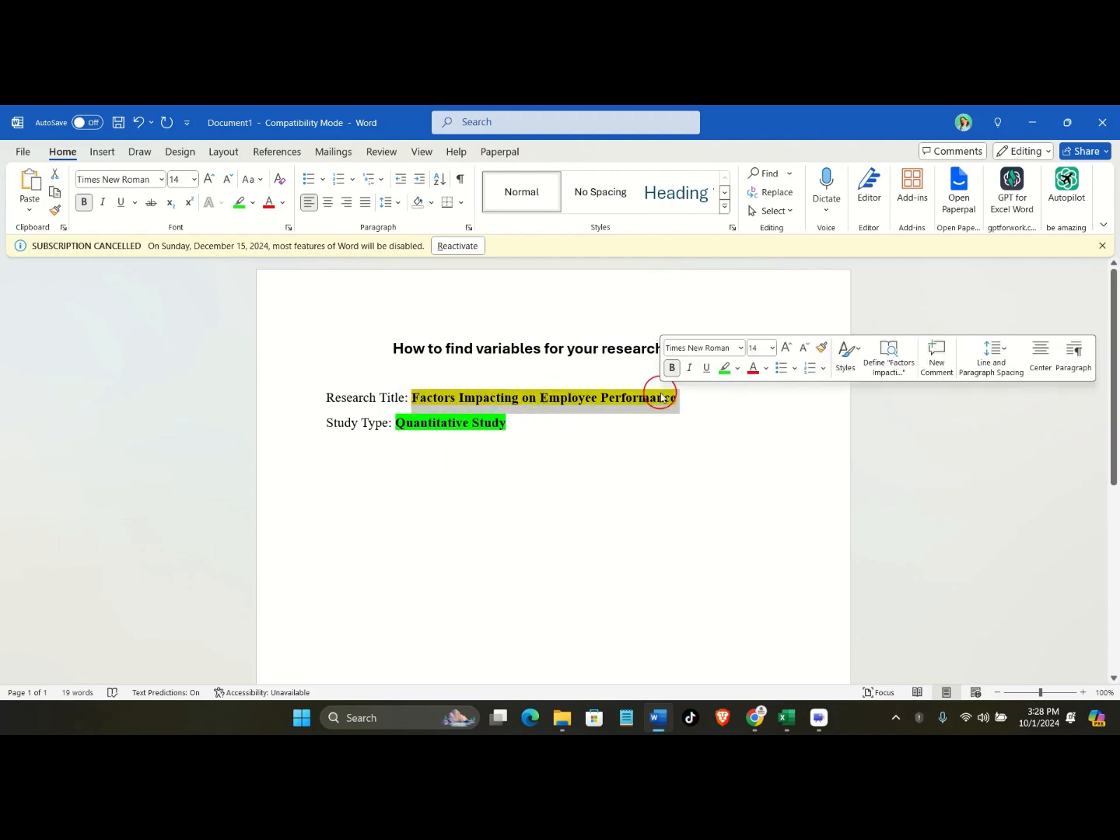
pyautogui.click(670, 450)
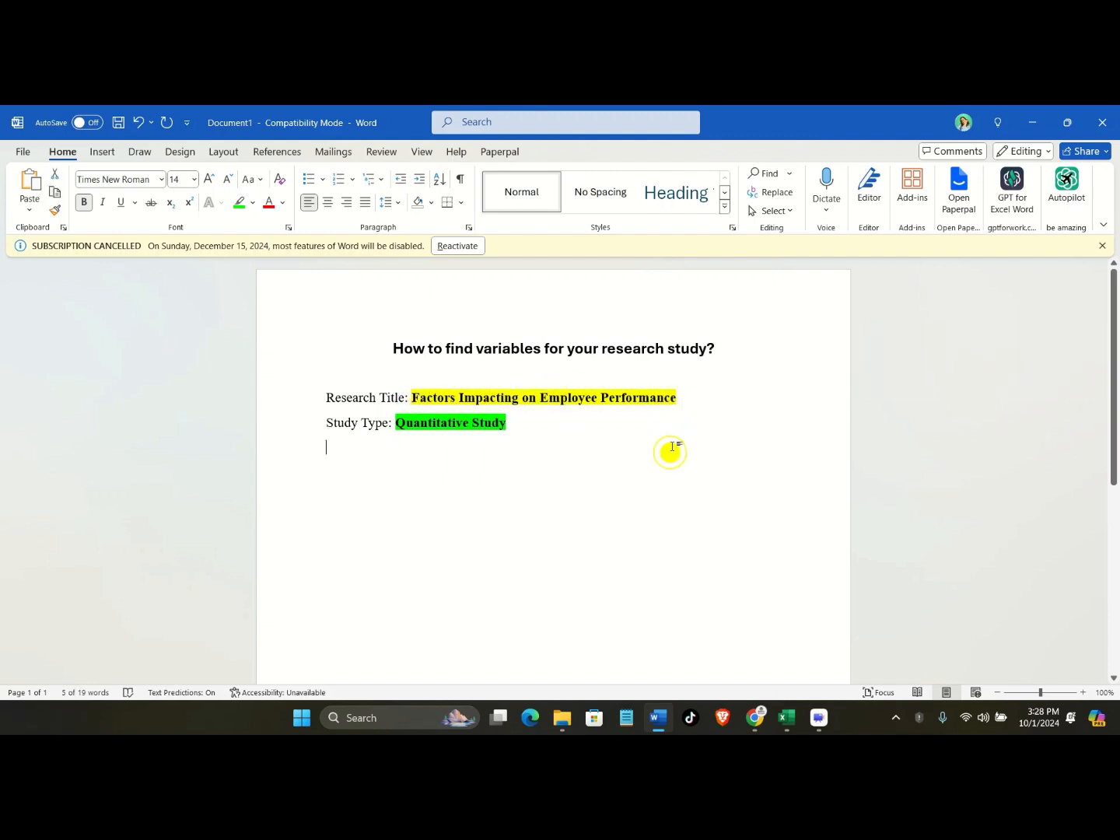
# Switch to SciSpace in Chrome and search for papers with the copied title "Factors Impacting on Employee Performance".
pyautogui.click(750, 641)
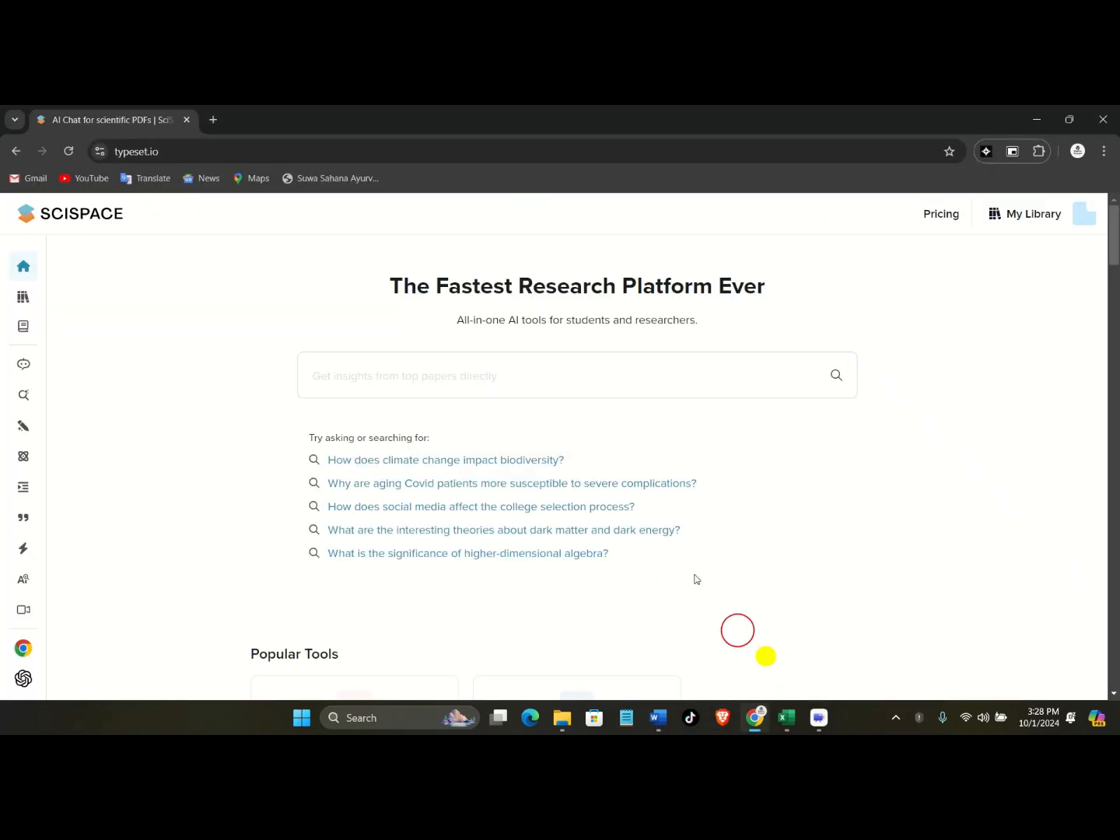
pyautogui.click(457, 375)
pyautogui.hotkey('ctrl', 'v')
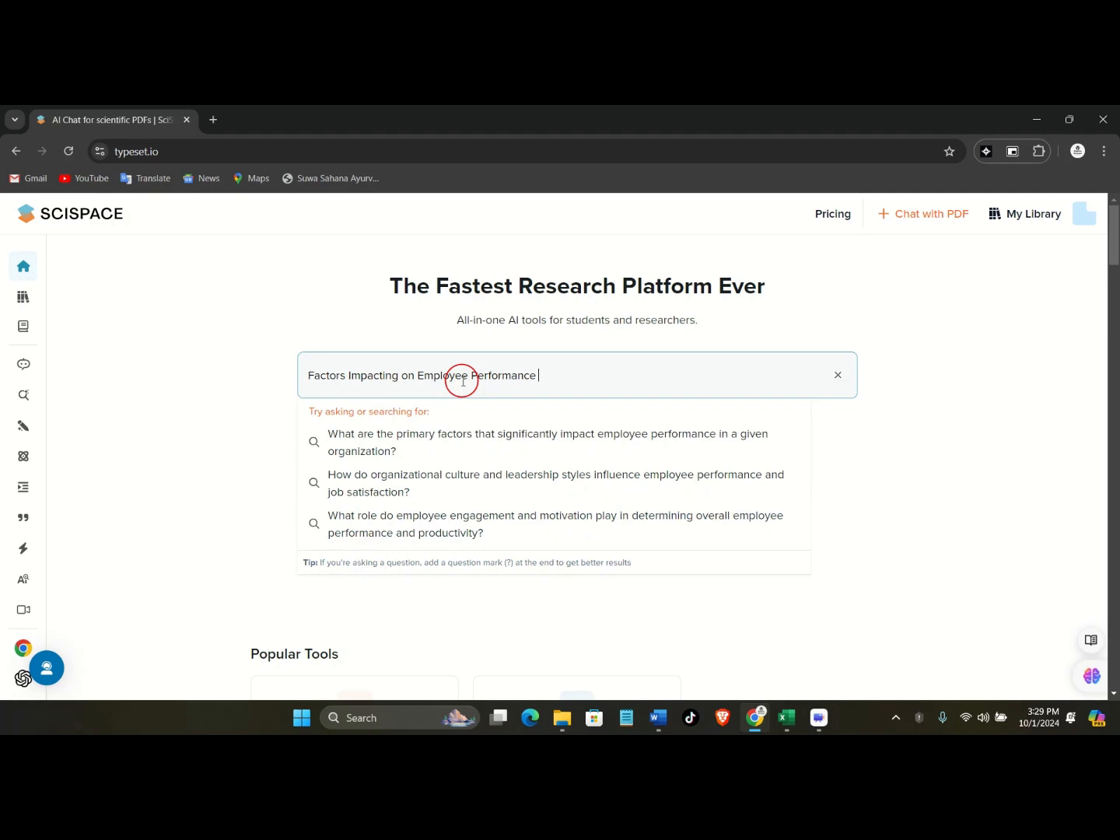
pyautogui.press('Return')
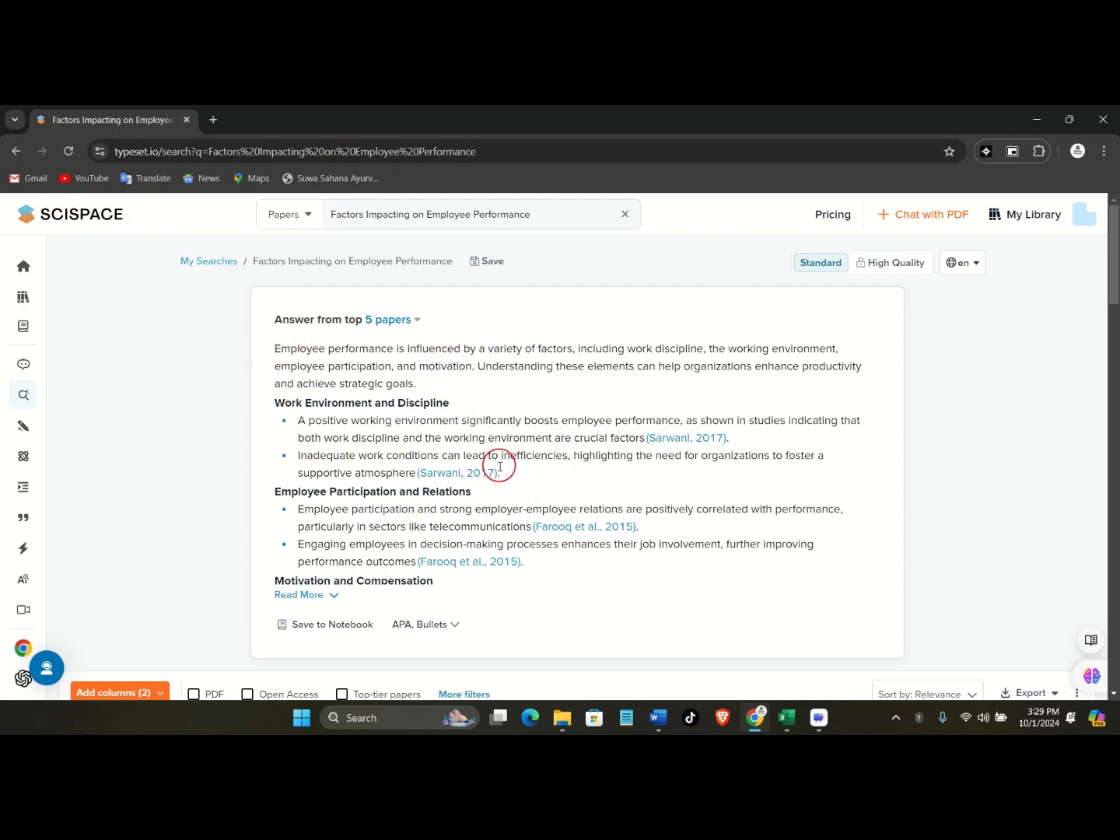
# Examine the summarized answer, the list of papers and the suggested columns available for the results table.
pyautogui.scroll(-3, 457, 444)
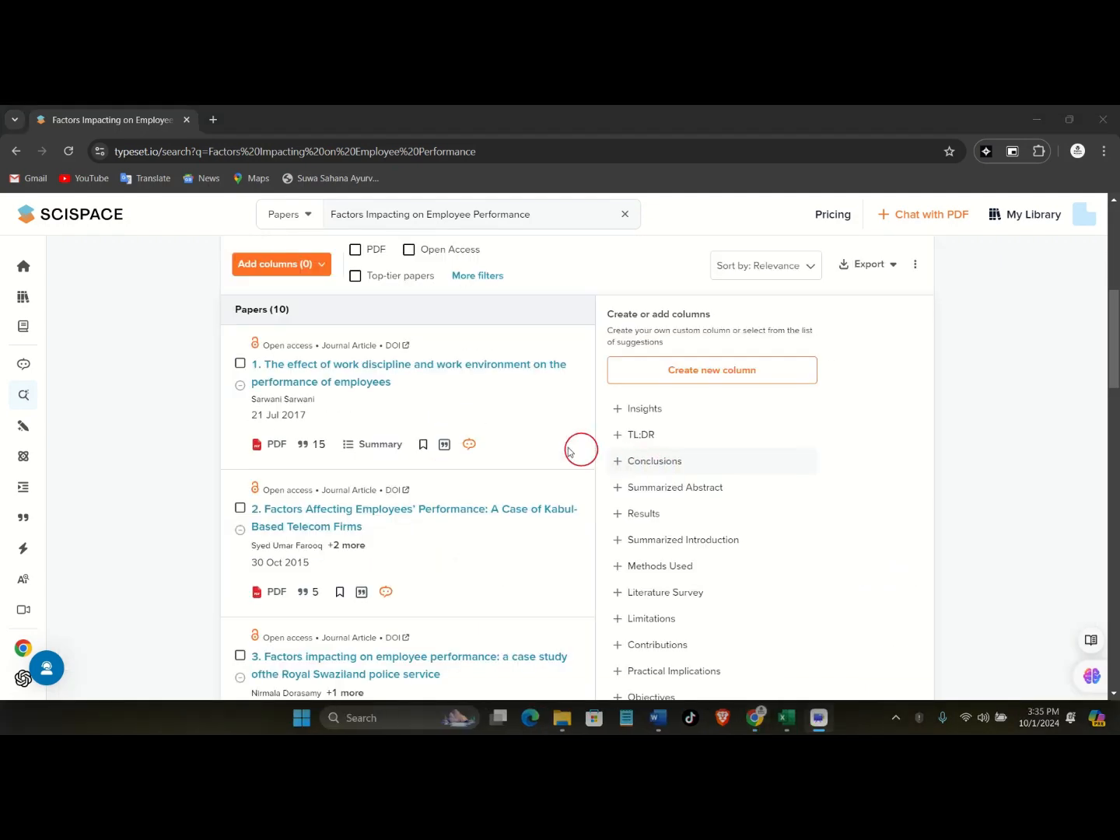
pyautogui.scroll(5, 500, 434)
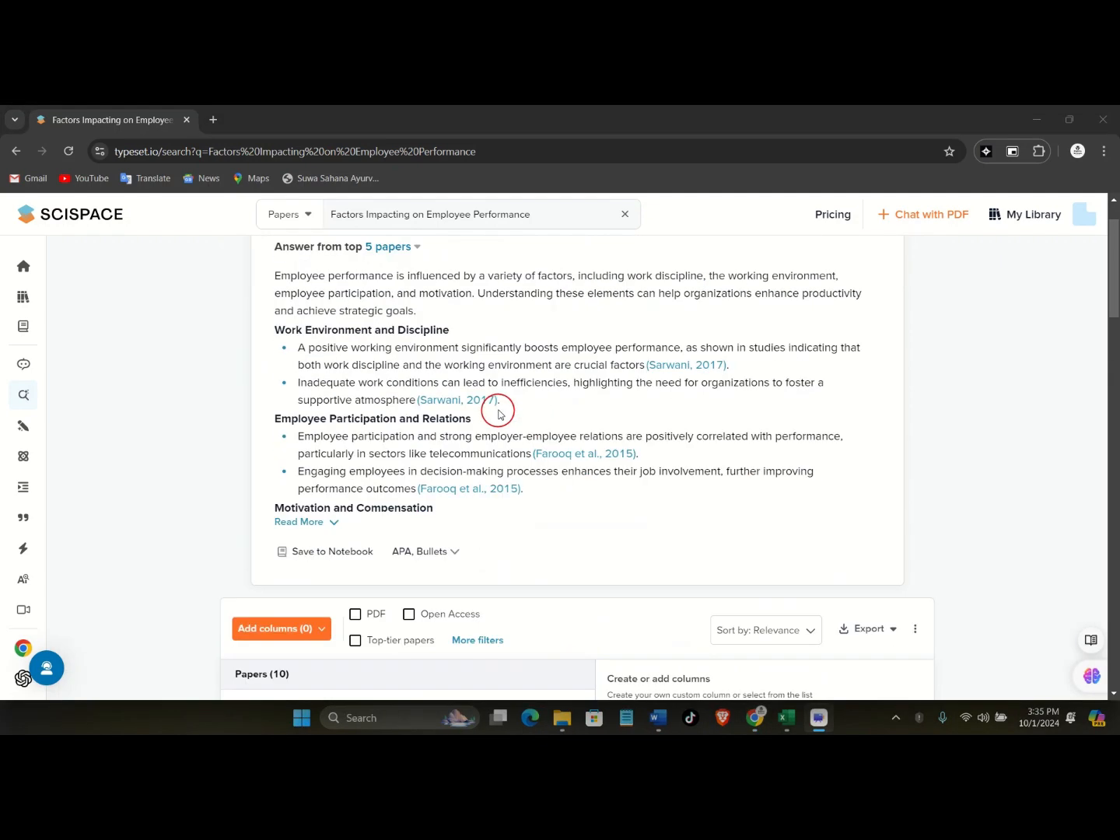
pyautogui.scroll(-4, 564, 468)
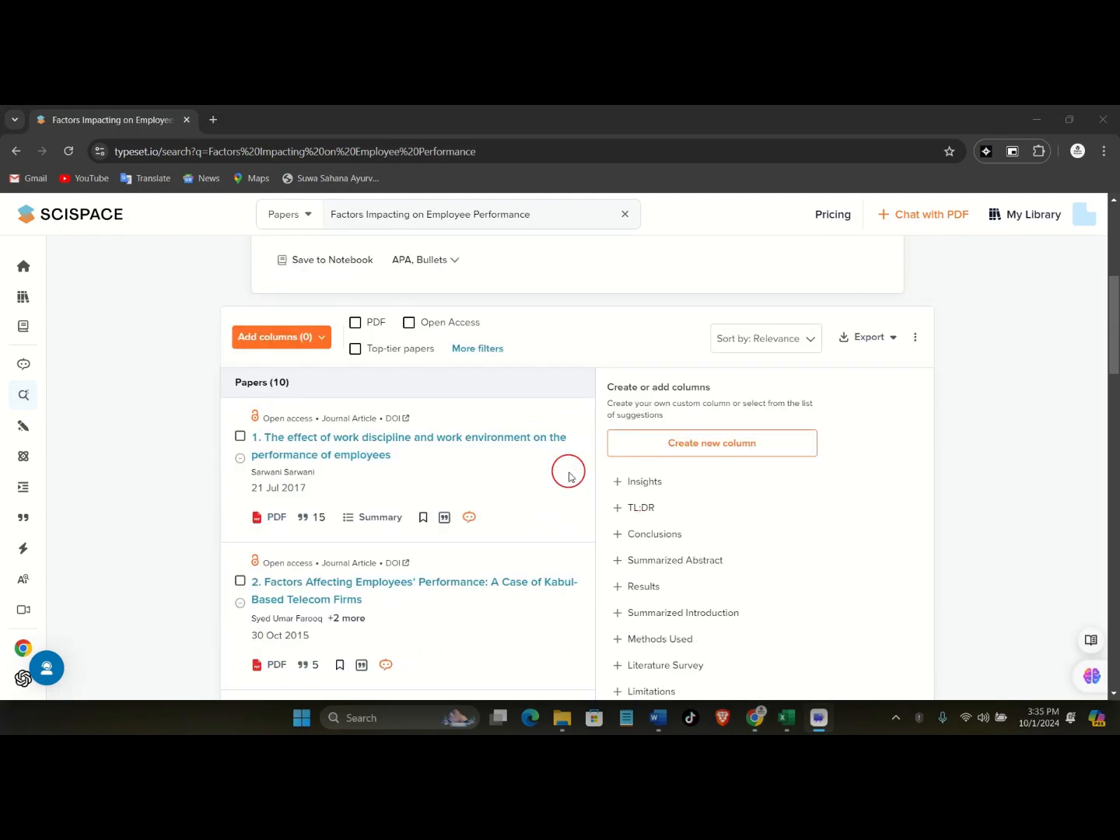
pyautogui.scroll(-1, 568, 476)
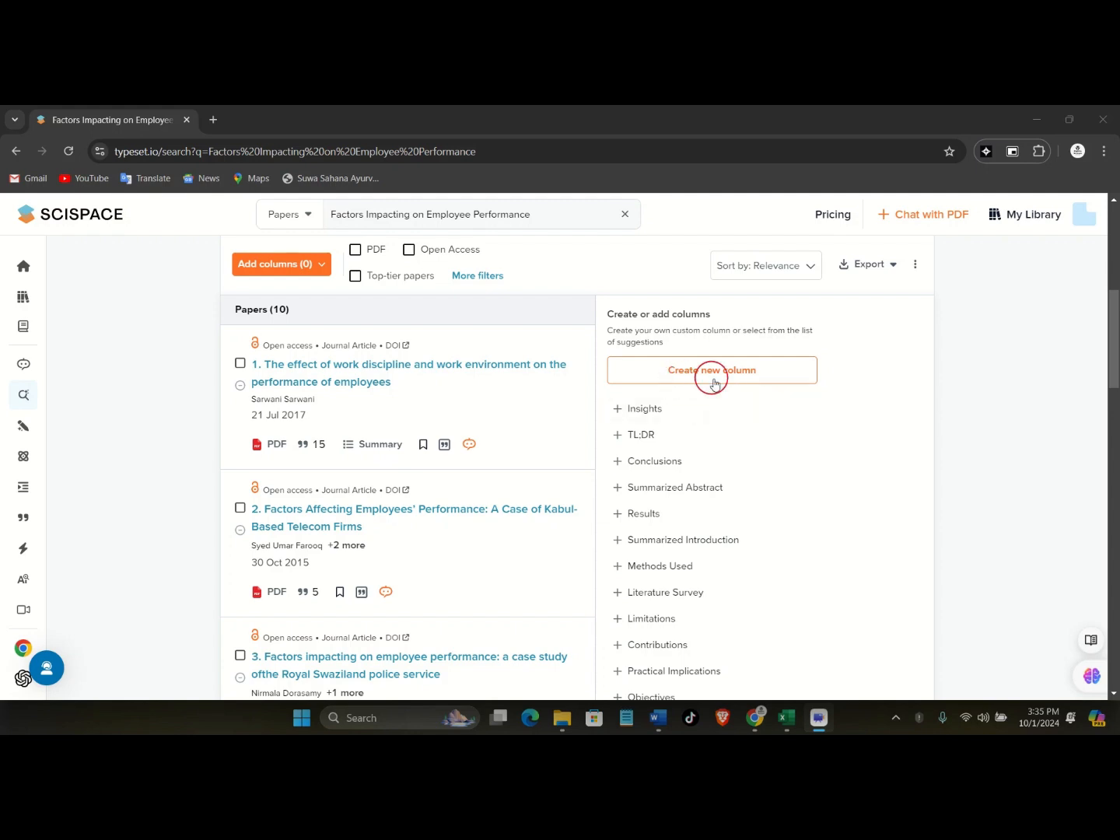
pyautogui.scroll(-1, 677, 440)
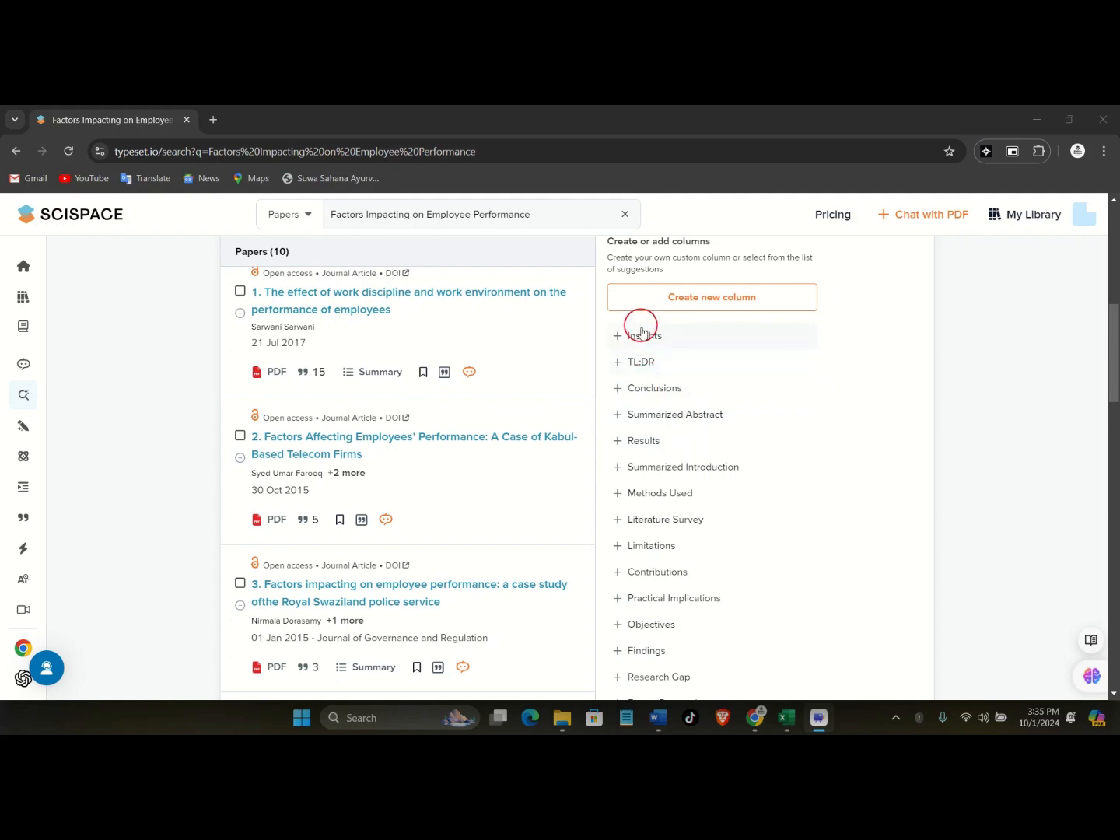
pyautogui.scroll(-2, 669, 442)
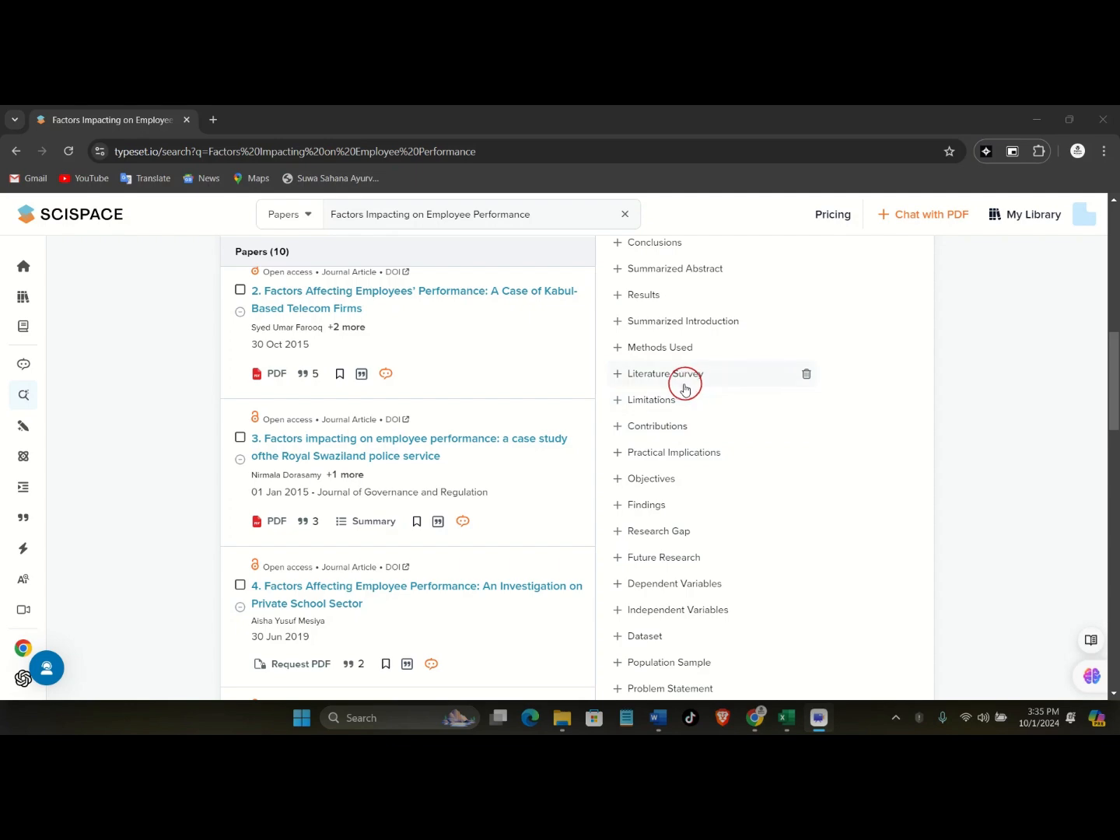
pyautogui.scroll(1, 680, 381)
pyautogui.scroll(1, 676, 360)
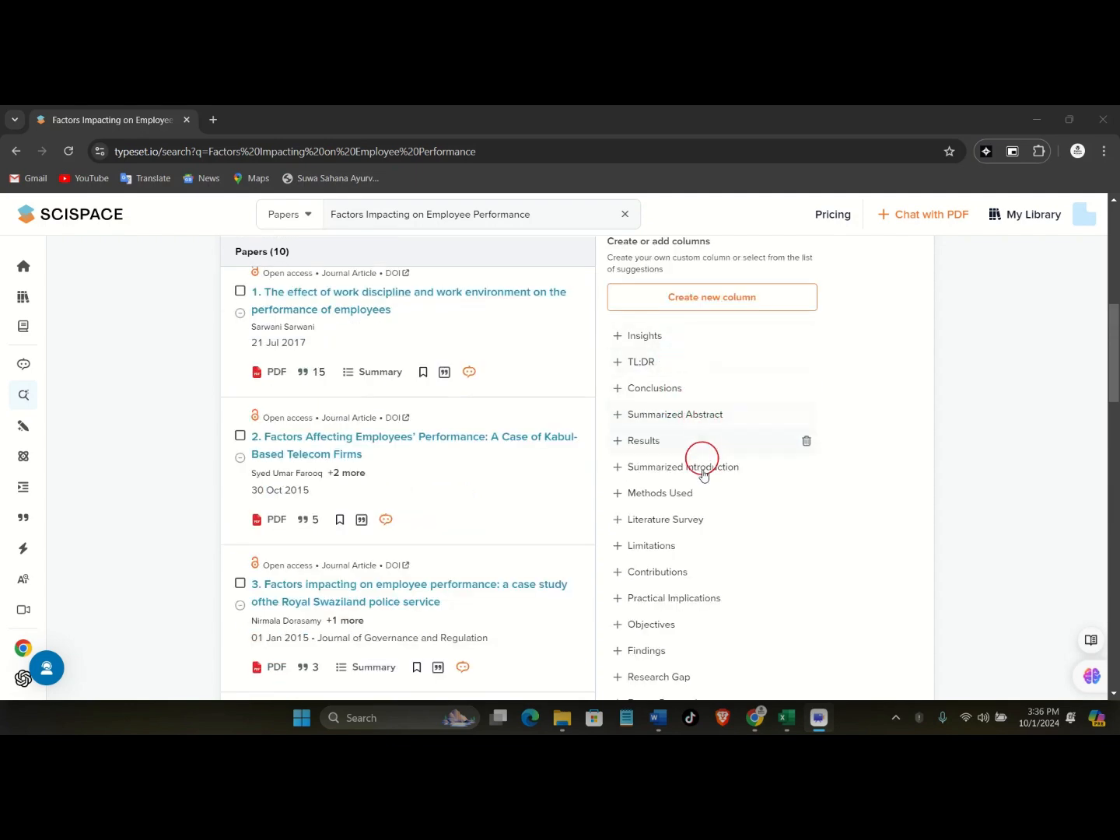
# Add the Dependent Variables and Independent Variables columns to the paper results table.
pyautogui.scroll(-1, 709, 500)
pyautogui.scroll(-1, 709, 501)
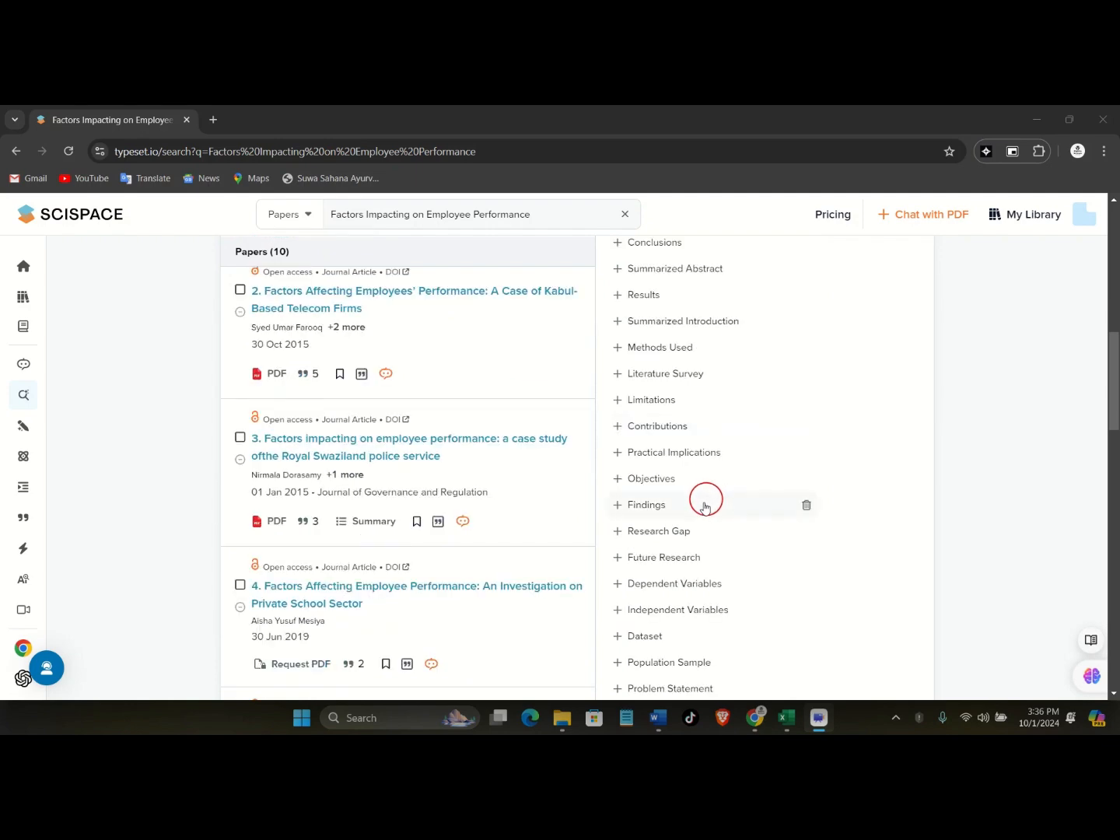
pyautogui.click(618, 584)
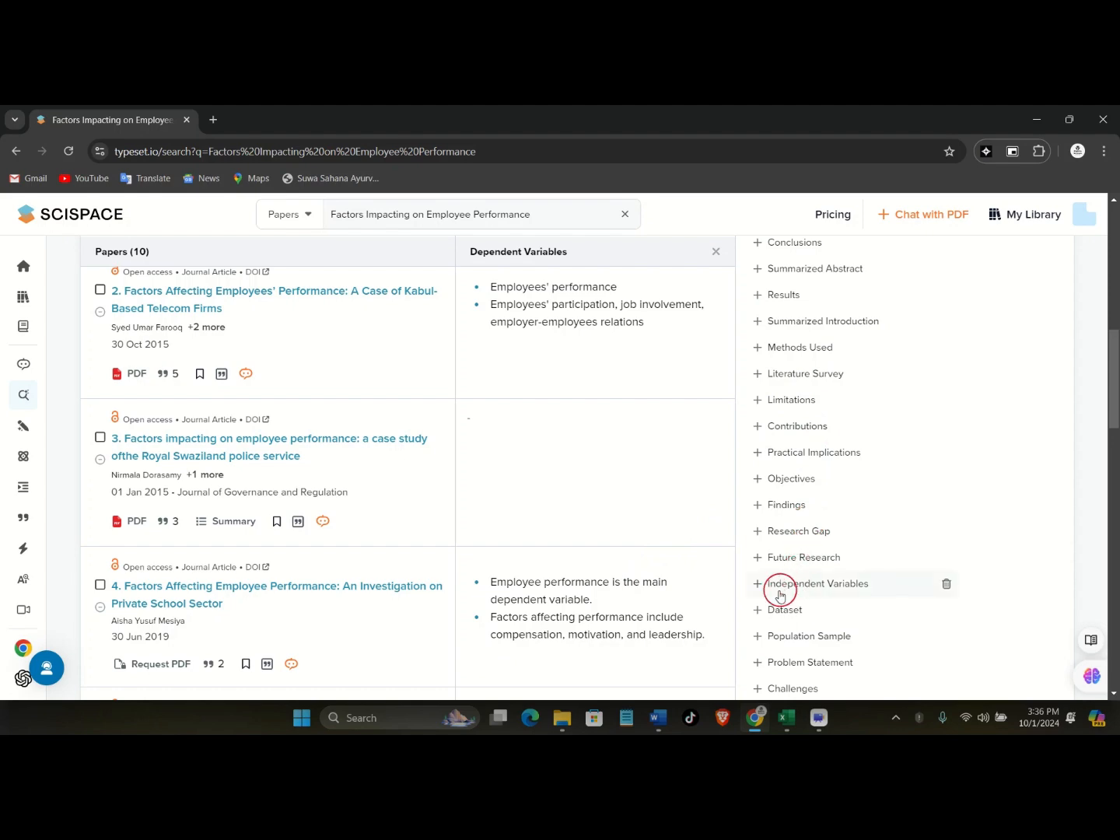
pyautogui.click(762, 583)
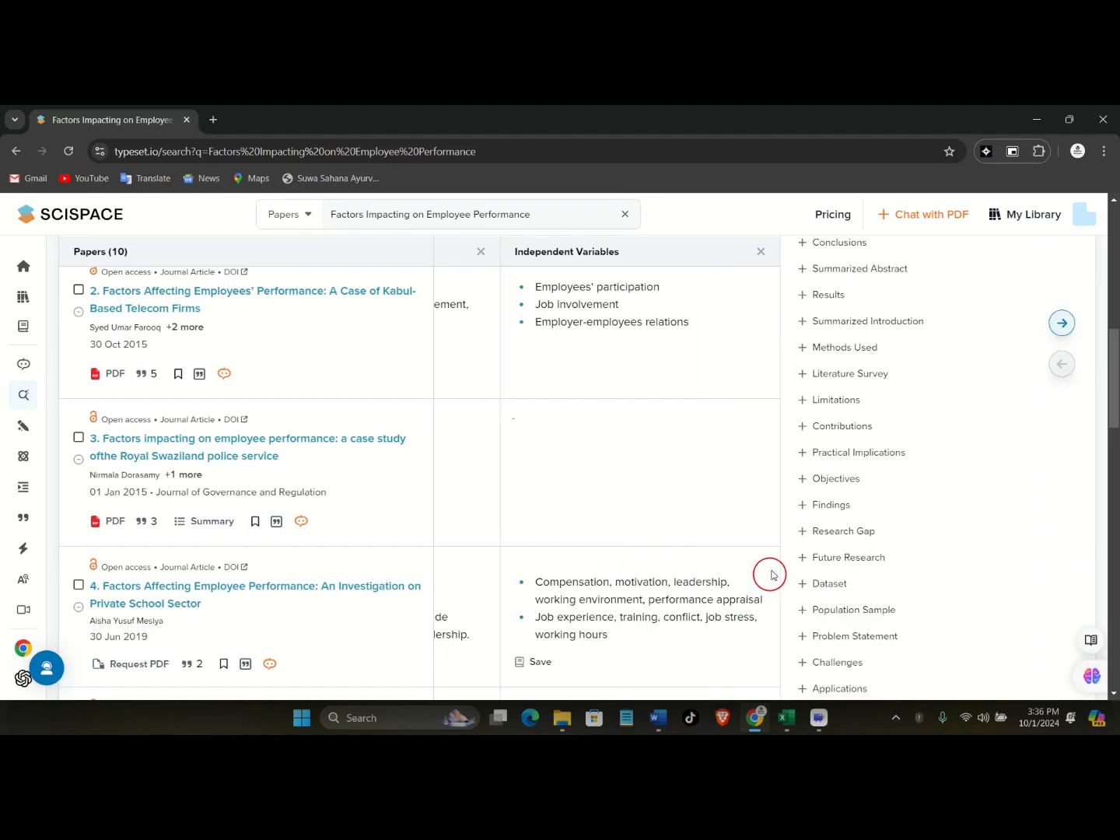
# Review the dependent and independent variables extracted for each paper, with both columns in view side by side.
pyautogui.scroll(3, 117, 443)
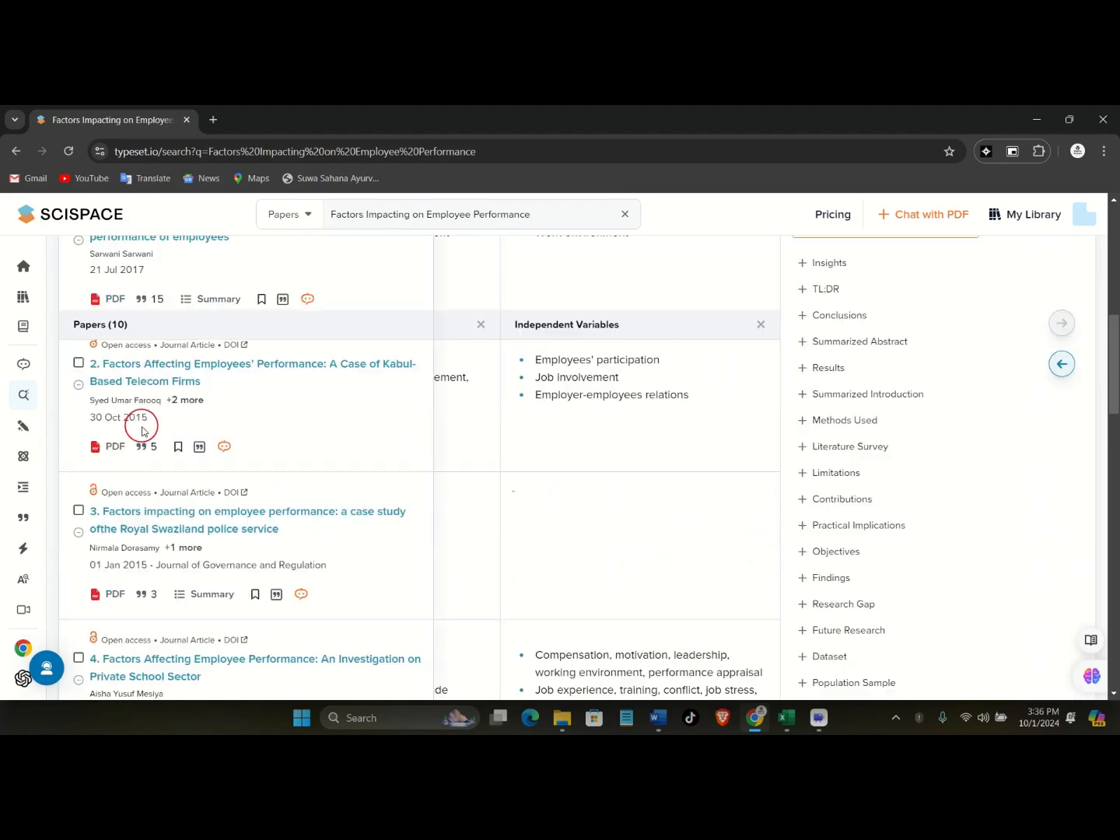
pyautogui.click(1065, 369)
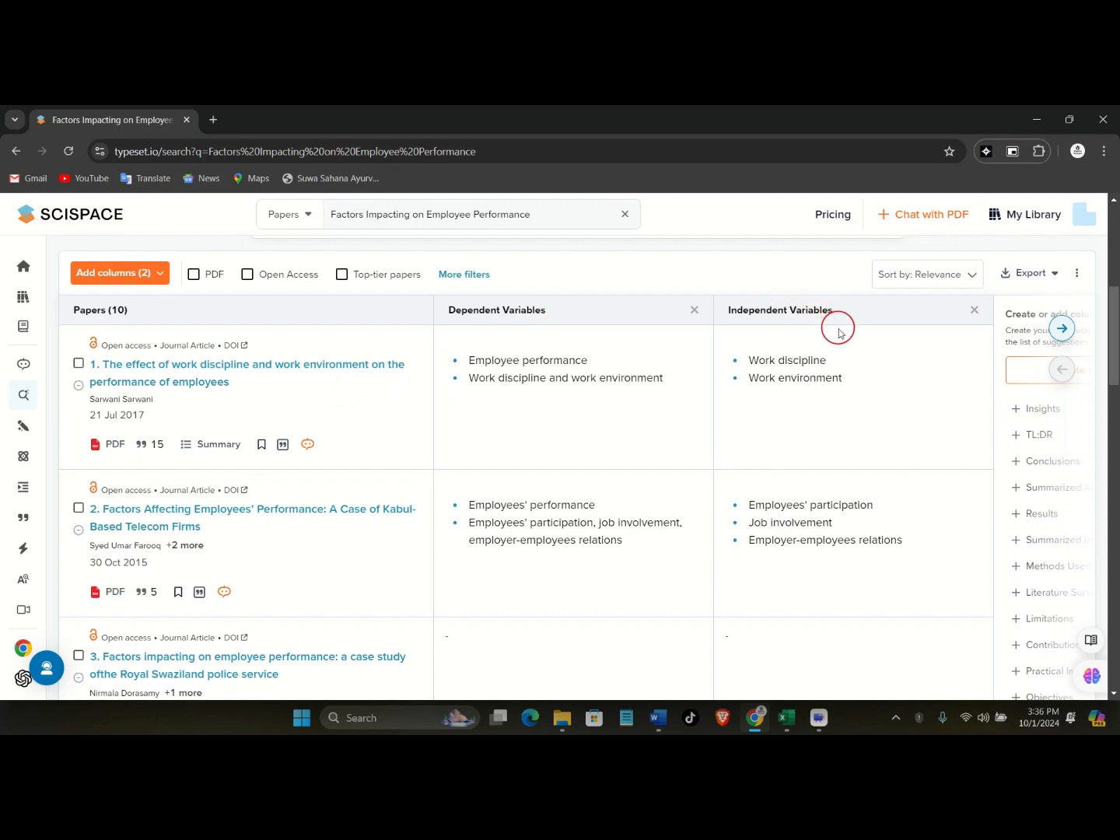
pyautogui.scroll(-3, 332, 465)
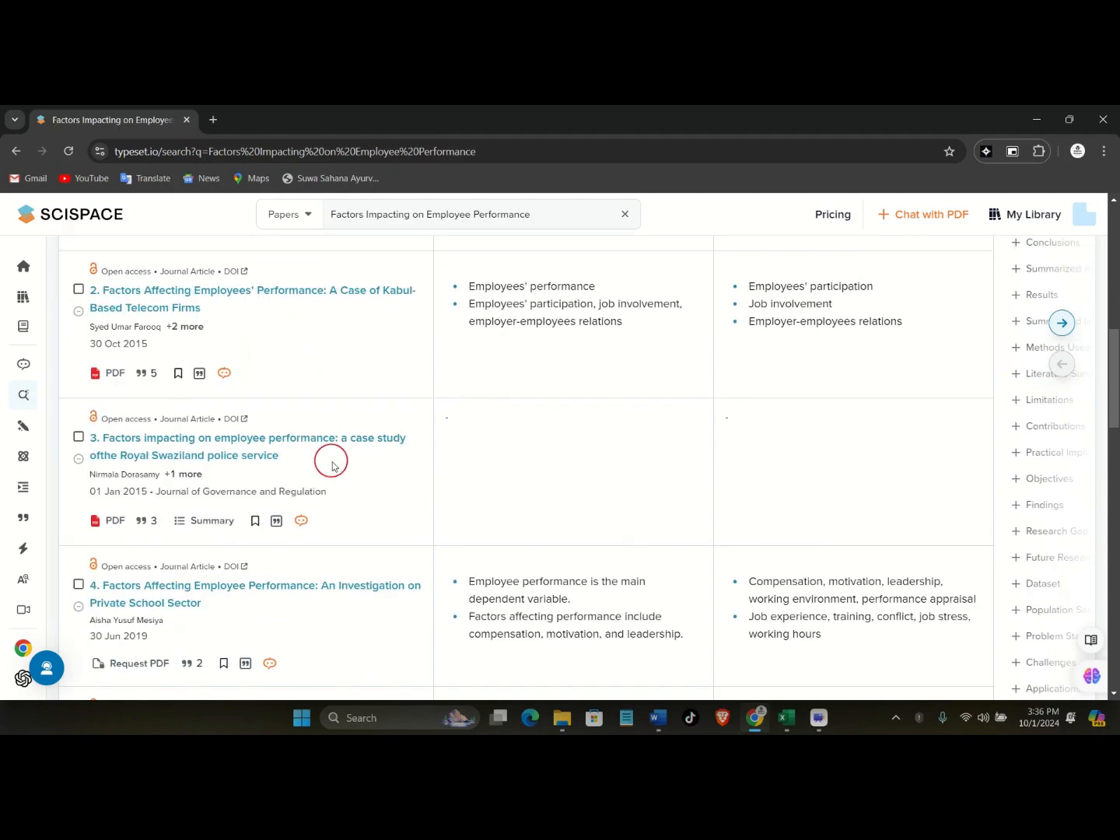
pyautogui.scroll(-5, 332, 465)
pyautogui.scroll(7, 332, 466)
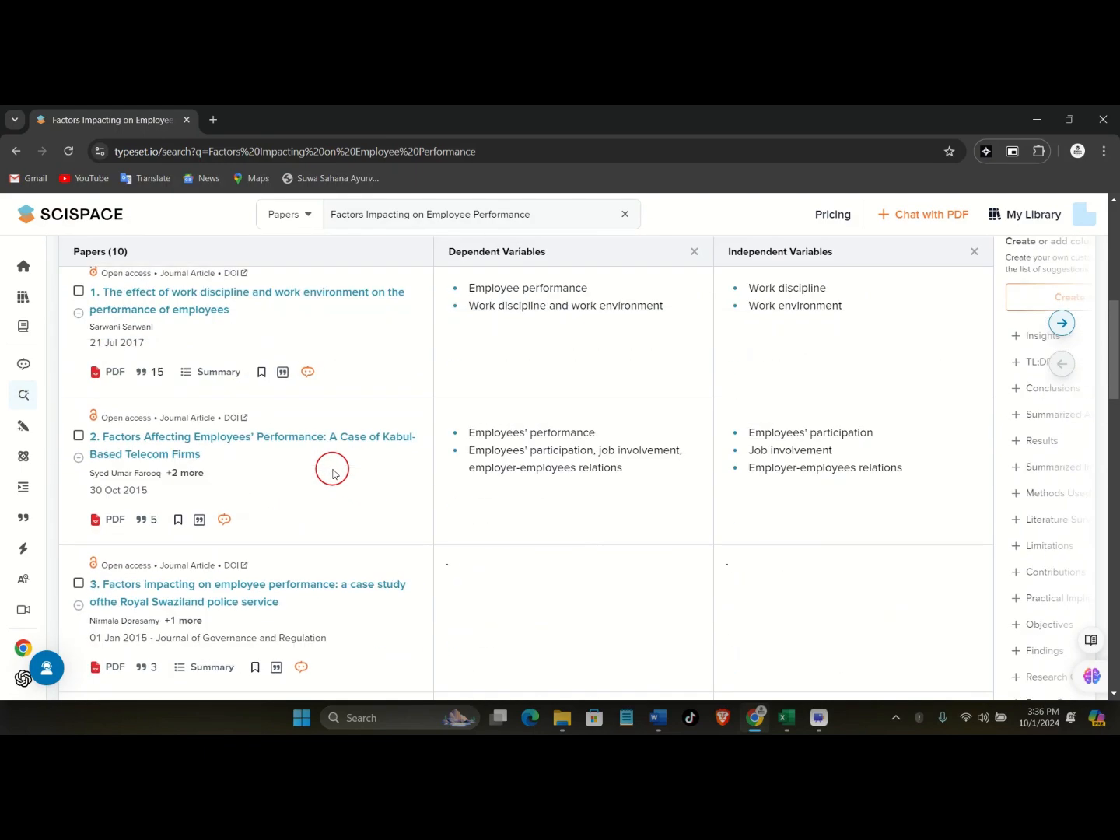
pyautogui.scroll(3, 332, 472)
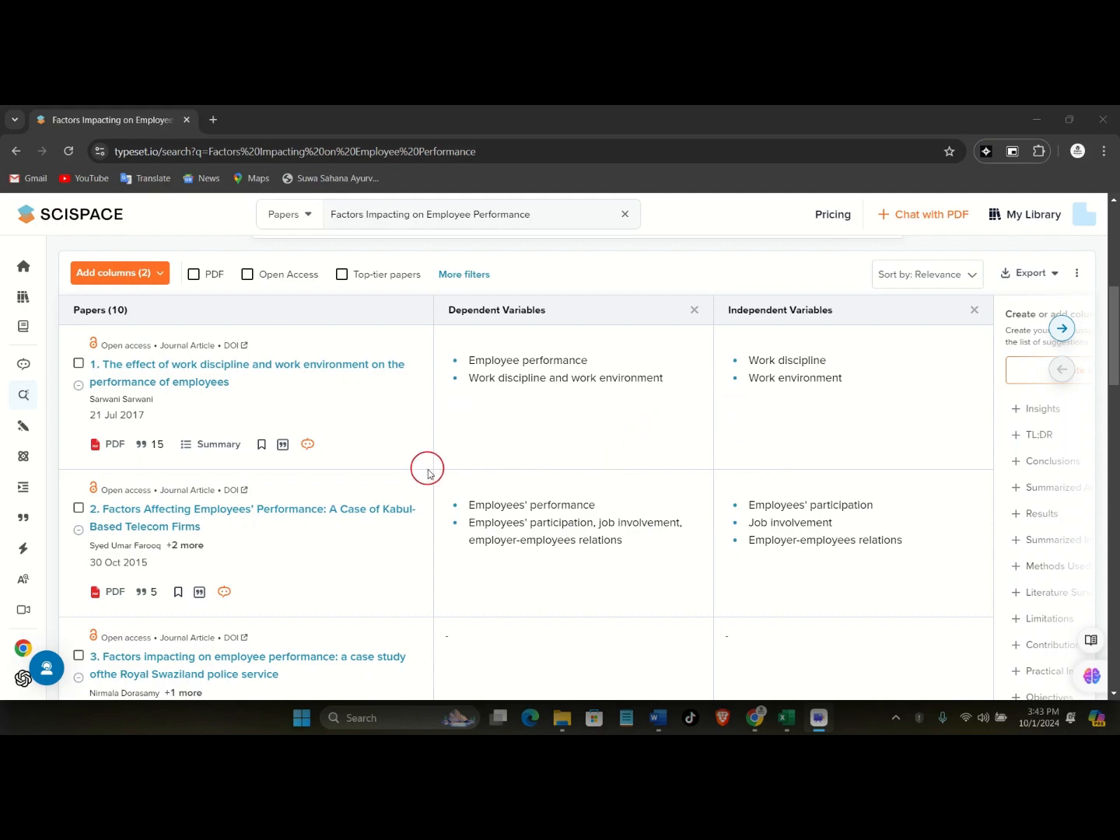
# Switch to the Book1 workbook in Excel and go through its Year, Article Details, Title, IV, DV and Link columns.
pyautogui.moveTo(784, 719)
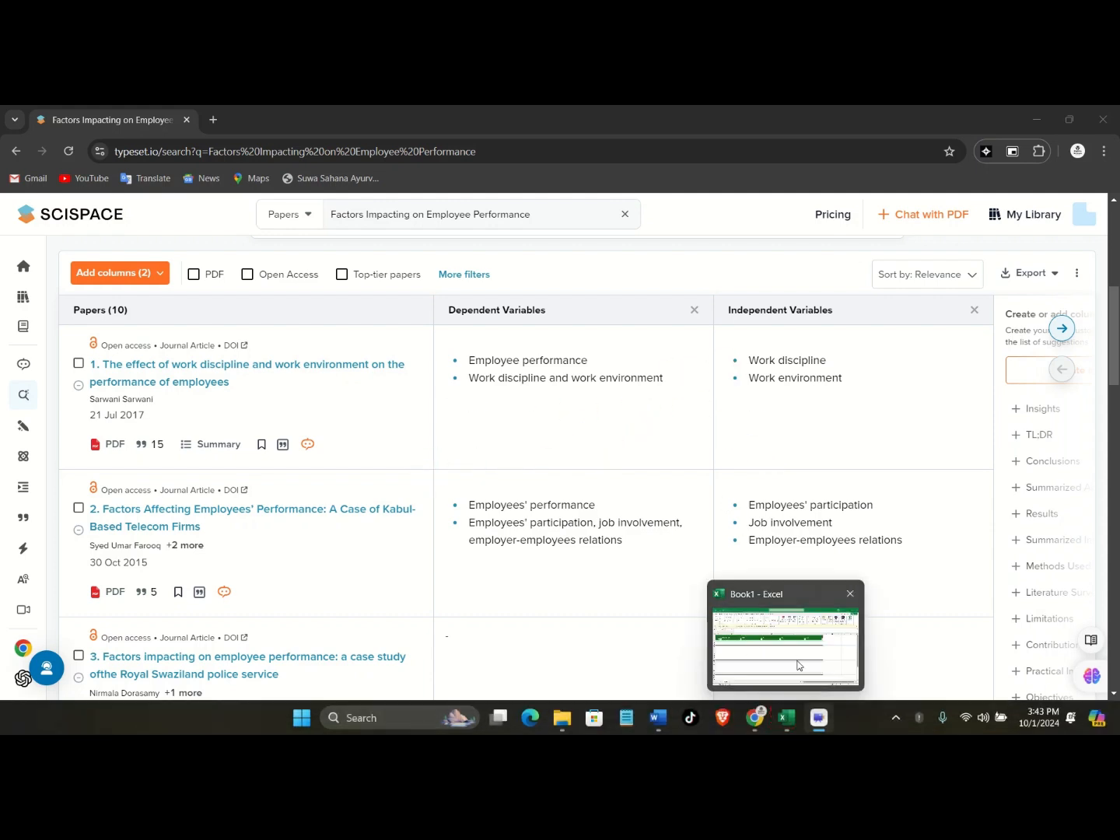
pyautogui.click(793, 658)
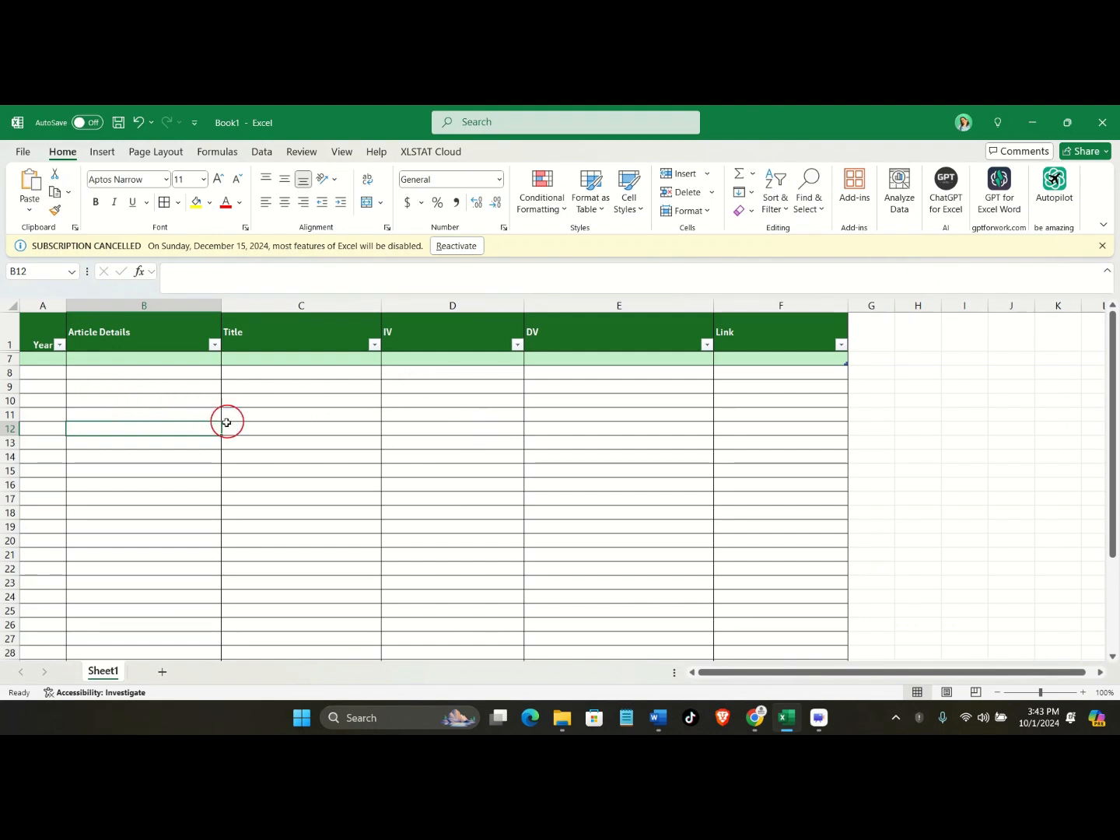
pyautogui.click(41, 309)
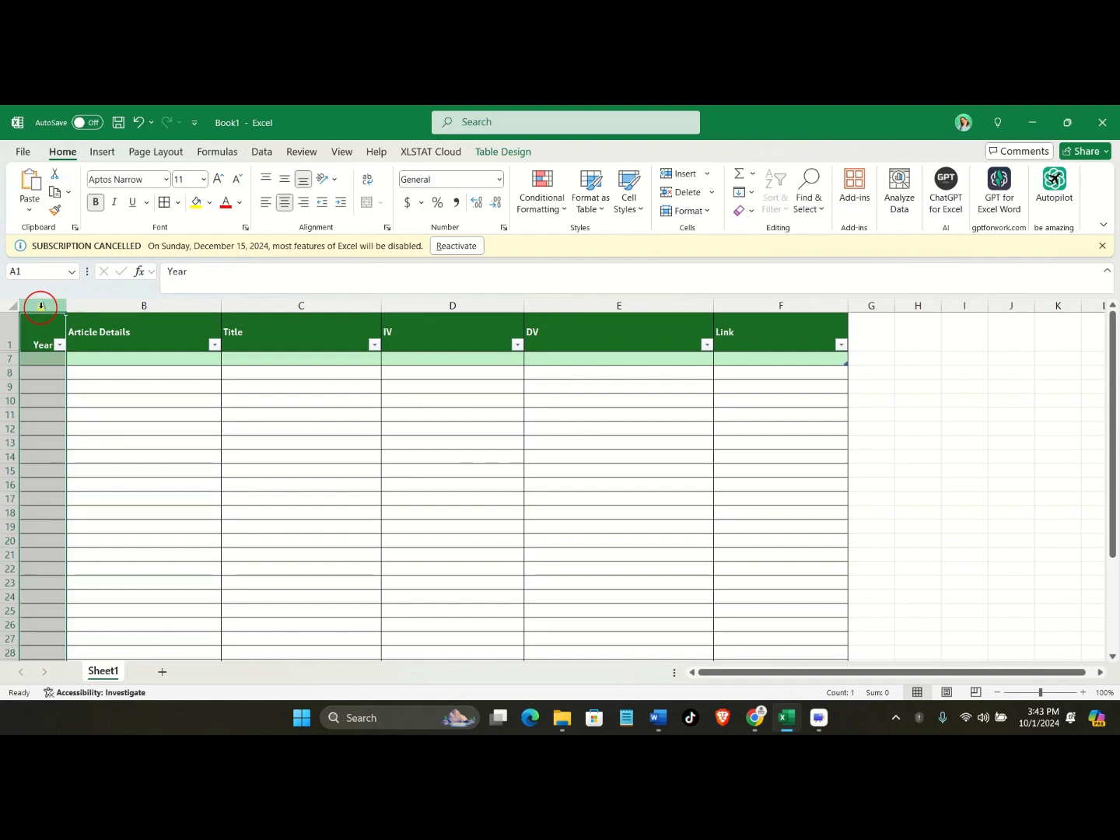
pyautogui.click(144, 305)
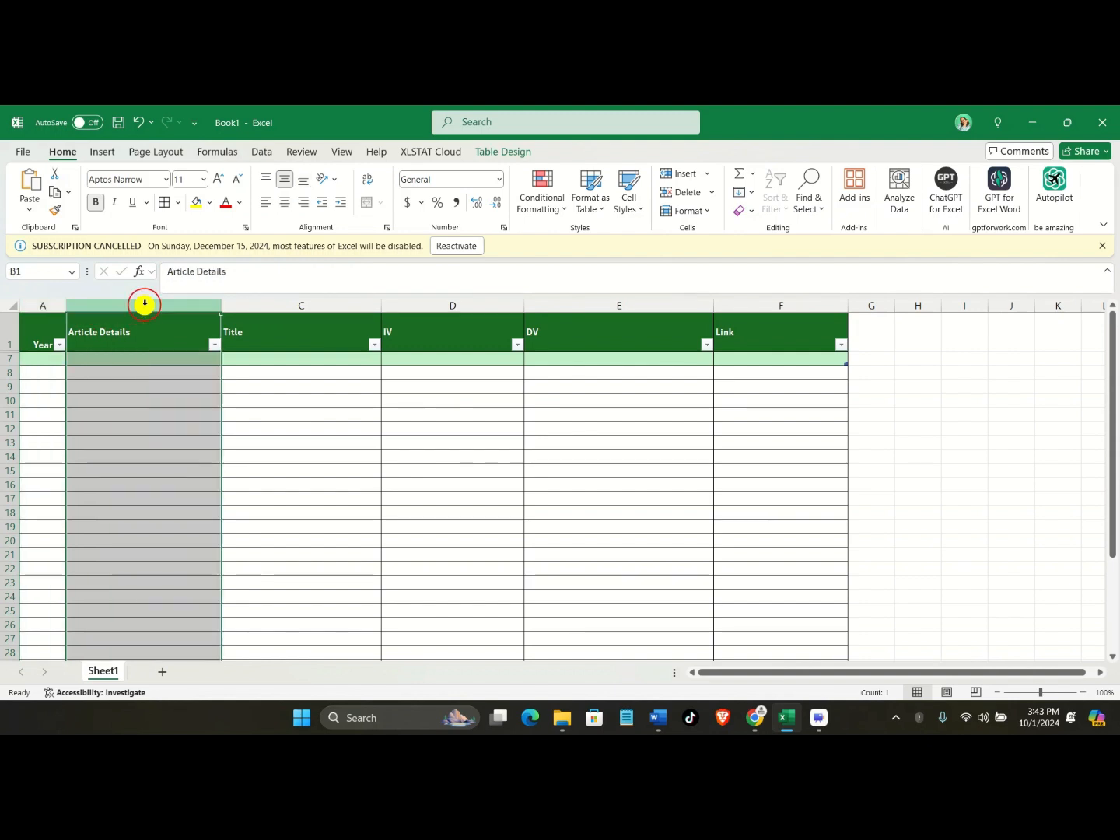
pyautogui.click(331, 306)
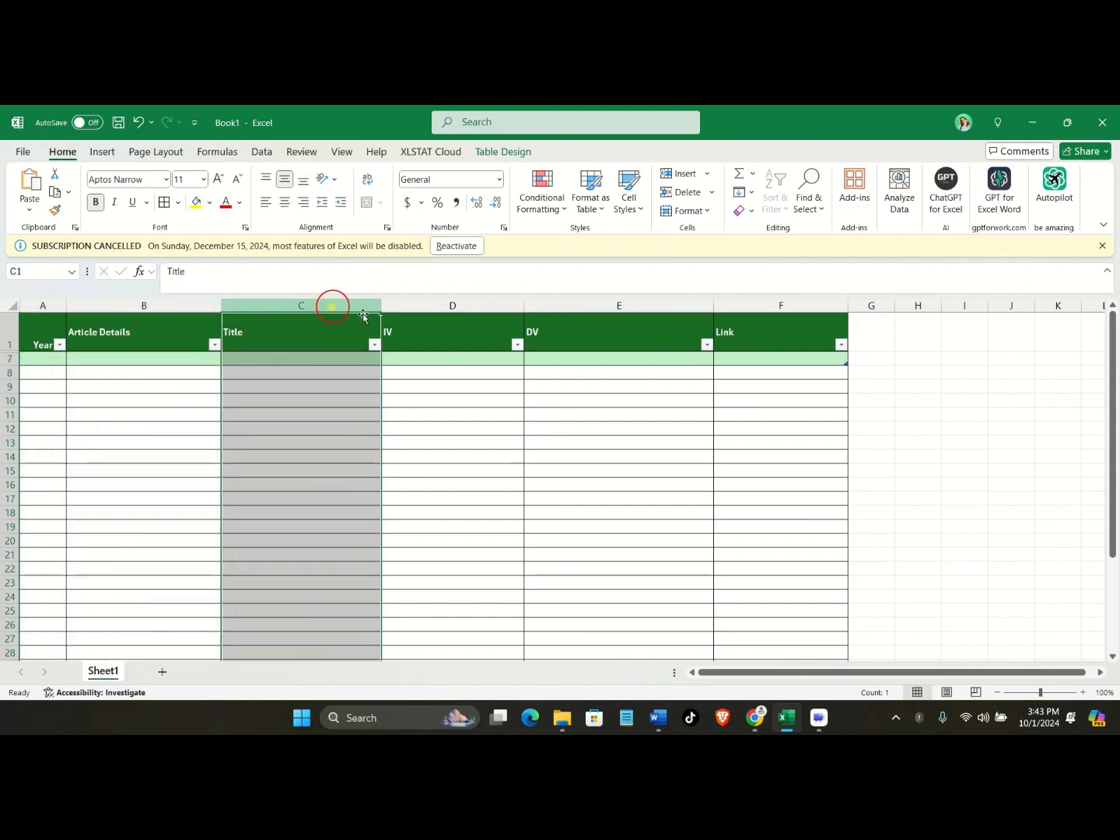
pyautogui.click(484, 306)
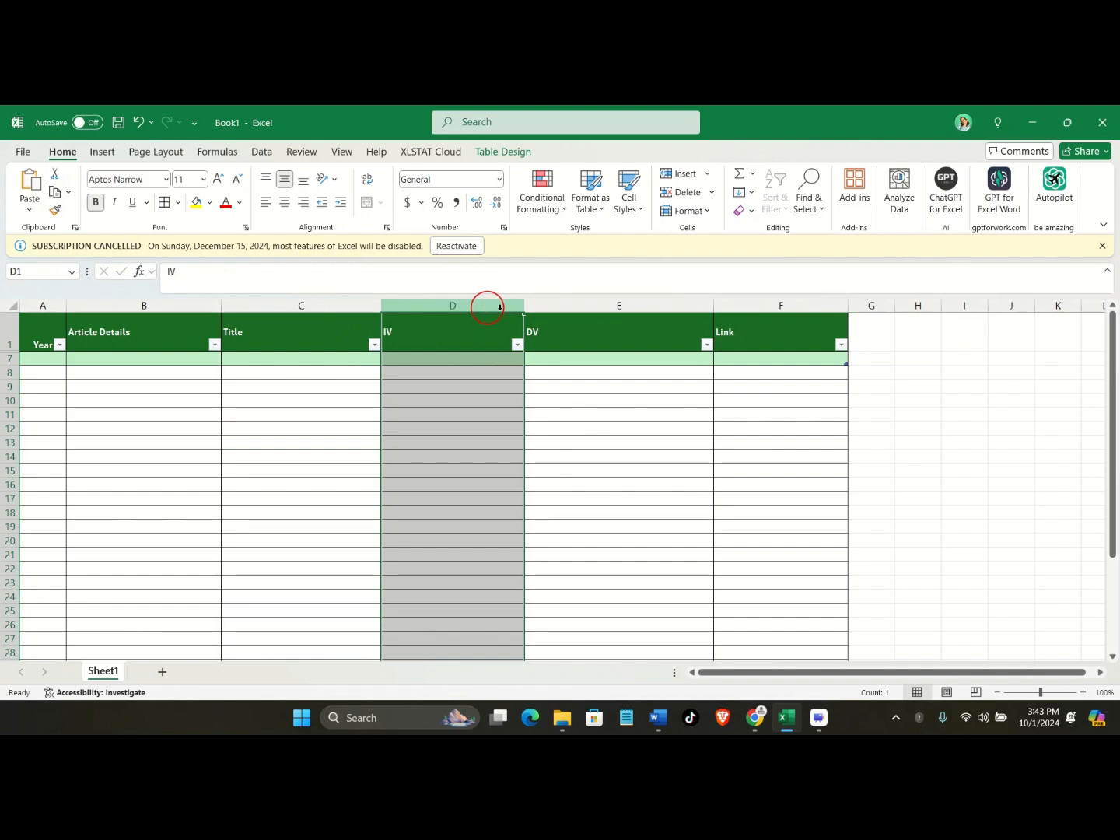
pyautogui.click(653, 309)
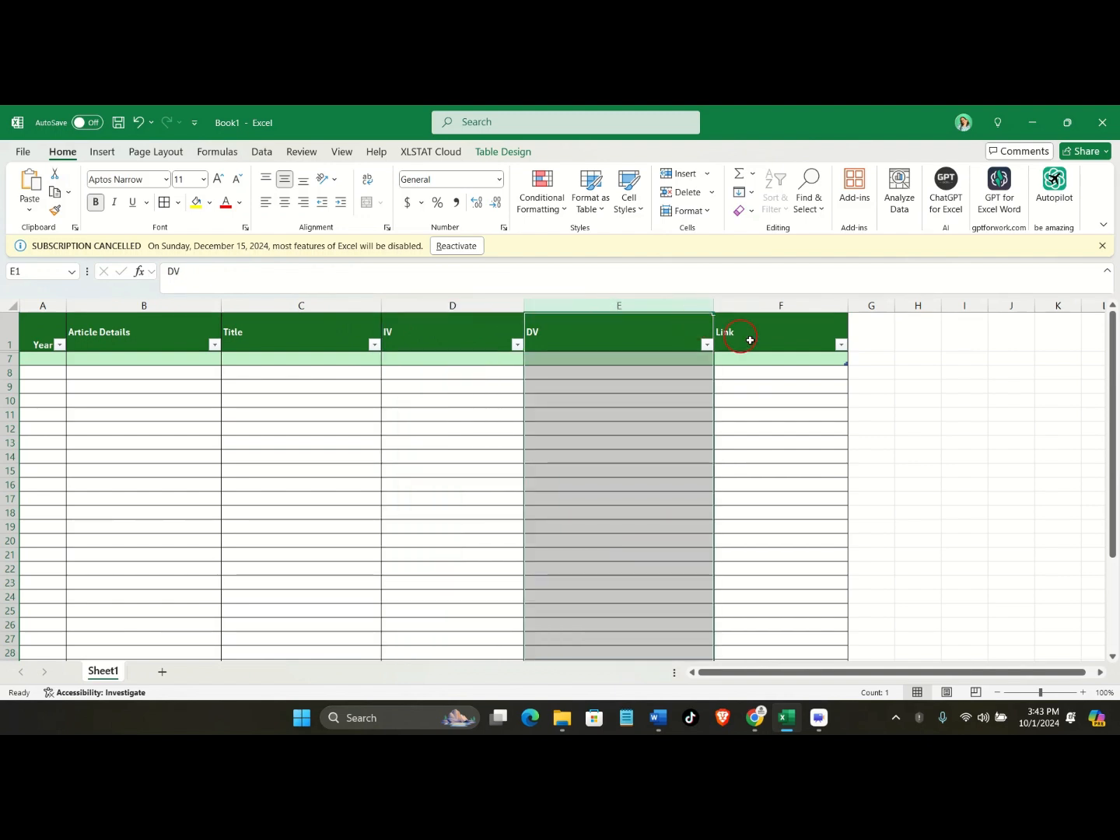
pyautogui.click(809, 305)
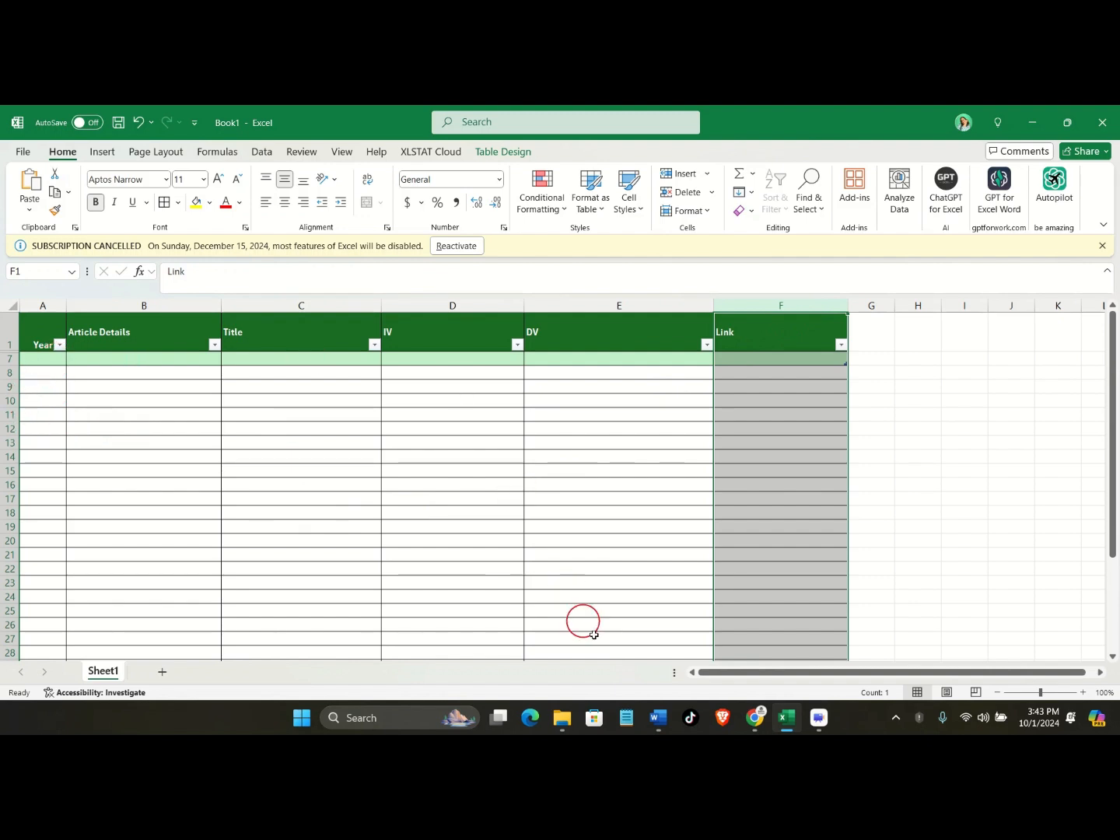
# Switch to the SciSpace results in Chrome and open the page of paper 4, "Factors Affecting Employee Performance: An Investigation on Private School Sector".
pyautogui.moveTo(754, 717)
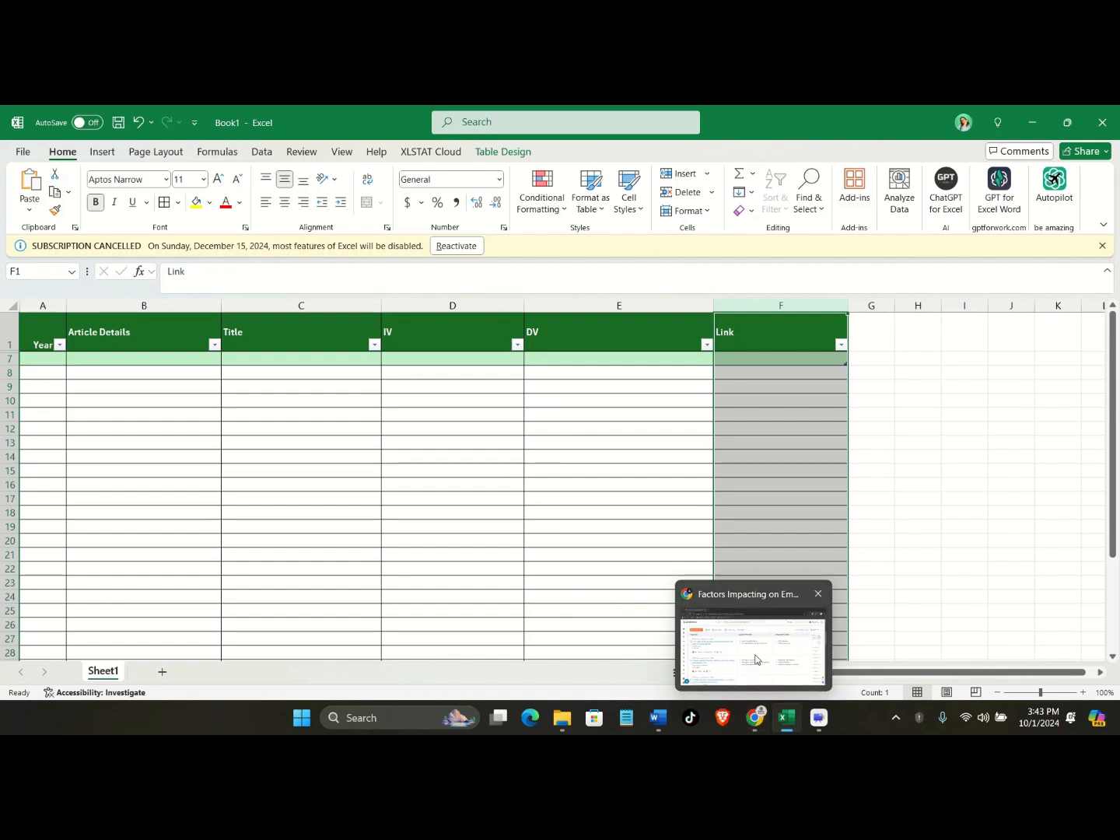
pyautogui.click(754, 654)
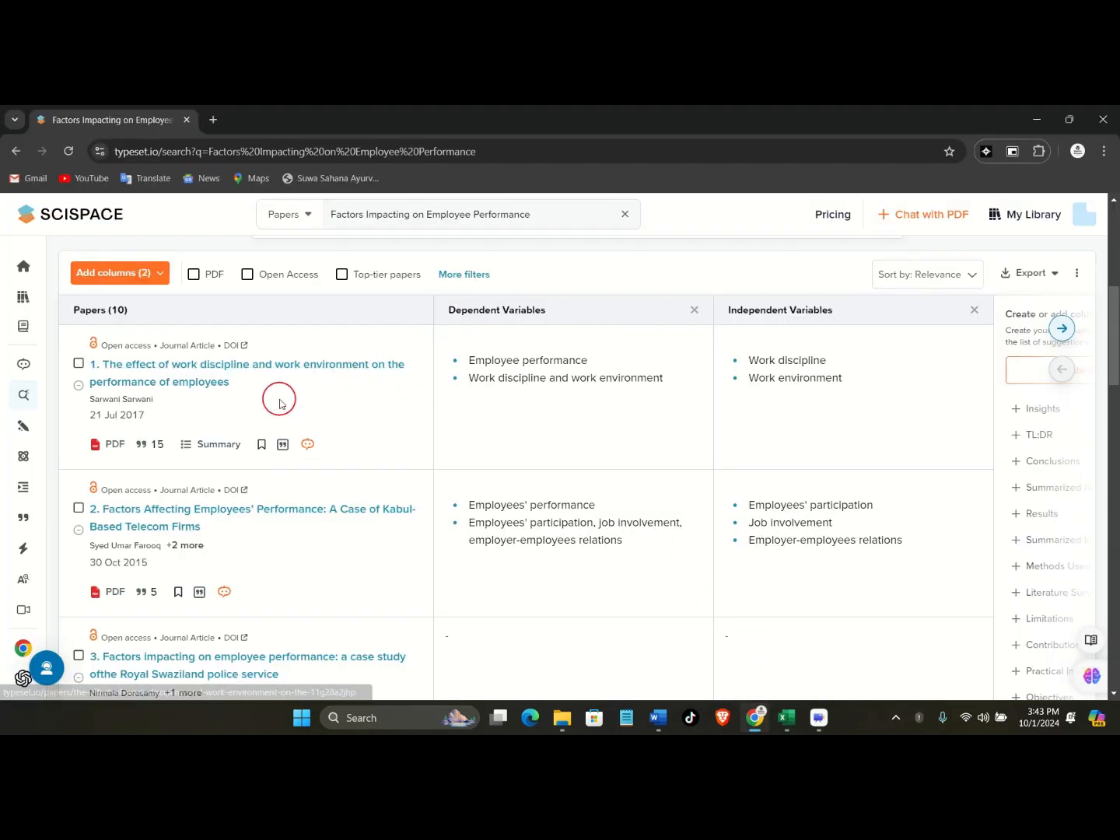
pyautogui.scroll(-5, 288, 483)
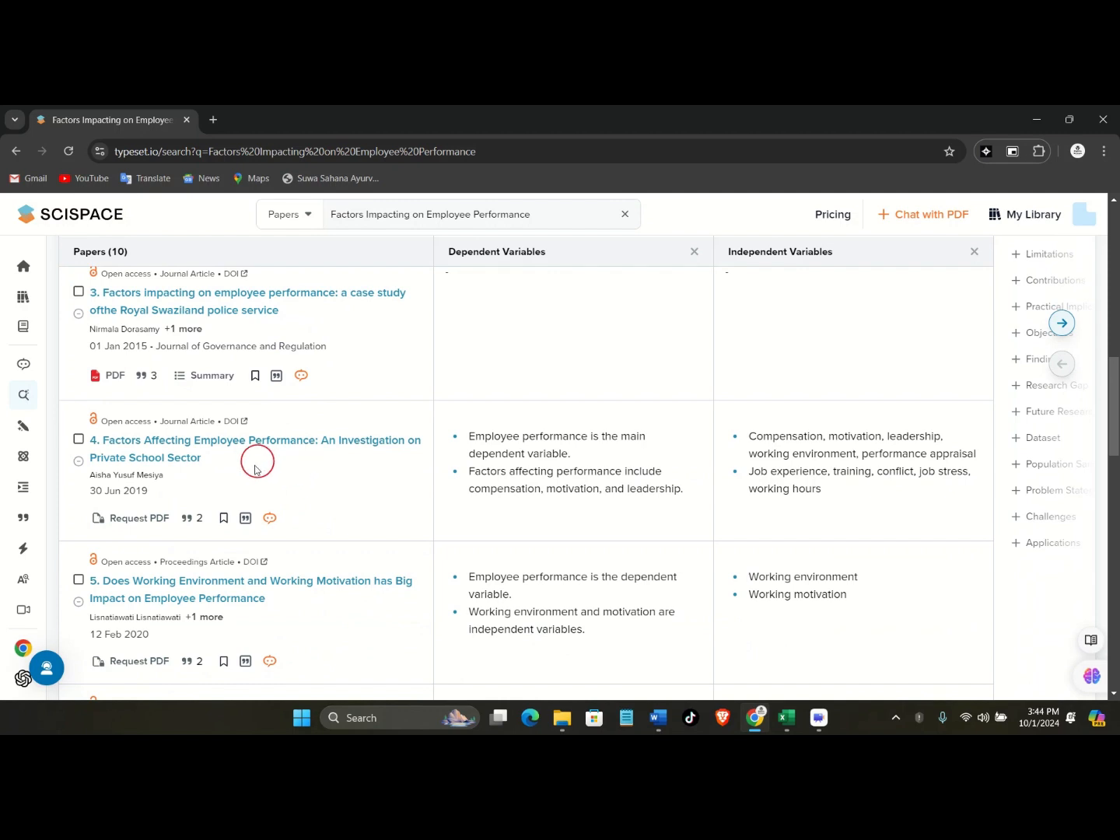
pyautogui.click(161, 443)
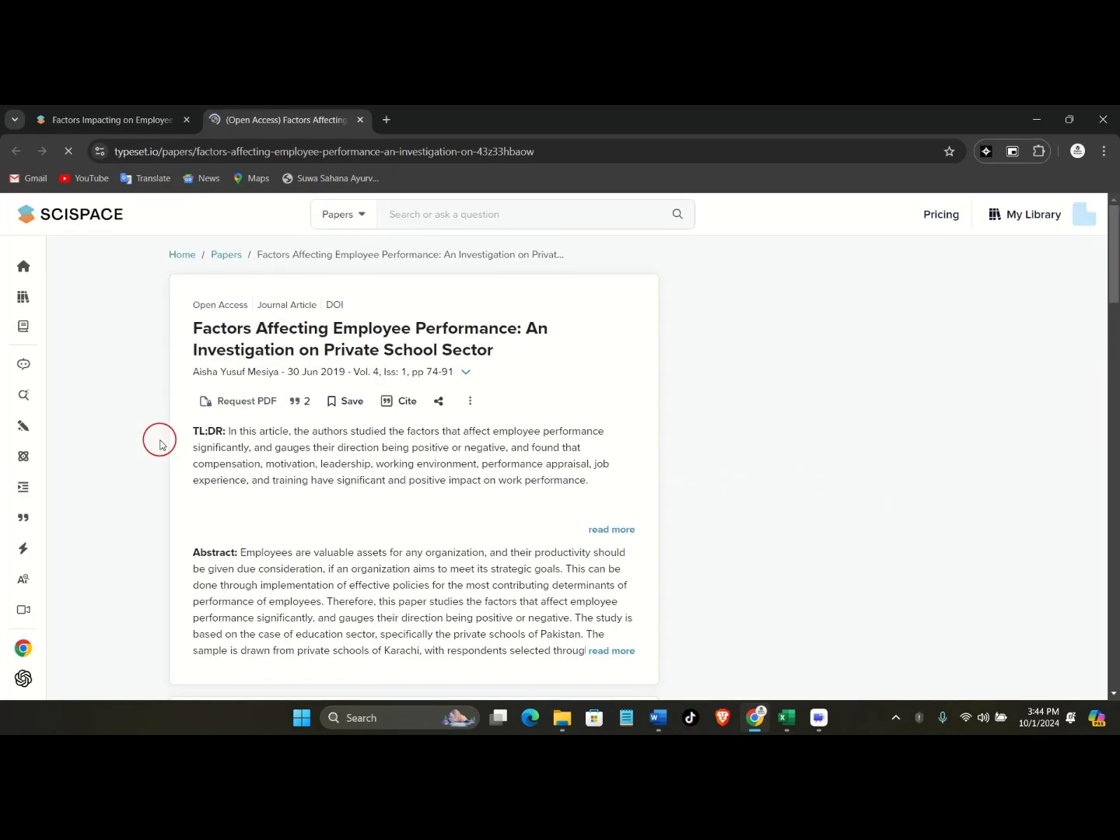
pyautogui.scroll(-4, 375, 515)
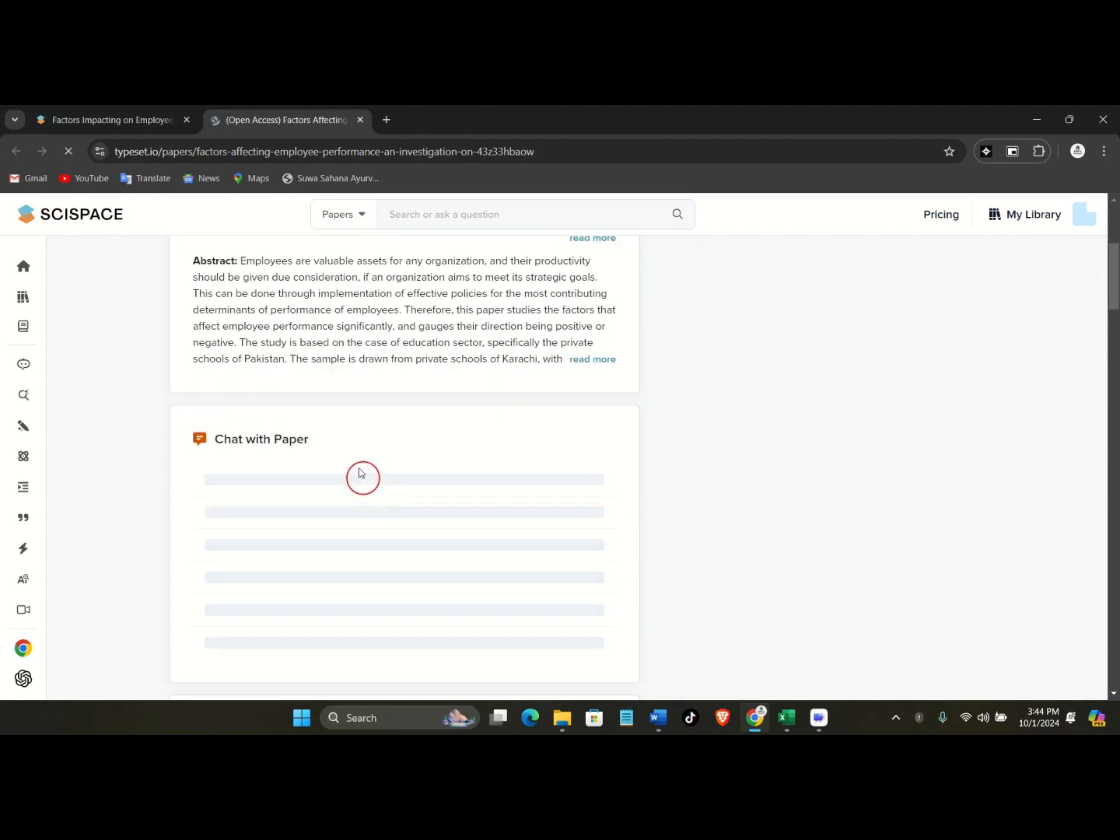
pyautogui.scroll(3, 359, 472)
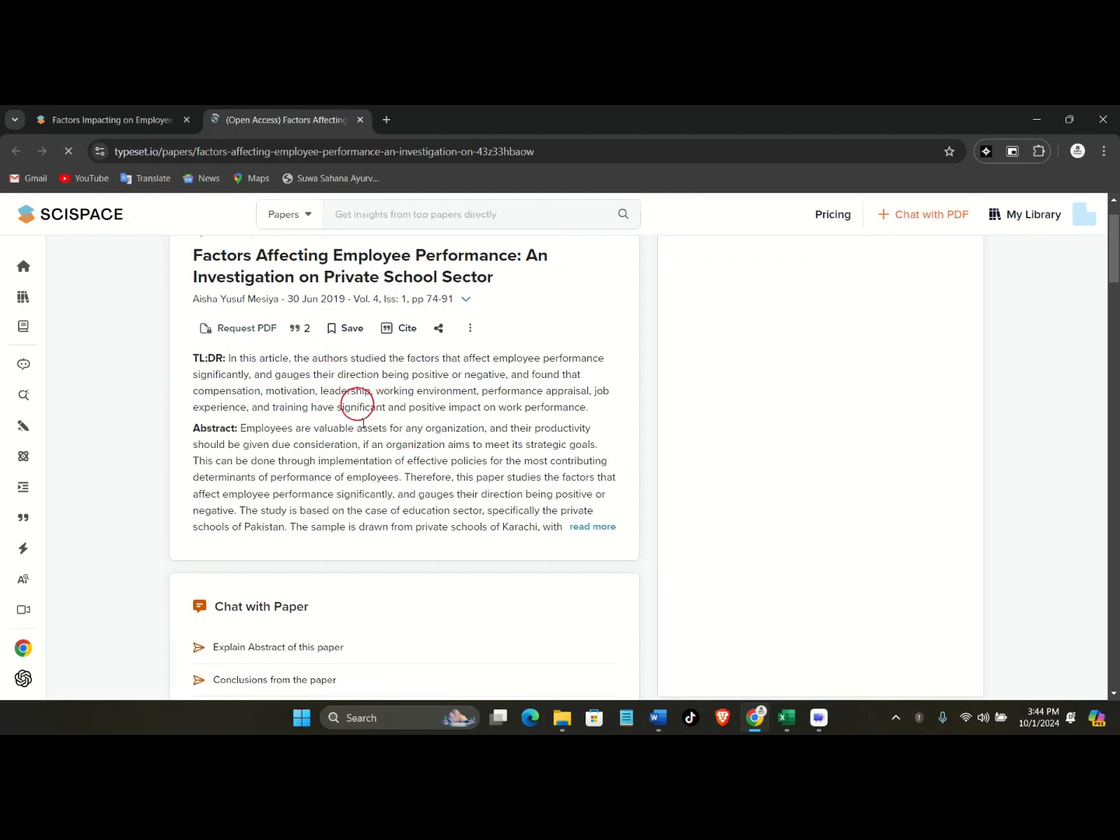
pyautogui.scroll(1, 363, 431)
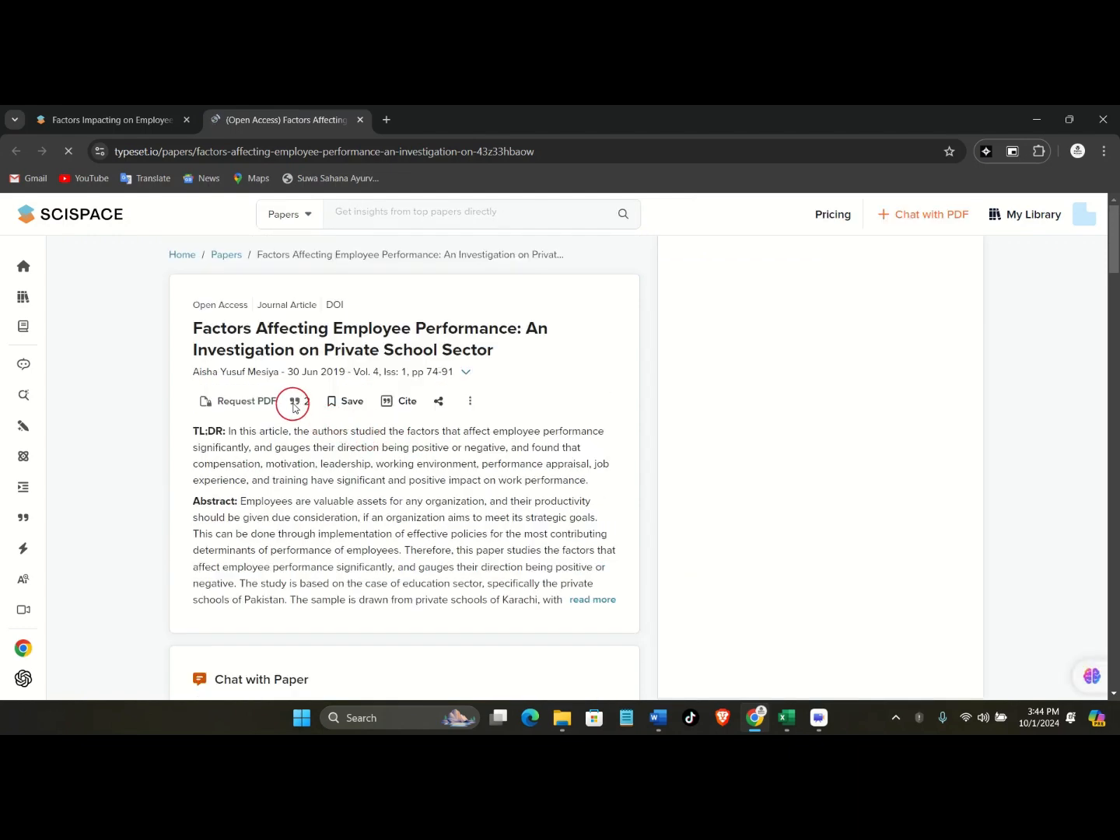
# Copy the paper's APA citation and paste it into the Article Details cell of row 7 in the Book1 Excel workbook.
pyautogui.click(386, 402)
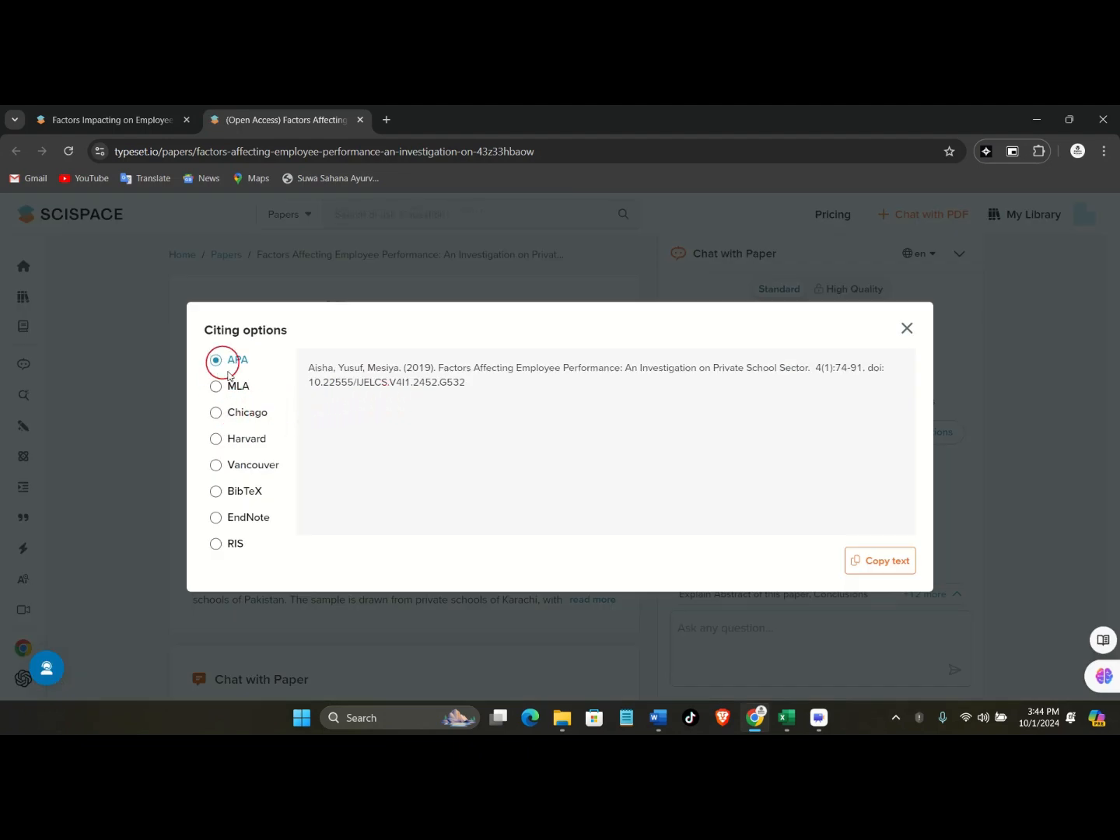
pyautogui.click(888, 561)
pyautogui.moveTo(796, 732)
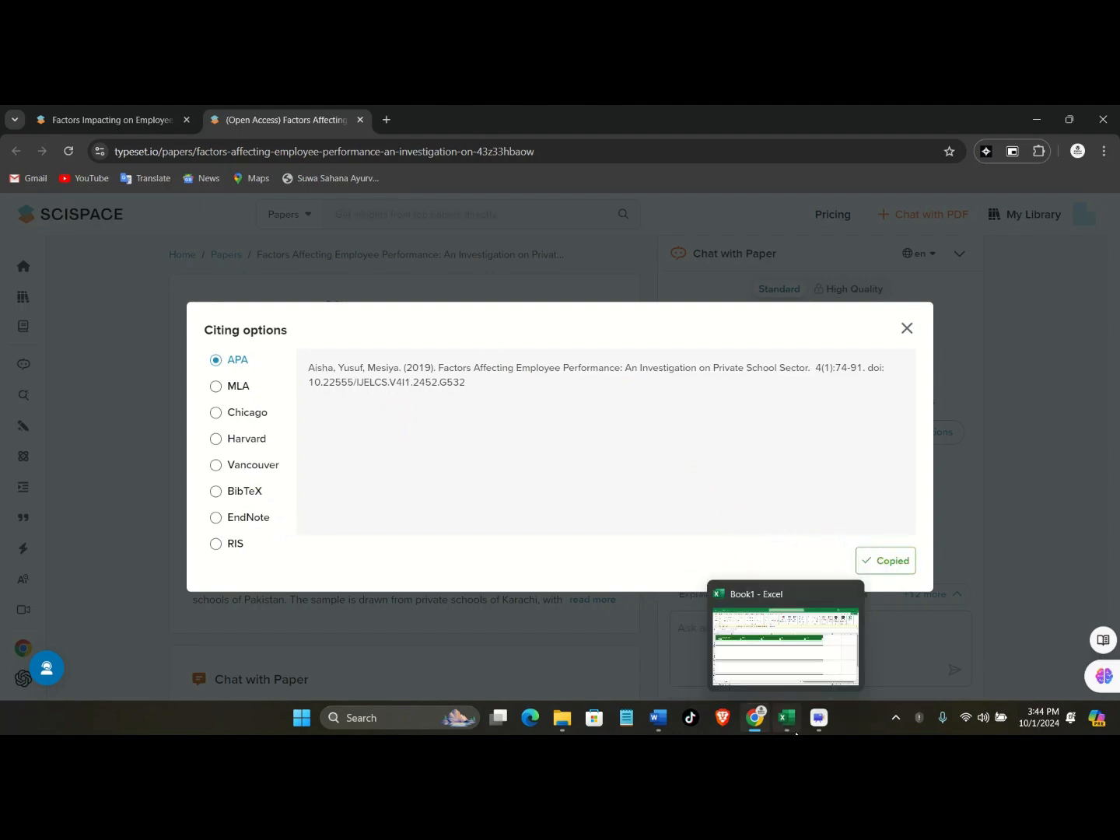
pyautogui.click(797, 669)
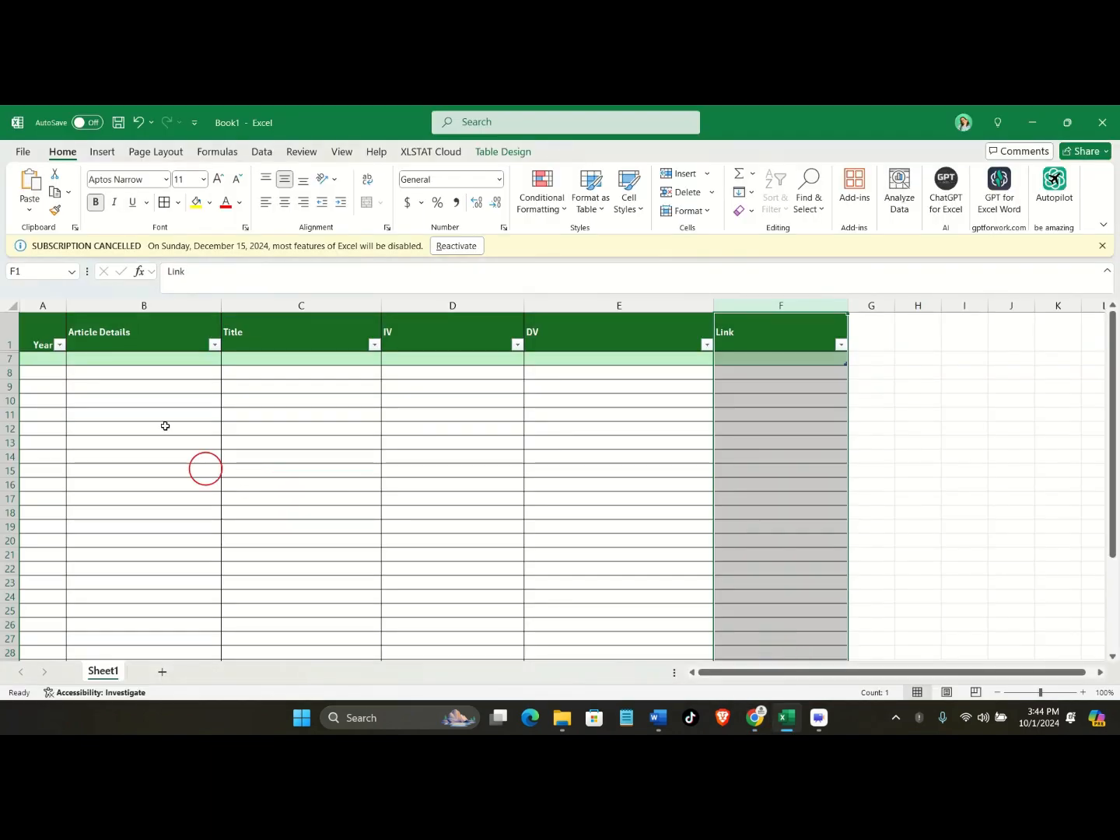
pyautogui.doubleClick(134, 365)
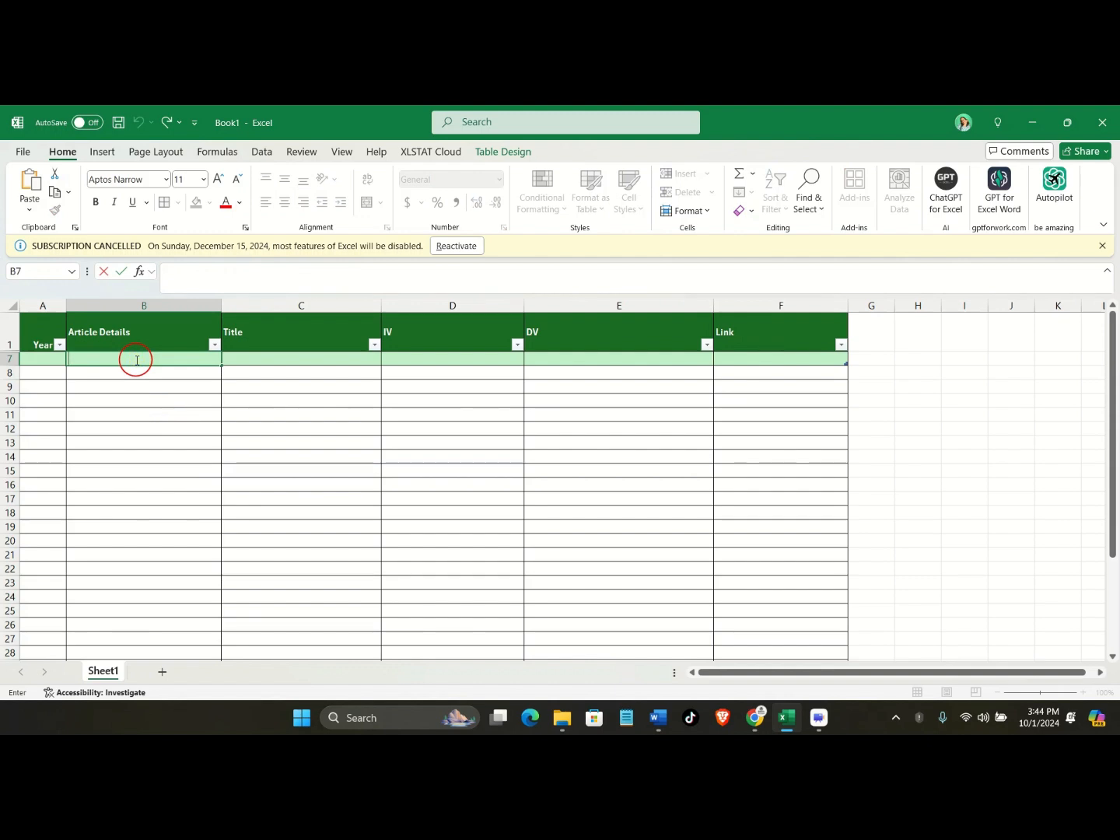
pyautogui.hotkey('ctrl', 'v')
pyautogui.click(180, 528)
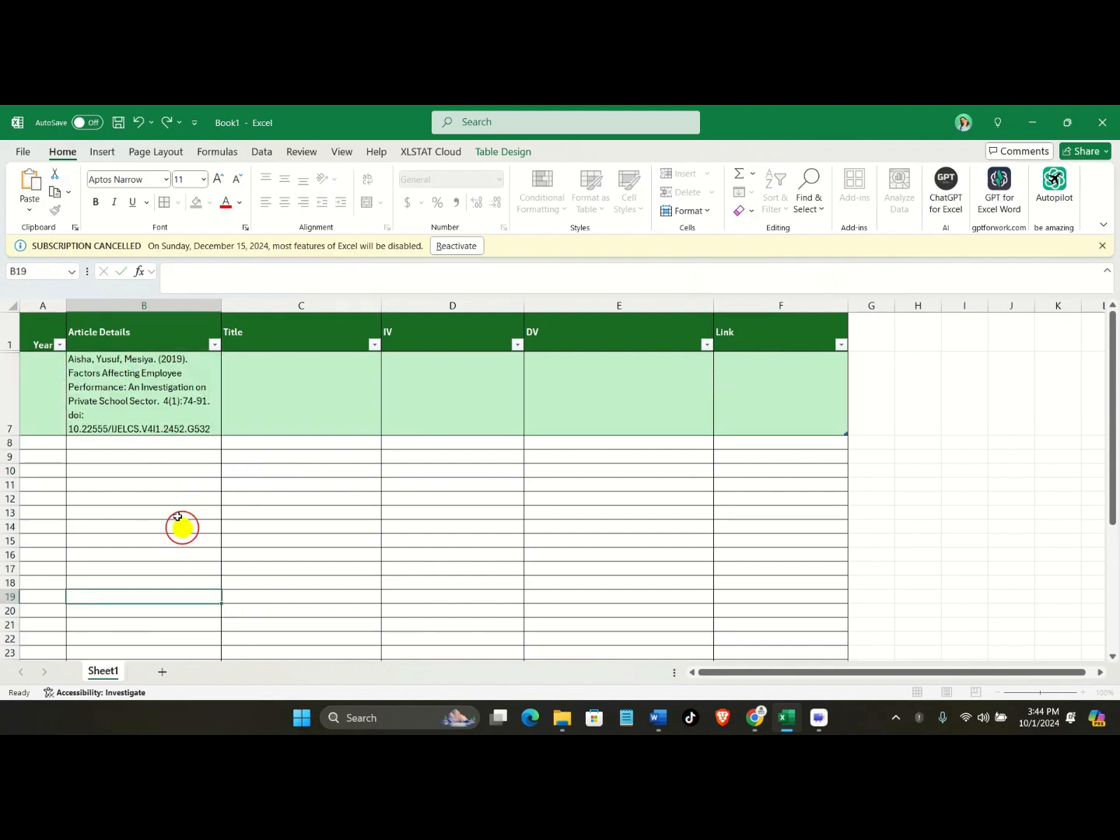
pyautogui.click(165, 383)
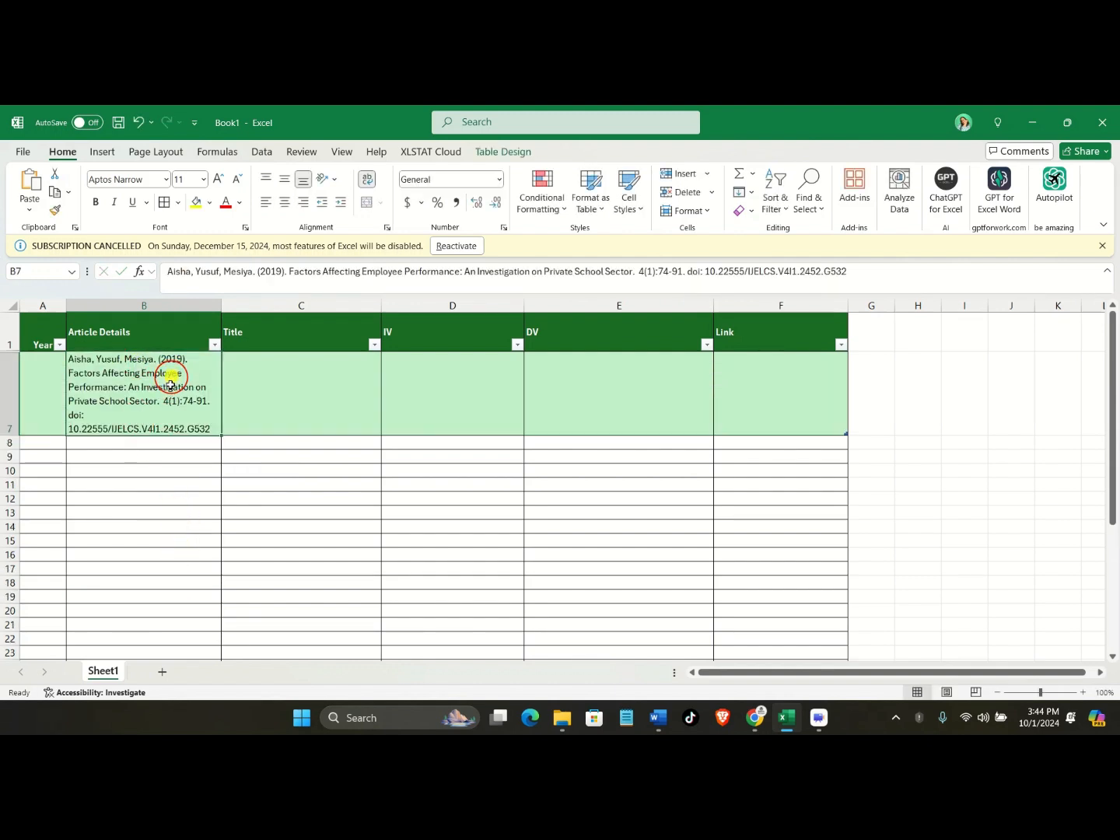
# Enter 2019 as the paper's Year in row 7.
pyautogui.click(34, 393)
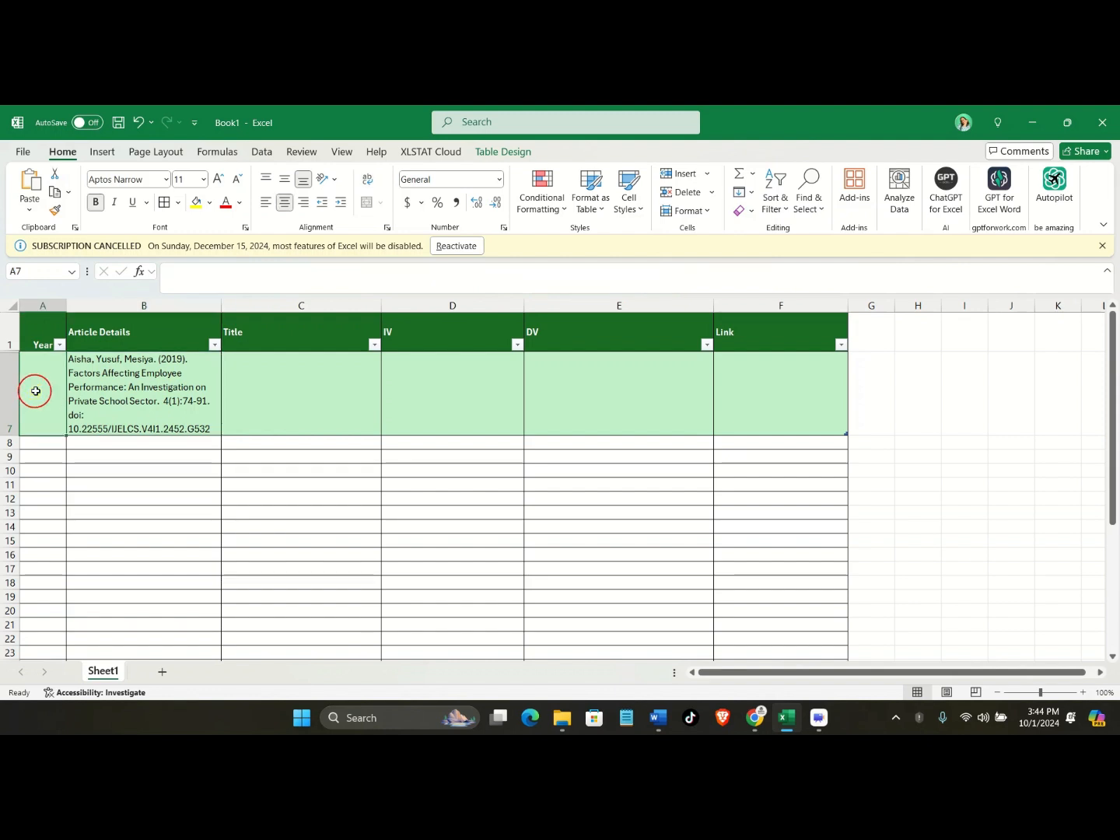
pyautogui.write('201')
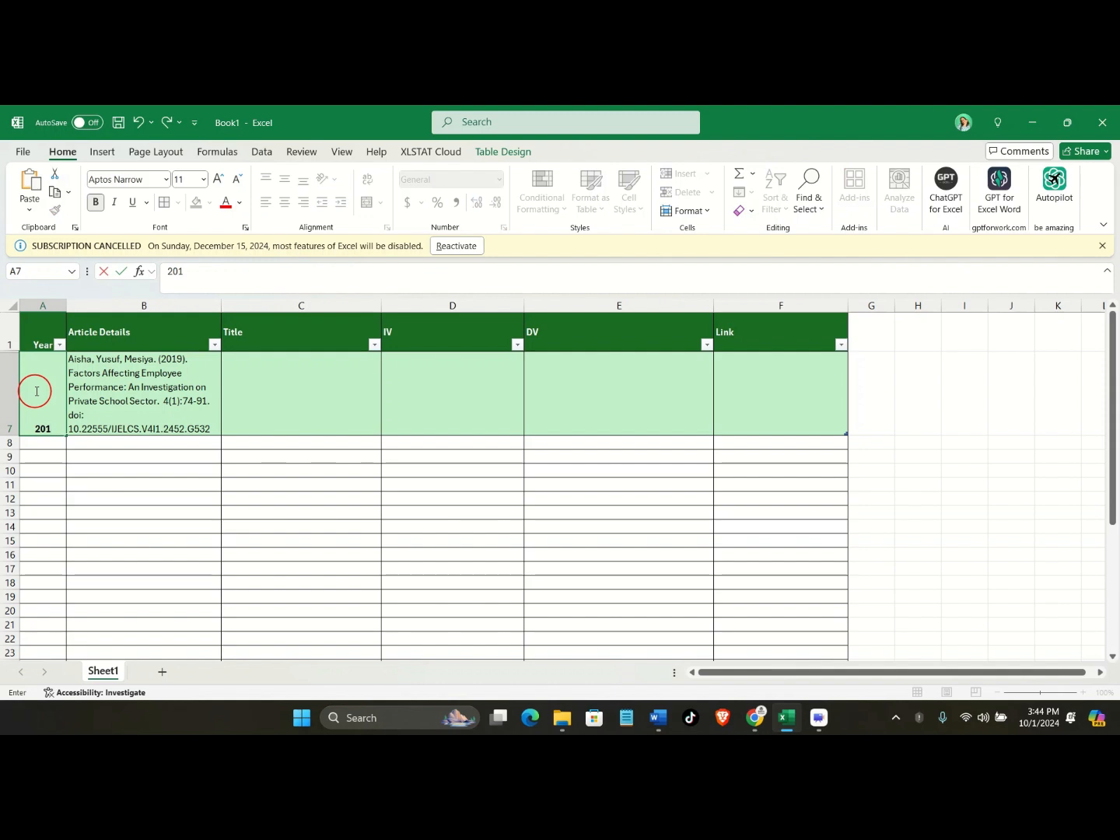
pyautogui.write('9')
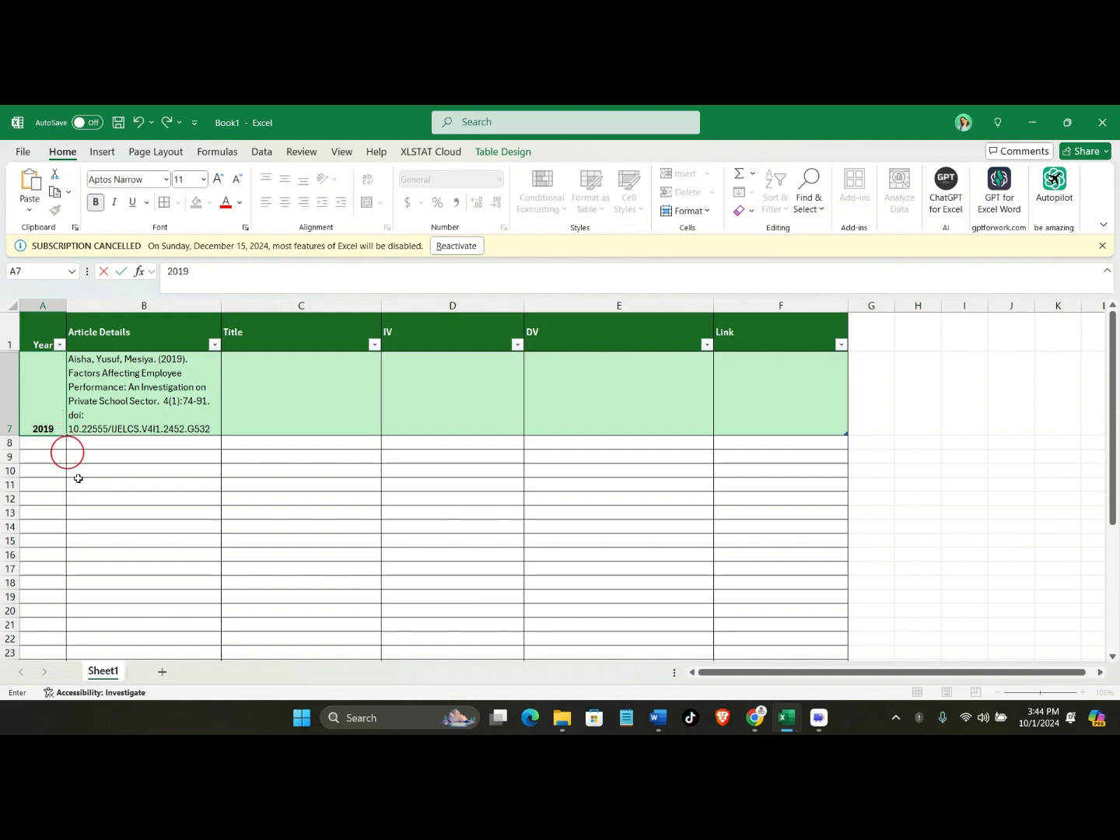
pyautogui.click(81, 483)
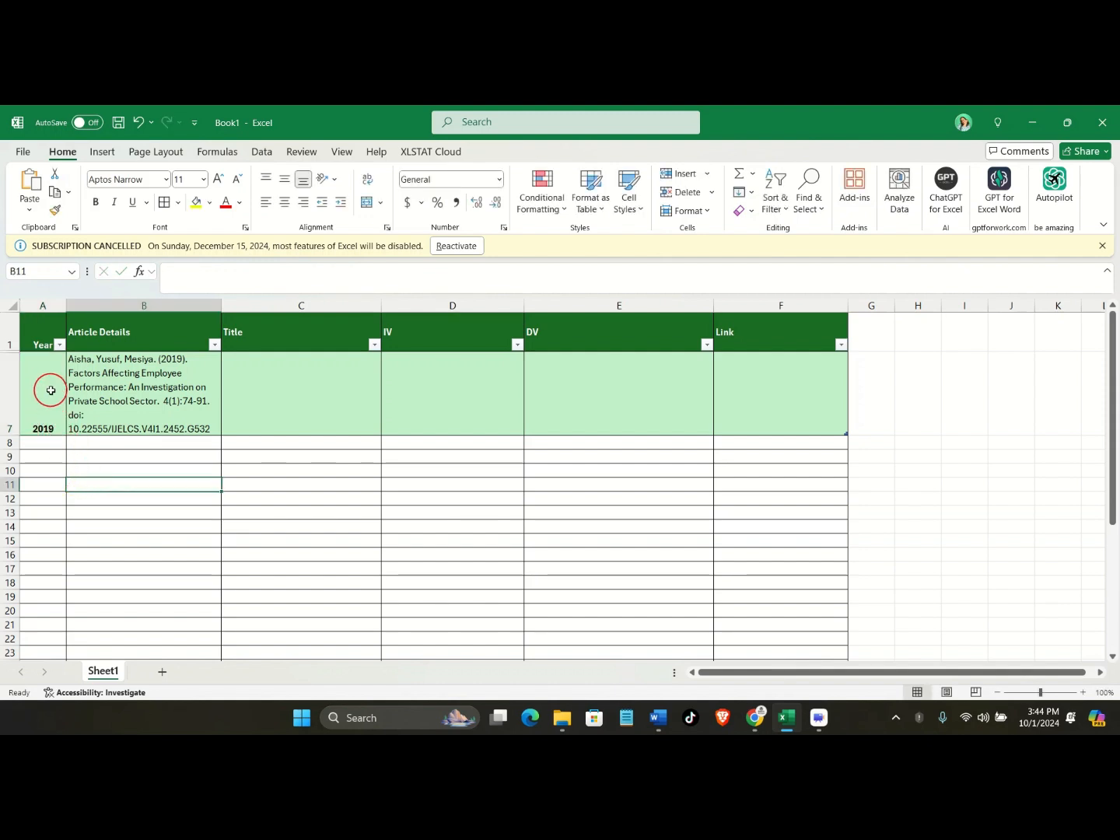
# Copy "Factors Affecting Employee Performance: An Investigation on Private School Sector" from the citation in B7 into the Title cell C7.
pyautogui.click(297, 393)
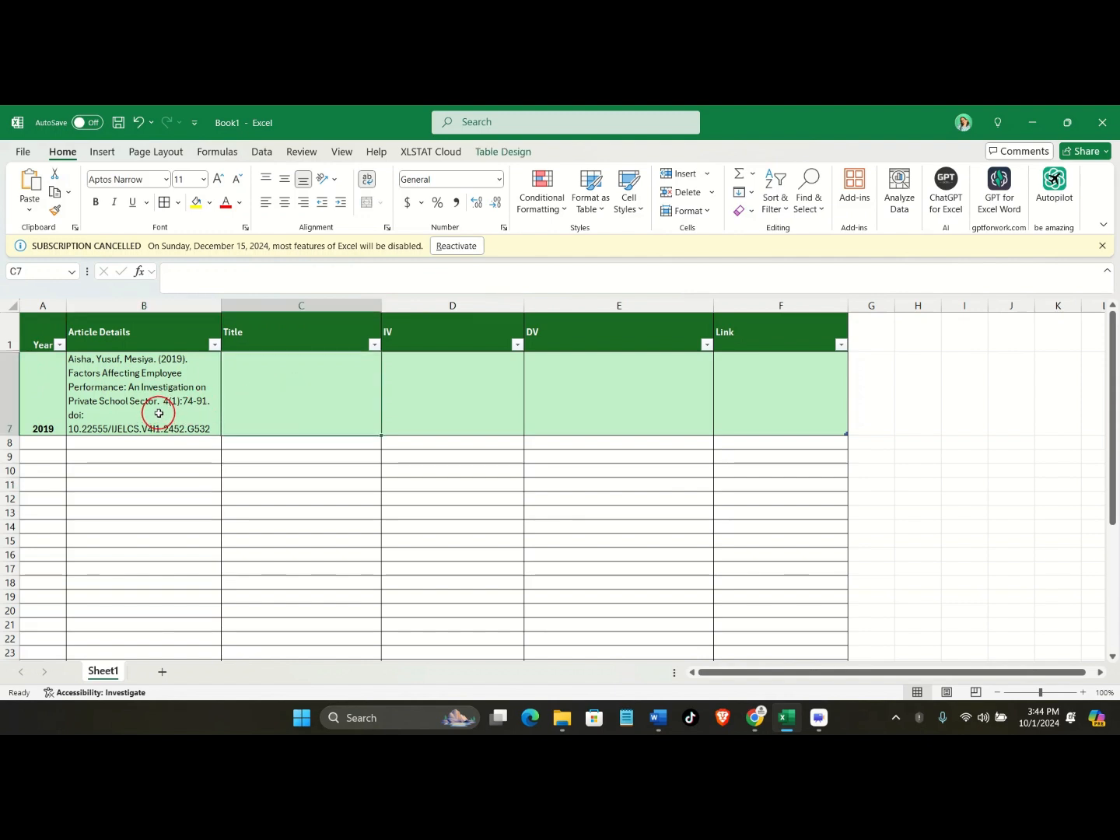
pyautogui.click(148, 391)
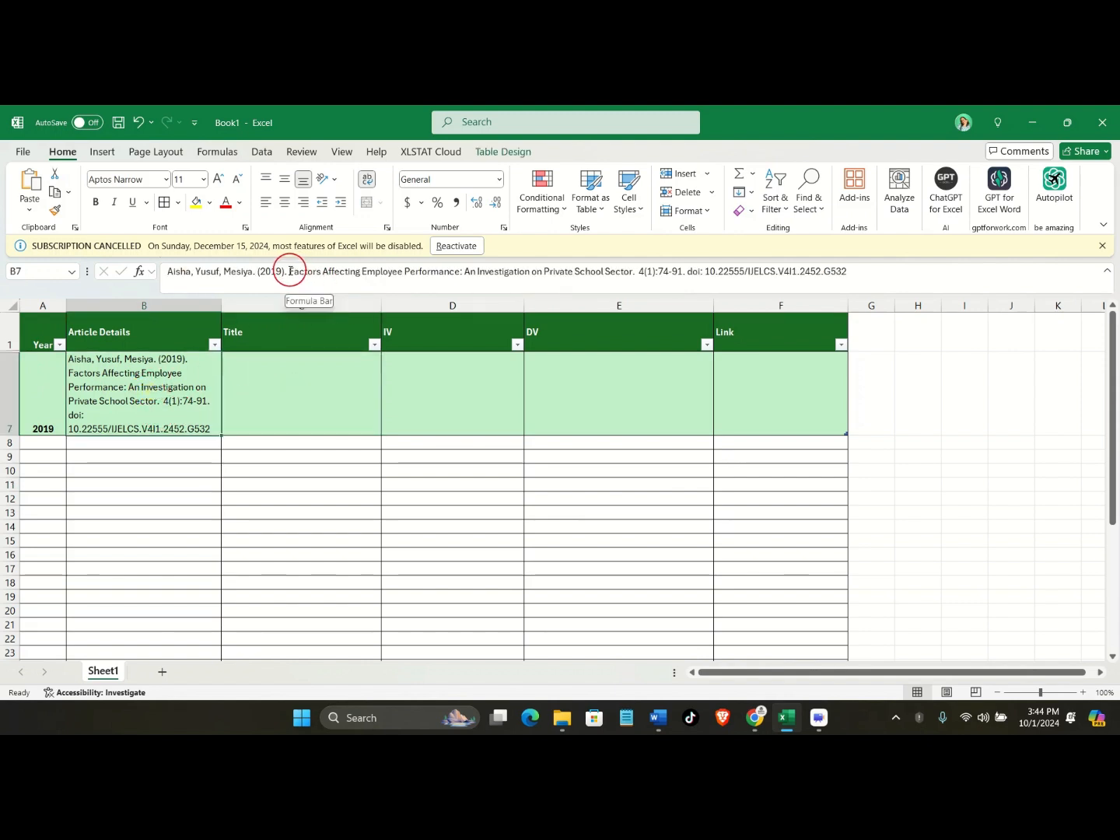
pyautogui.moveTo(292, 271); pyautogui.dragTo(634, 272)
pyautogui.rightClick(493, 271)
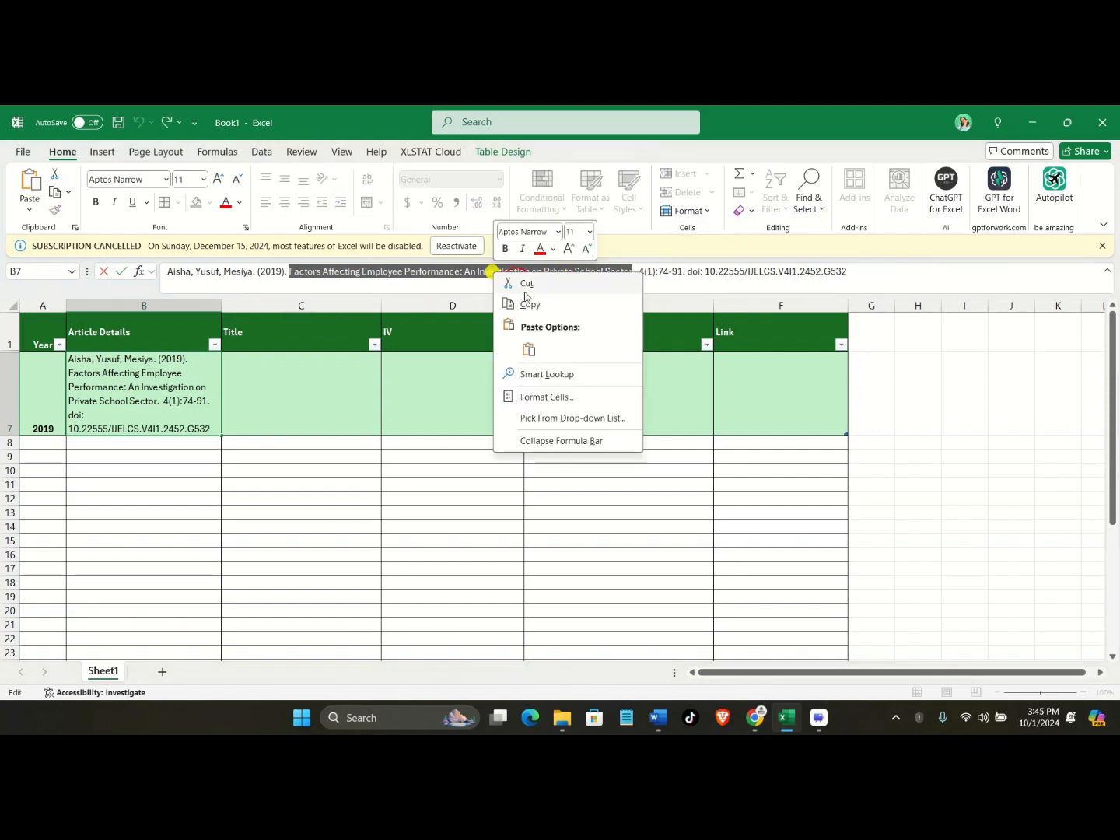
pyautogui.click(518, 298)
pyautogui.click(303, 396)
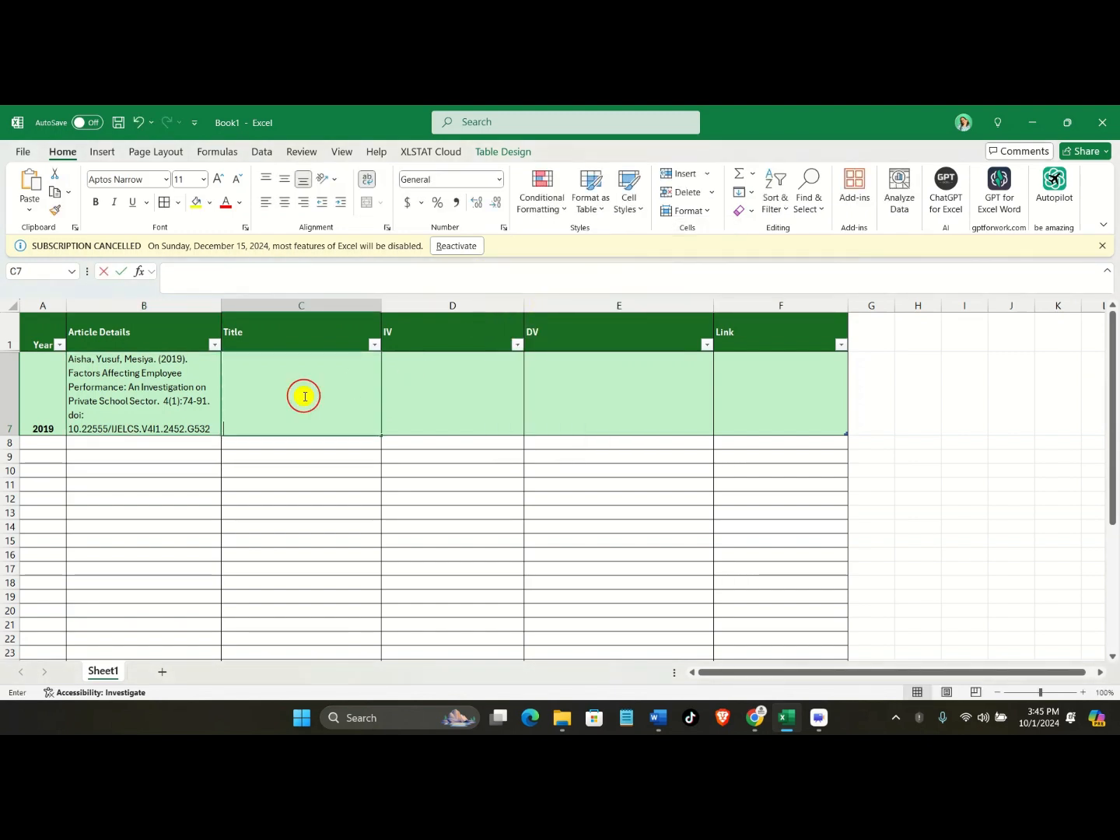
pyautogui.hotkey('ctrl', 'v')
pyautogui.click(324, 524)
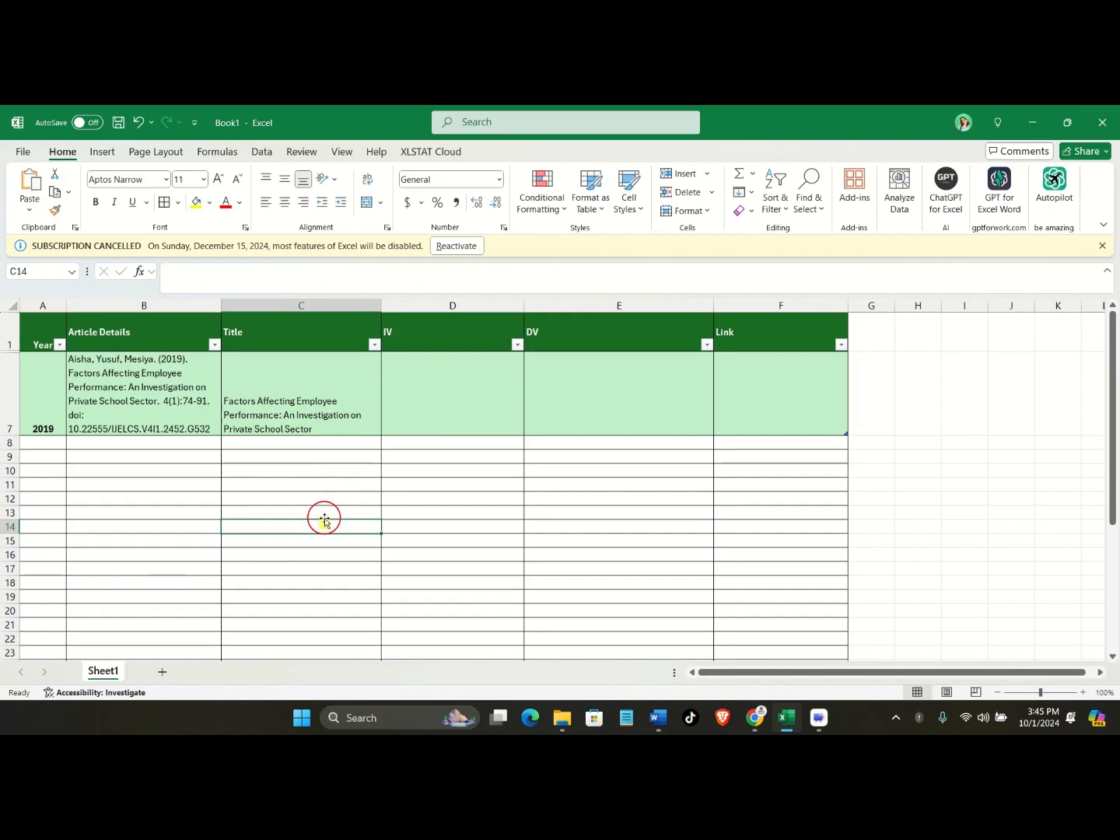
# Return to the SciSpace results list in Chrome and copy "Employee performance" from paper 4's Dependent Variables.
pyautogui.moveTo(761, 707)
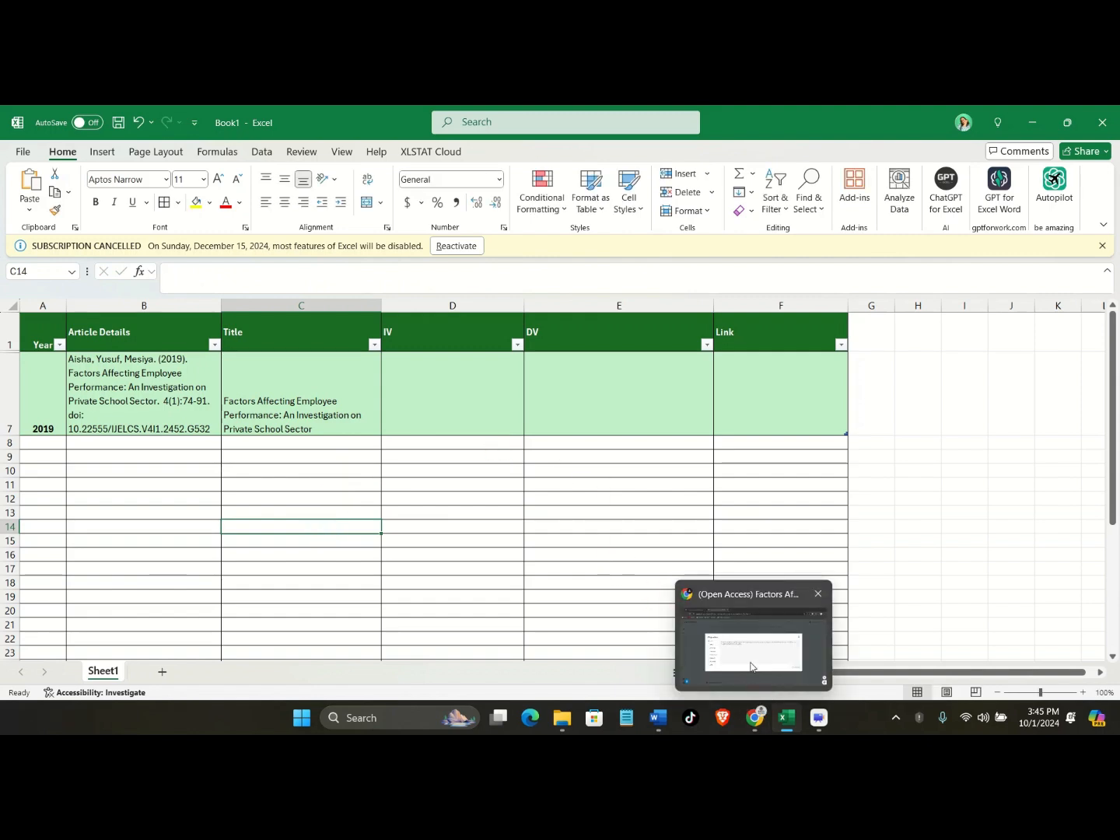
pyautogui.click(750, 659)
pyautogui.click(136, 121)
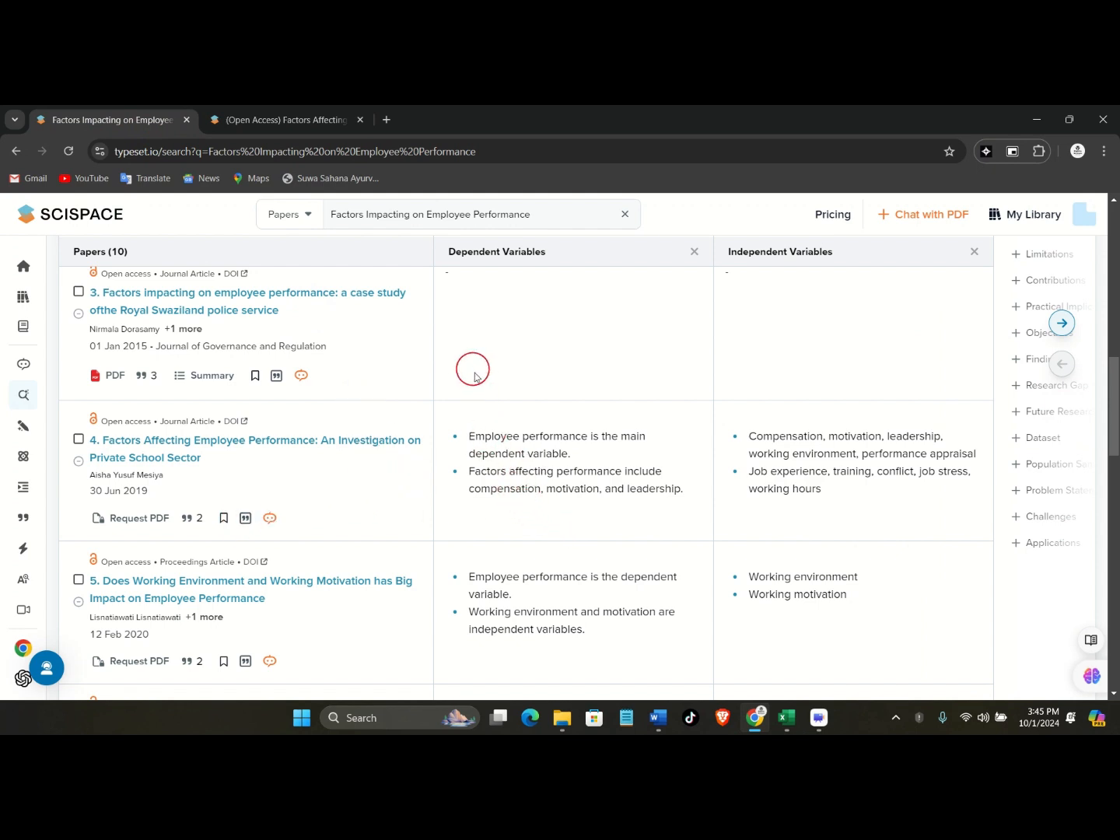
pyautogui.moveTo(513, 480)
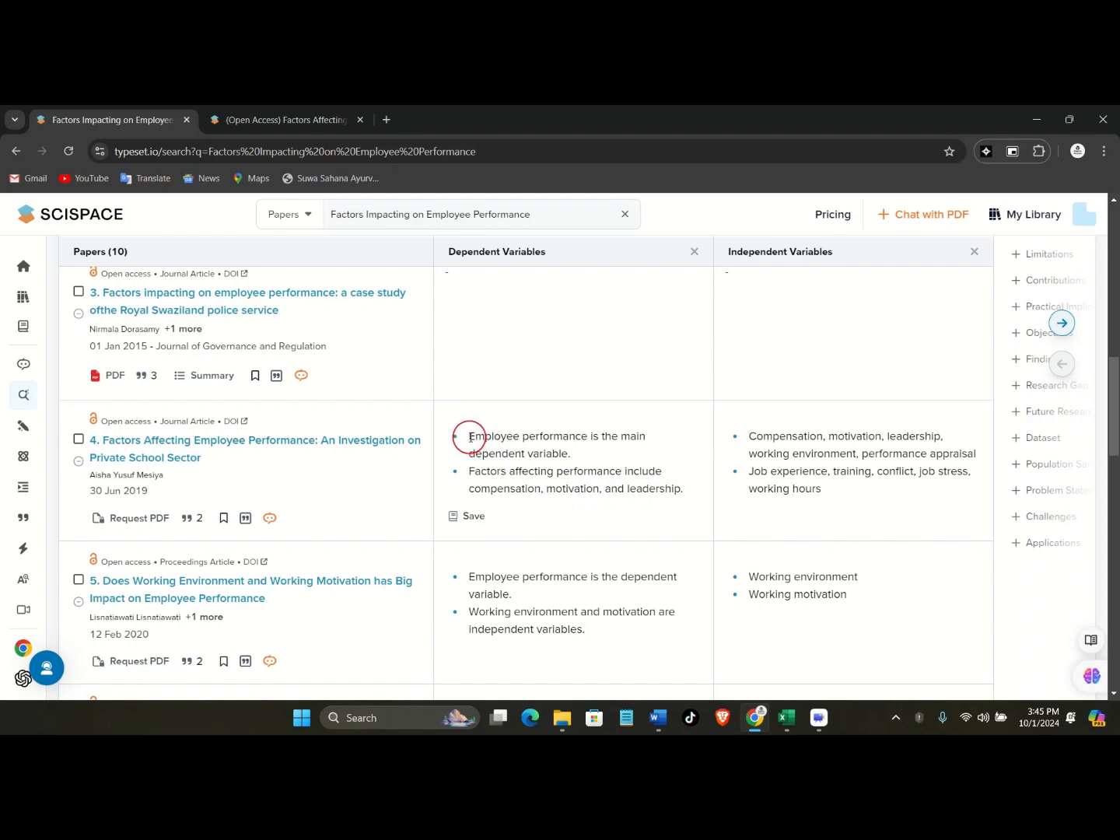
pyautogui.moveTo(484, 437); pyautogui.dragTo(568, 438)
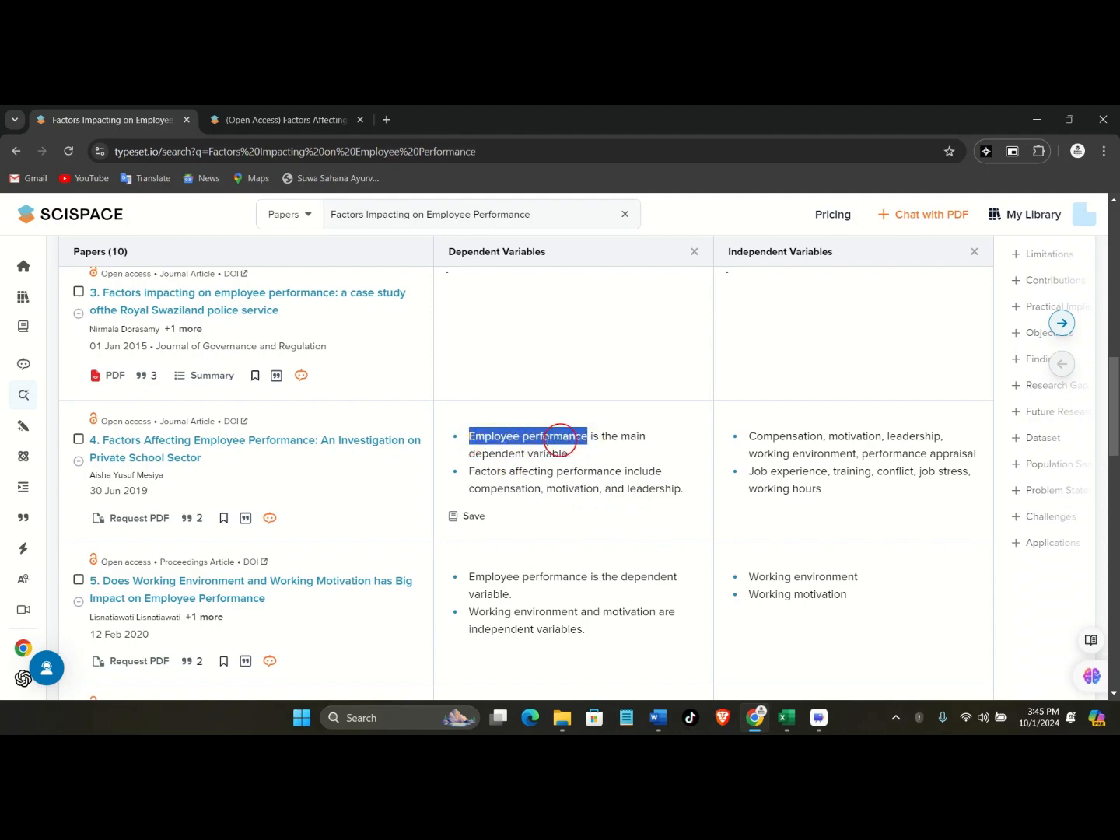
pyautogui.rightClick(541, 445)
pyautogui.click(573, 457)
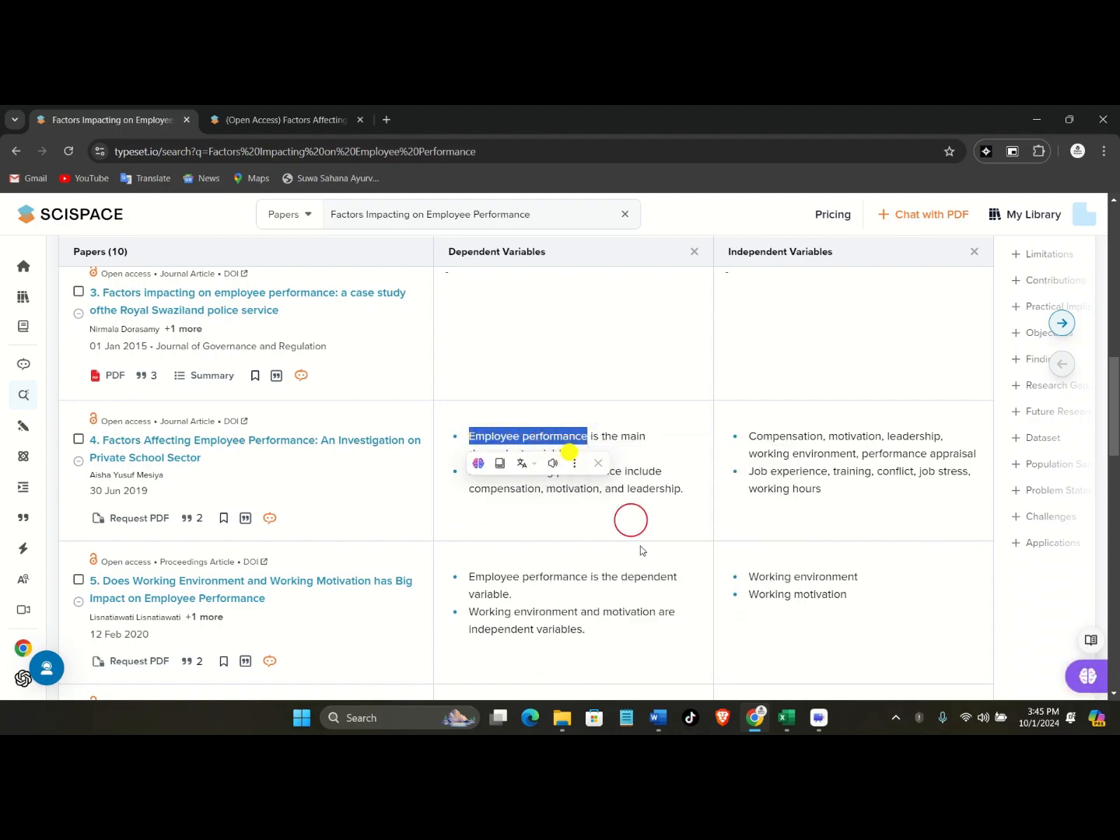
# Switch to the Book1 workbook in Excel and paste "Employee performance" into the DV cell of row 7.
pyautogui.moveTo(786, 717)
pyautogui.click(771, 655)
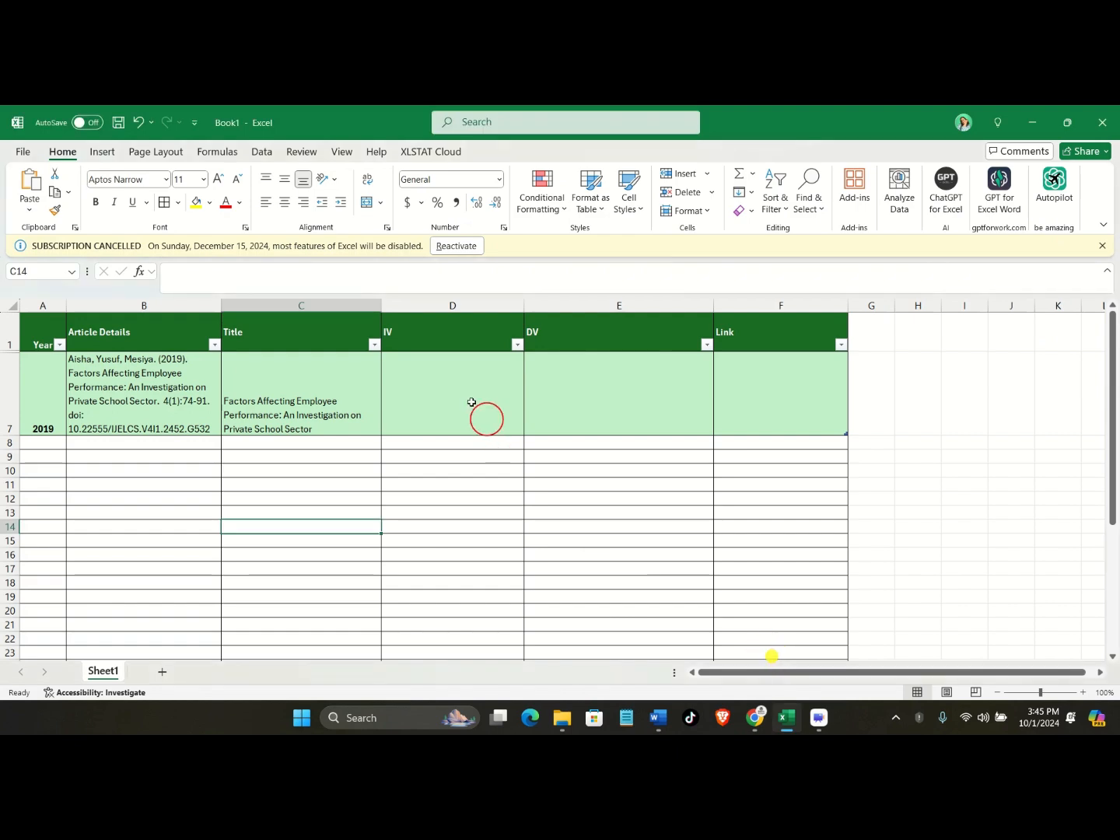
pyautogui.doubleClick(574, 385)
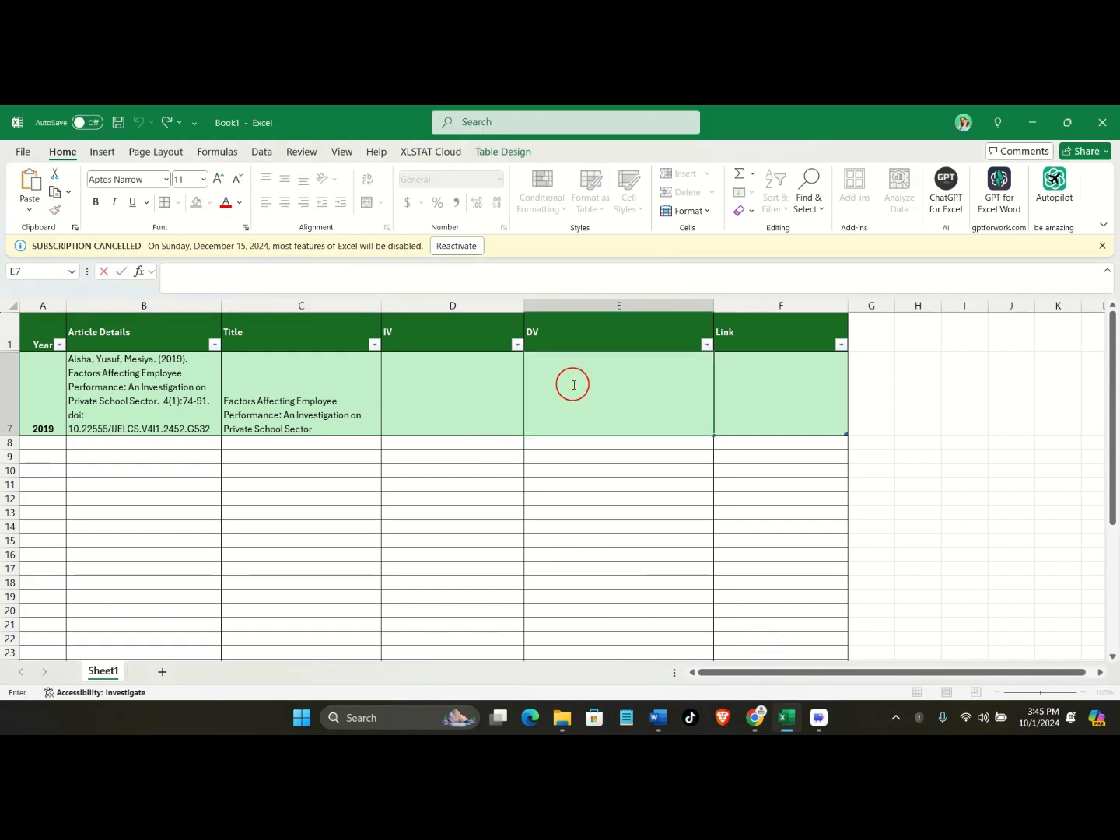
pyautogui.hotkey('ctrl', 'v')
pyautogui.click(580, 526)
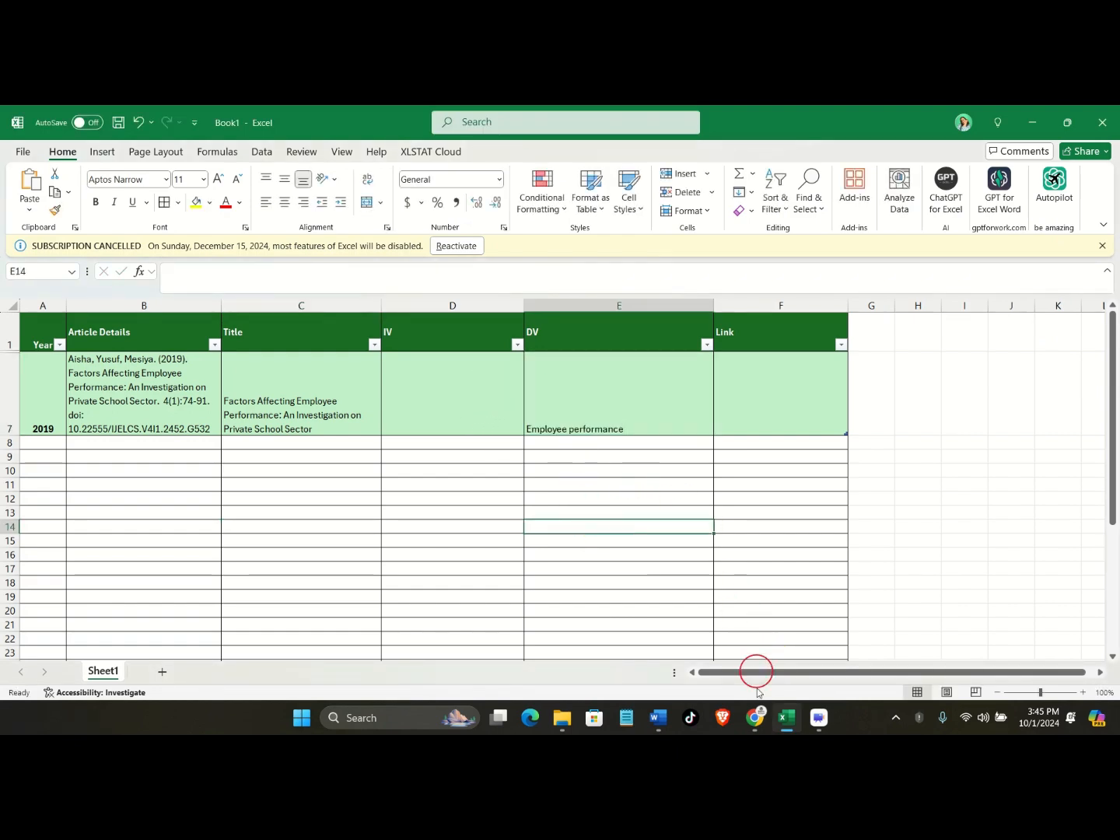
# Switch to the SciSpace results in Chrome and copy paper 4's full Independent Variables text, from "Compensation" to "working hours".
pyautogui.moveTo(756, 711)
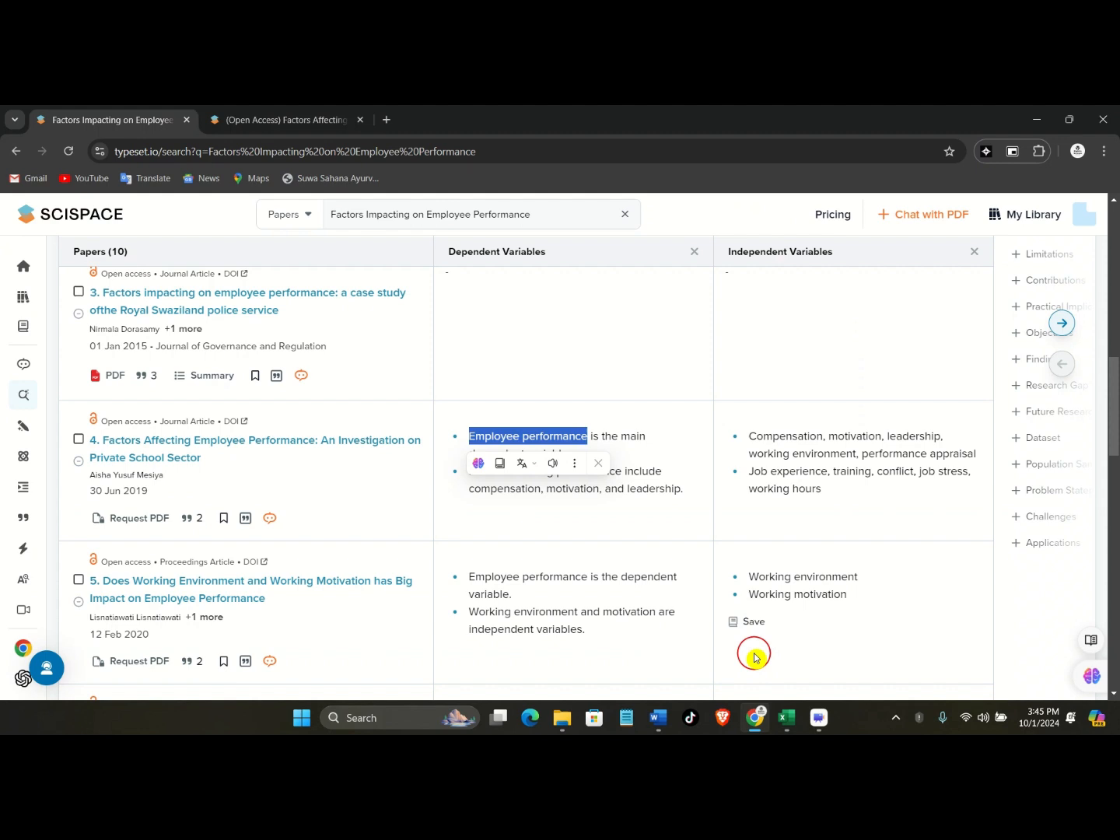
pyautogui.click(751, 655)
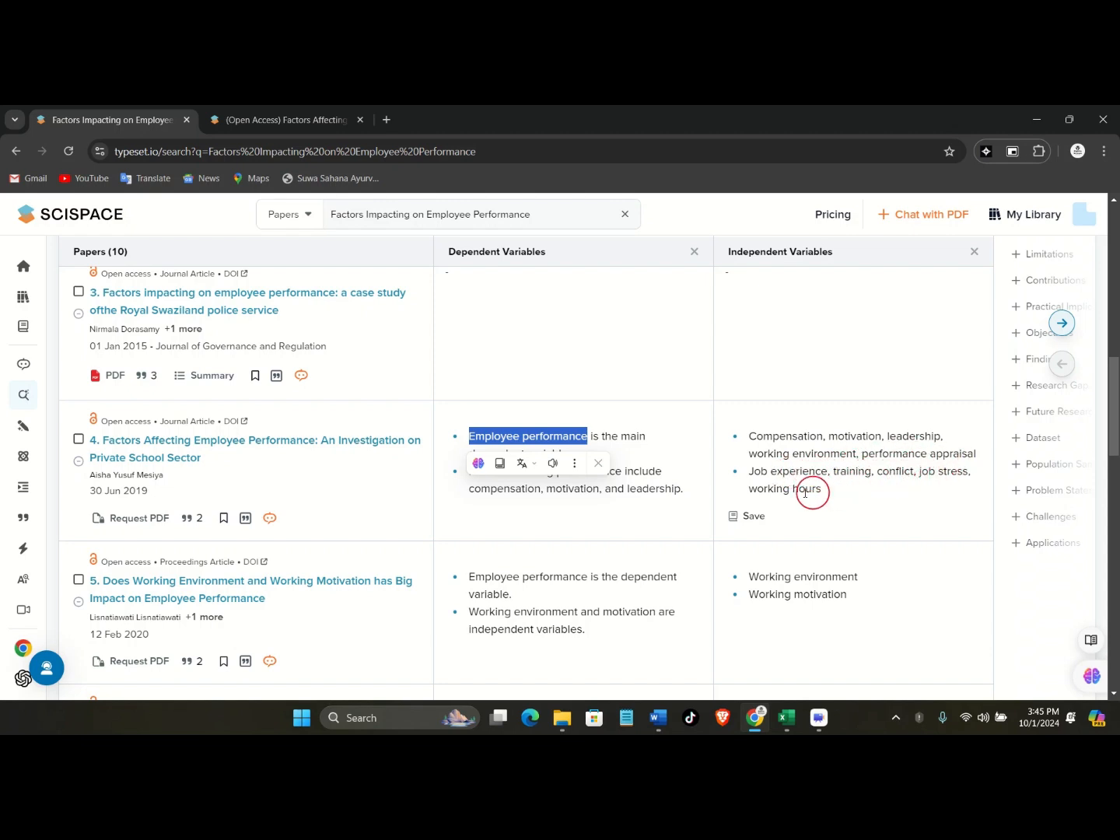
pyautogui.moveTo(751, 437); pyautogui.dragTo(837, 492)
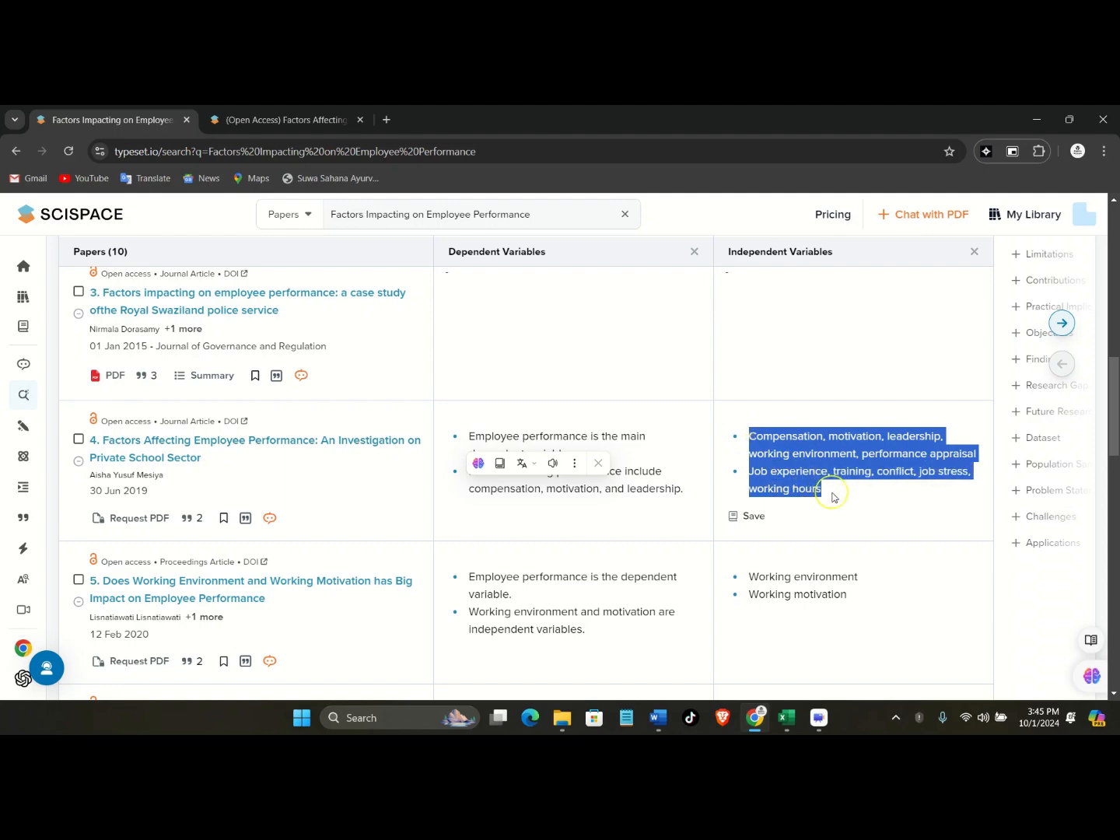
pyautogui.rightClick(799, 448)
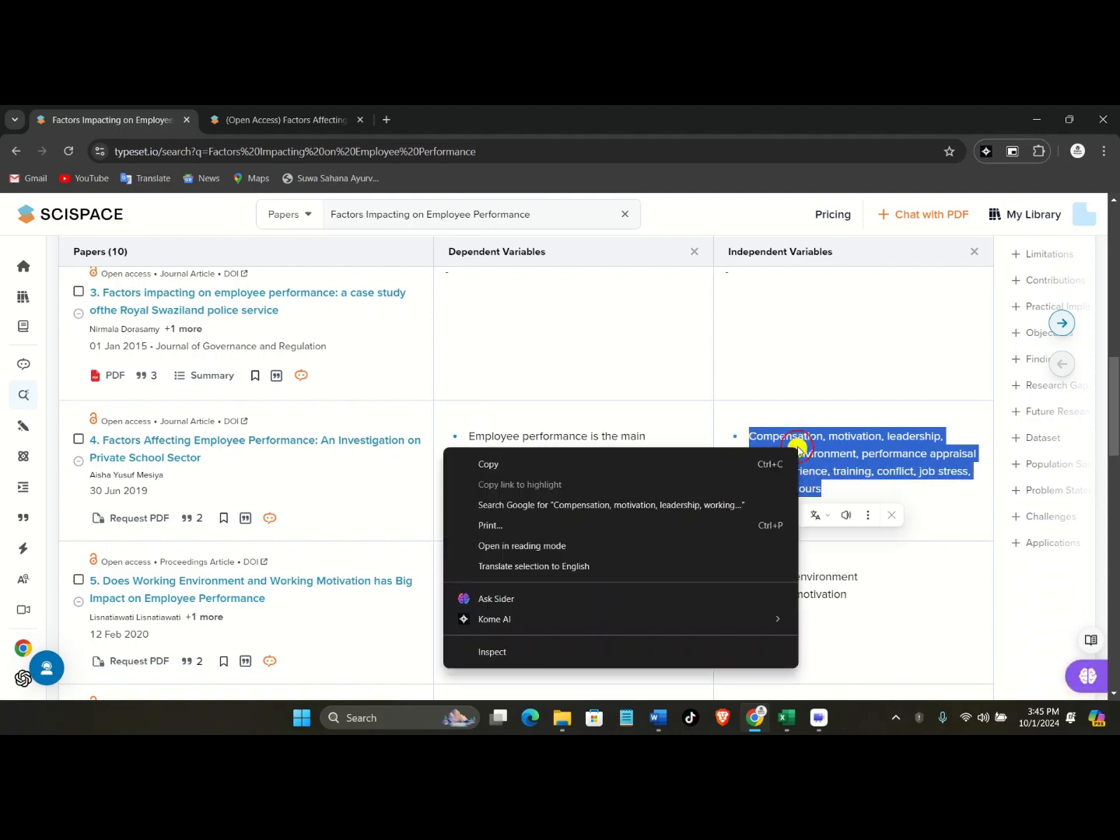
pyautogui.click(684, 463)
# Switch to the Book1 workbook in Excel, paste the copied independent variables into row 7's IV cell, and return to Chrome.
pyautogui.moveTo(786, 717)
pyautogui.click(785, 662)
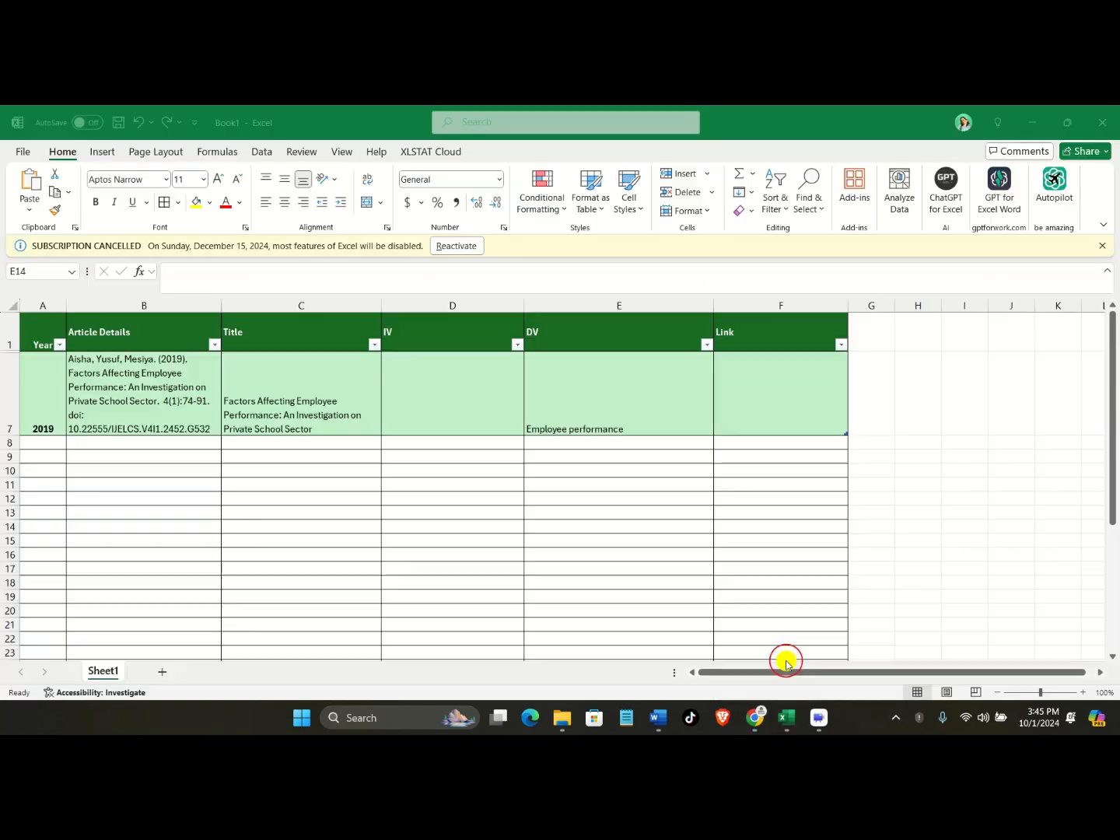
pyautogui.doubleClick(464, 389)
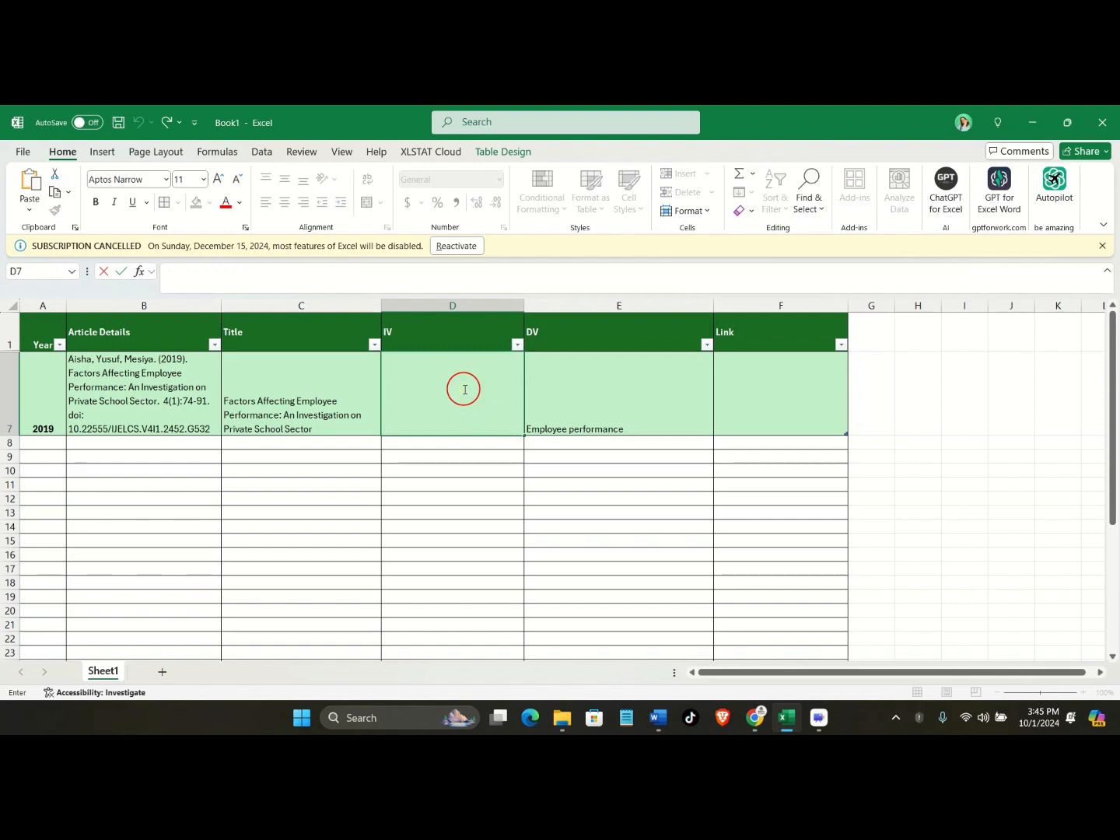
pyautogui.hotkey('ctrl', 'v')
pyautogui.click(483, 523)
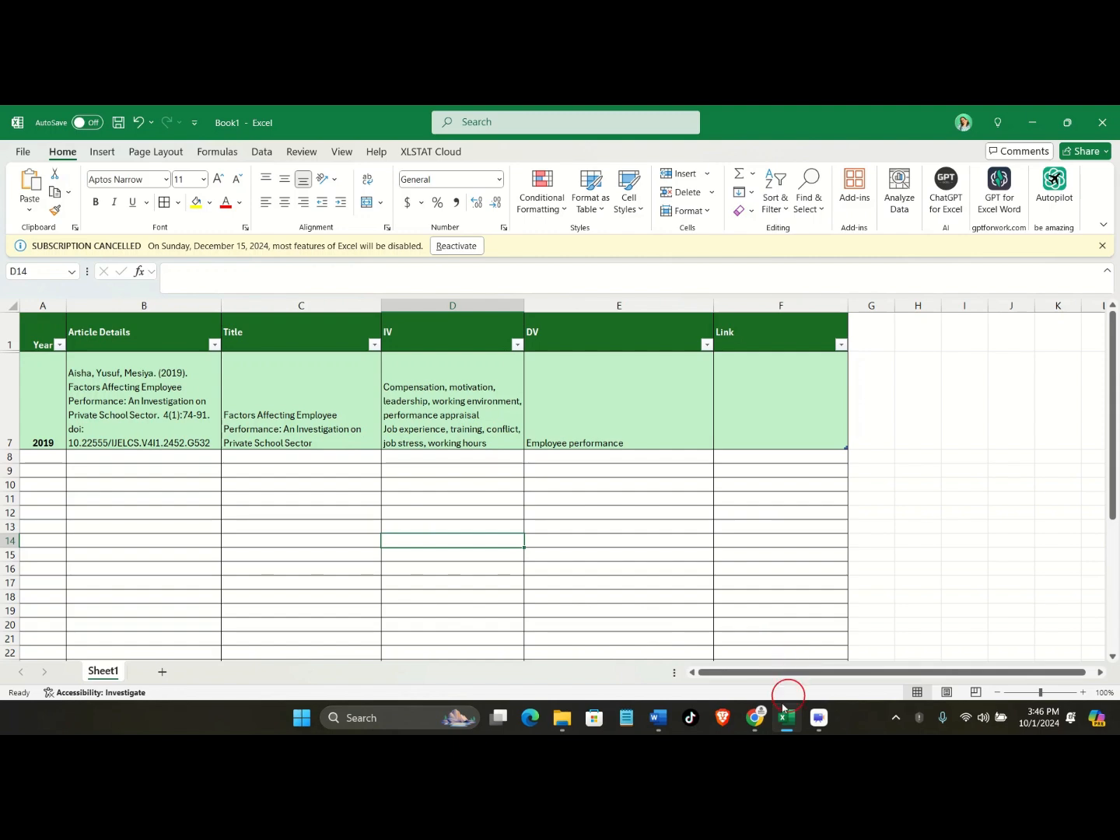
pyautogui.moveTo(752, 716)
pyautogui.click(748, 648)
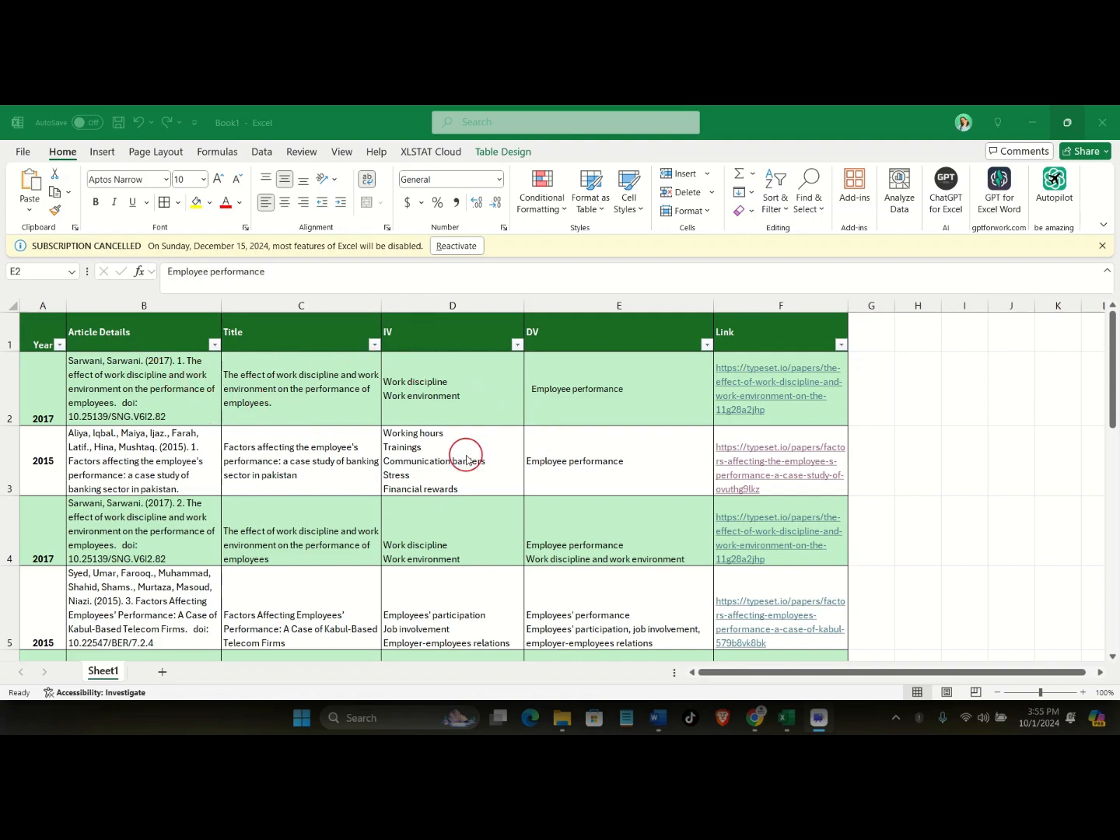
# Filter the Excel table by Year to show only the 2017 papers.
pyautogui.scroll(-1, 465, 452)
pyautogui.scroll(2, 467, 459)
pyautogui.click(59, 347)
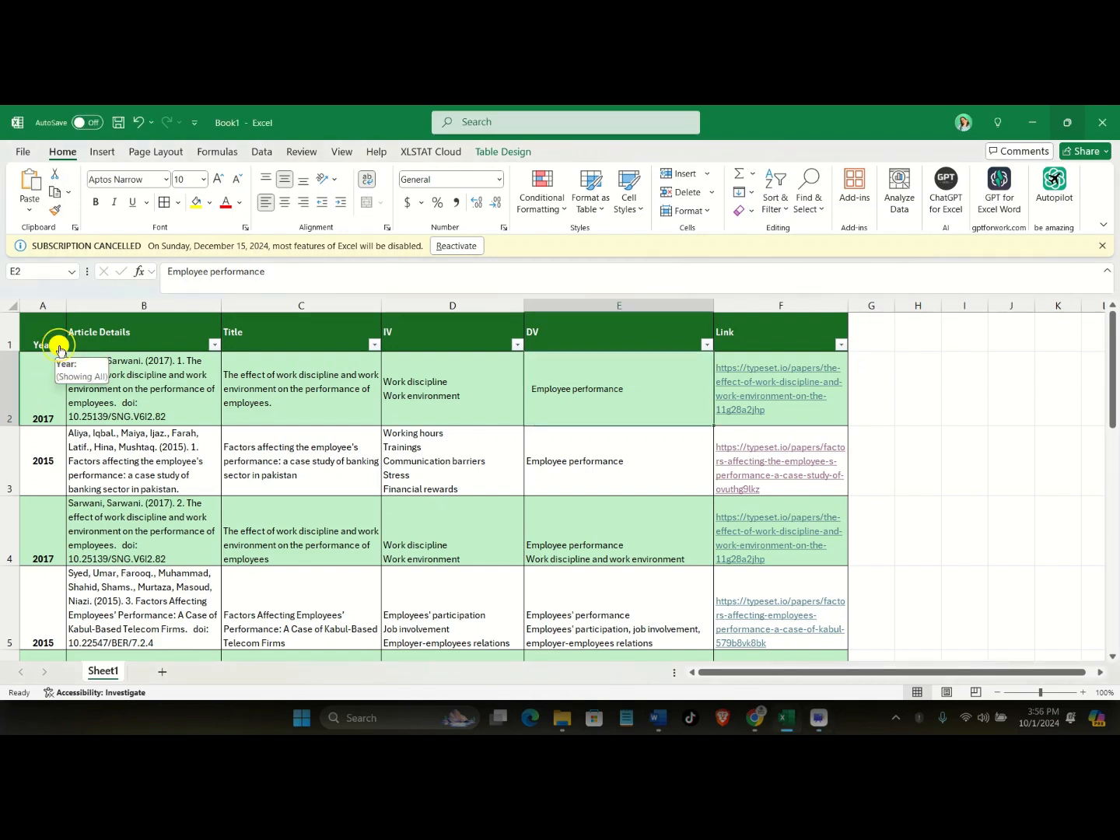
pyautogui.click(59, 347)
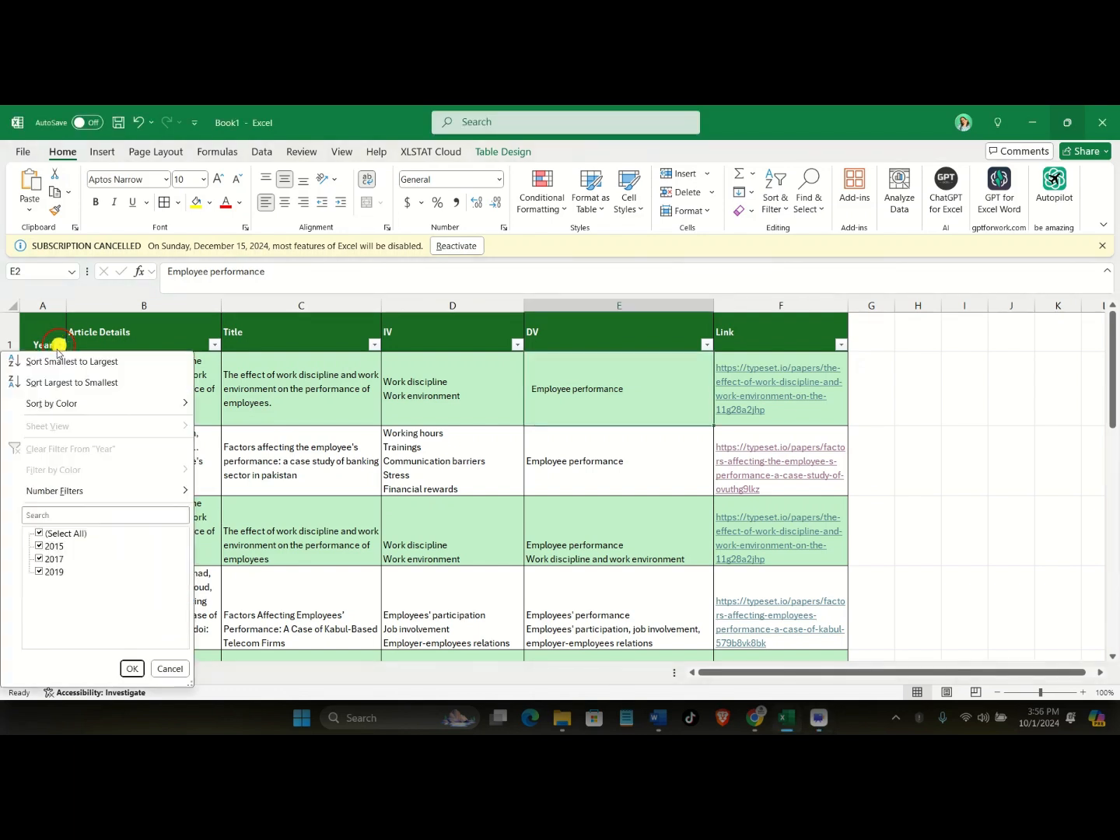
pyautogui.click(39, 533)
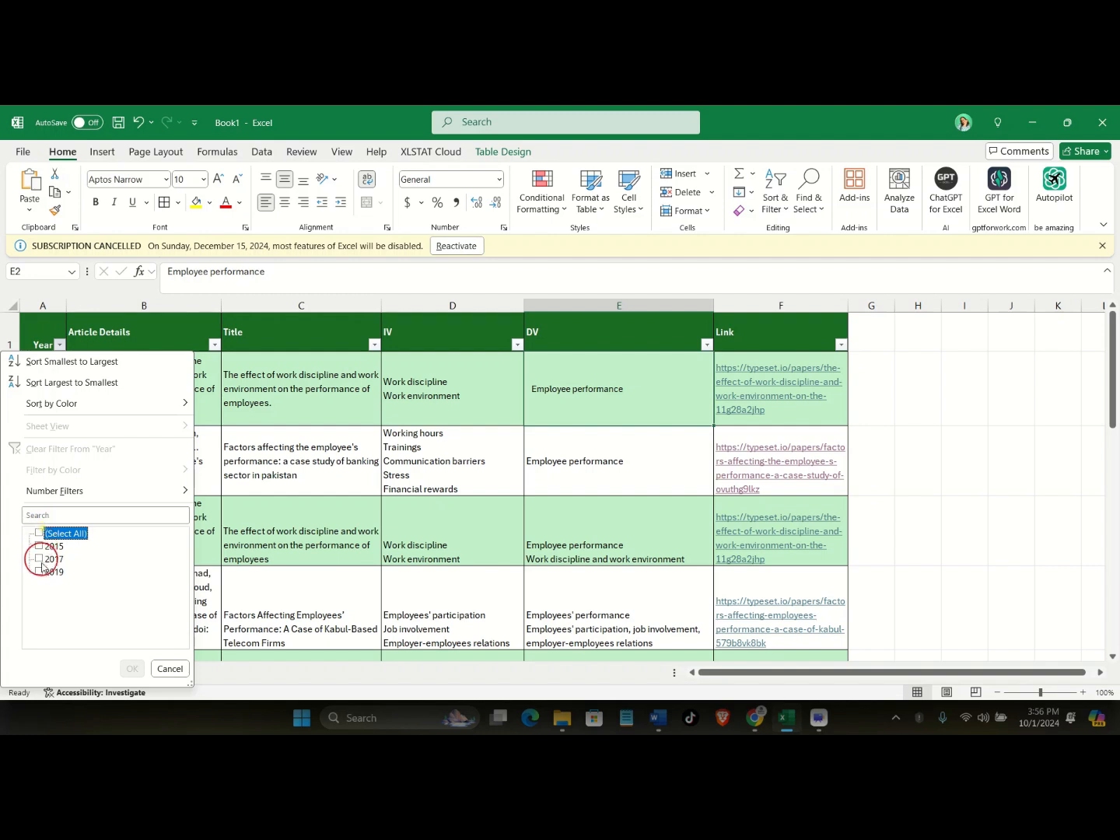
pyautogui.click(38, 545)
pyautogui.click(41, 557)
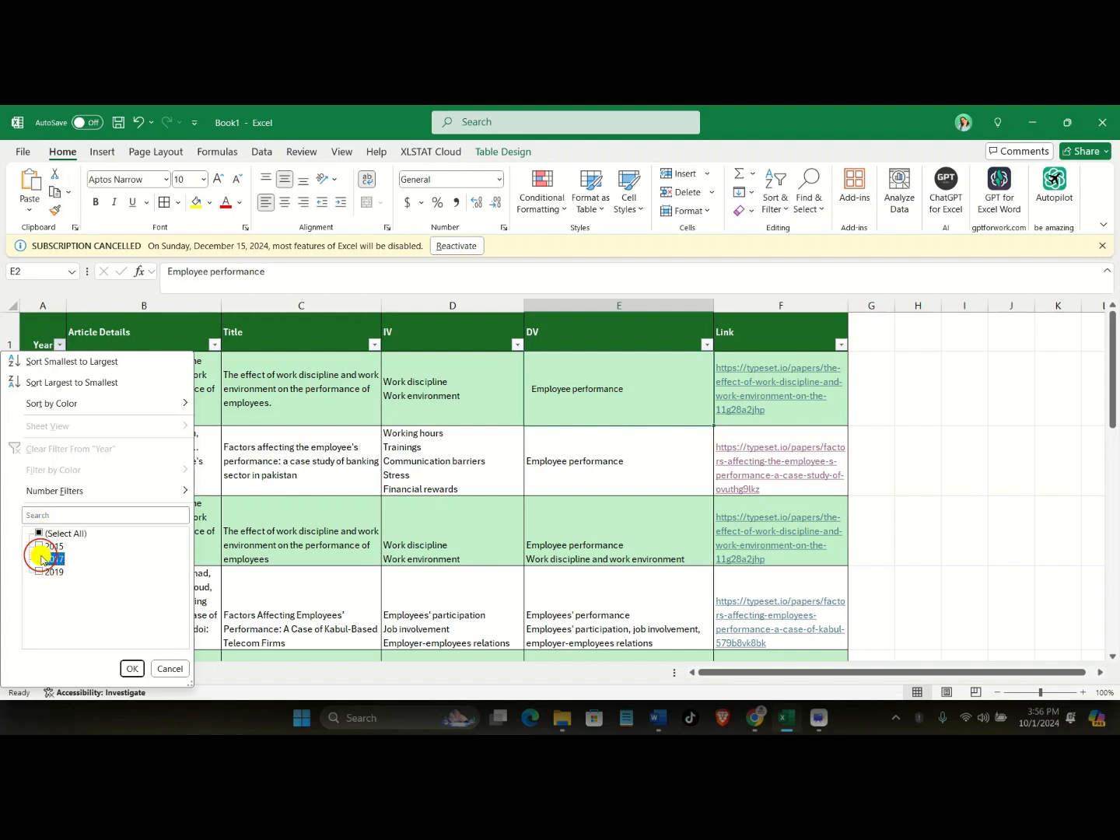
pyautogui.click(132, 668)
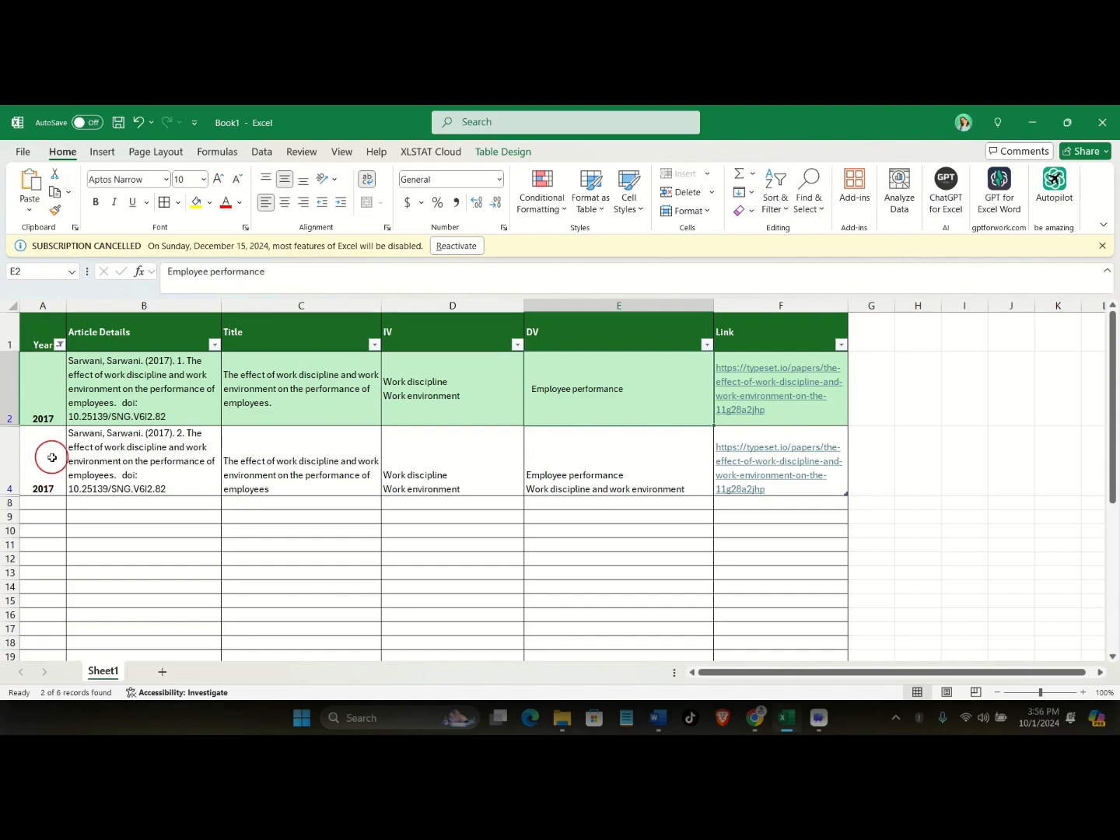
# Reselect all years in the Year filter to restore the full list of papers.
pyautogui.click(60, 350)
pyautogui.click(40, 535)
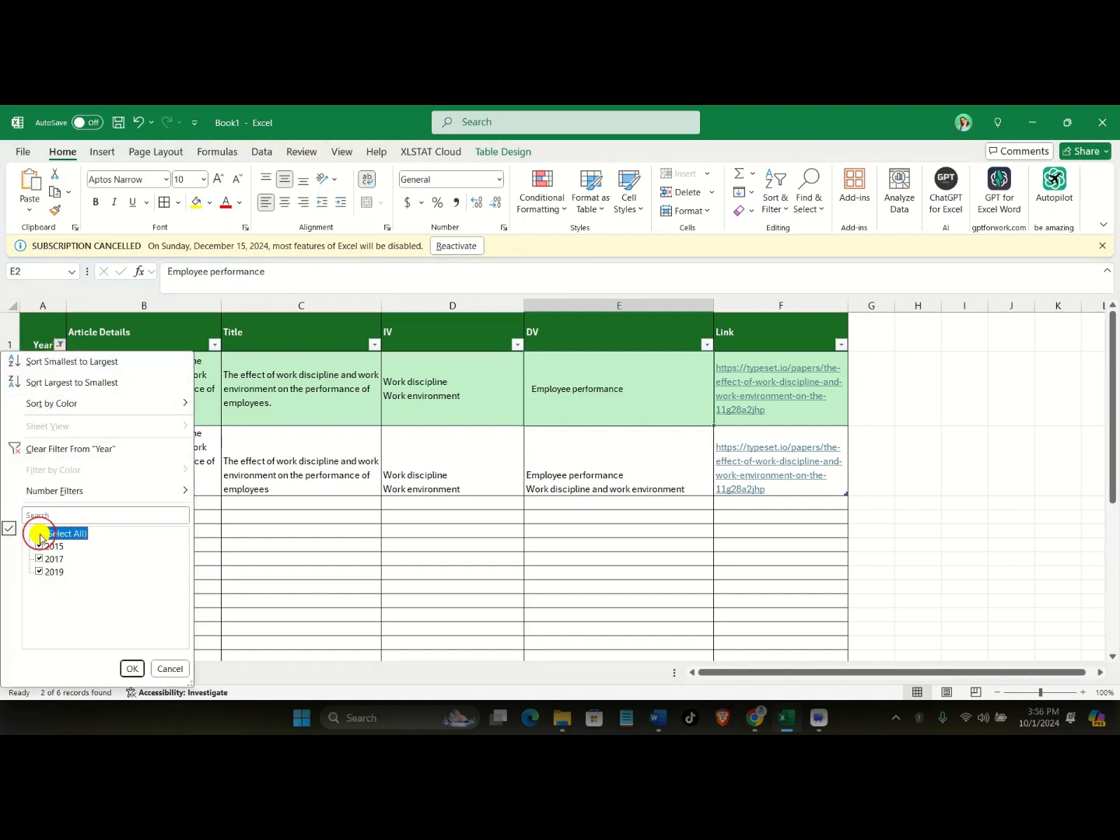
pyautogui.click(133, 668)
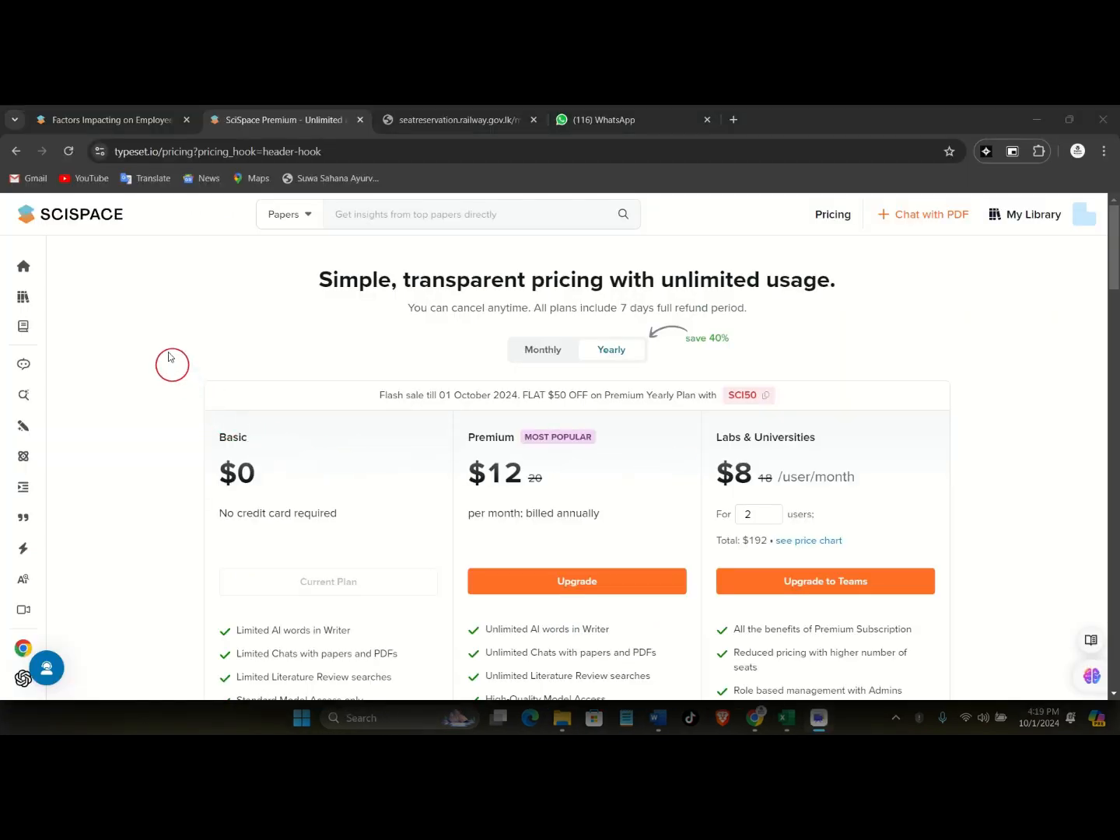
# Examine the yearly prices and features of SciSpace's Basic, Premium, and Labs & Universities plans.
pyautogui.scroll(-1, 275, 561)
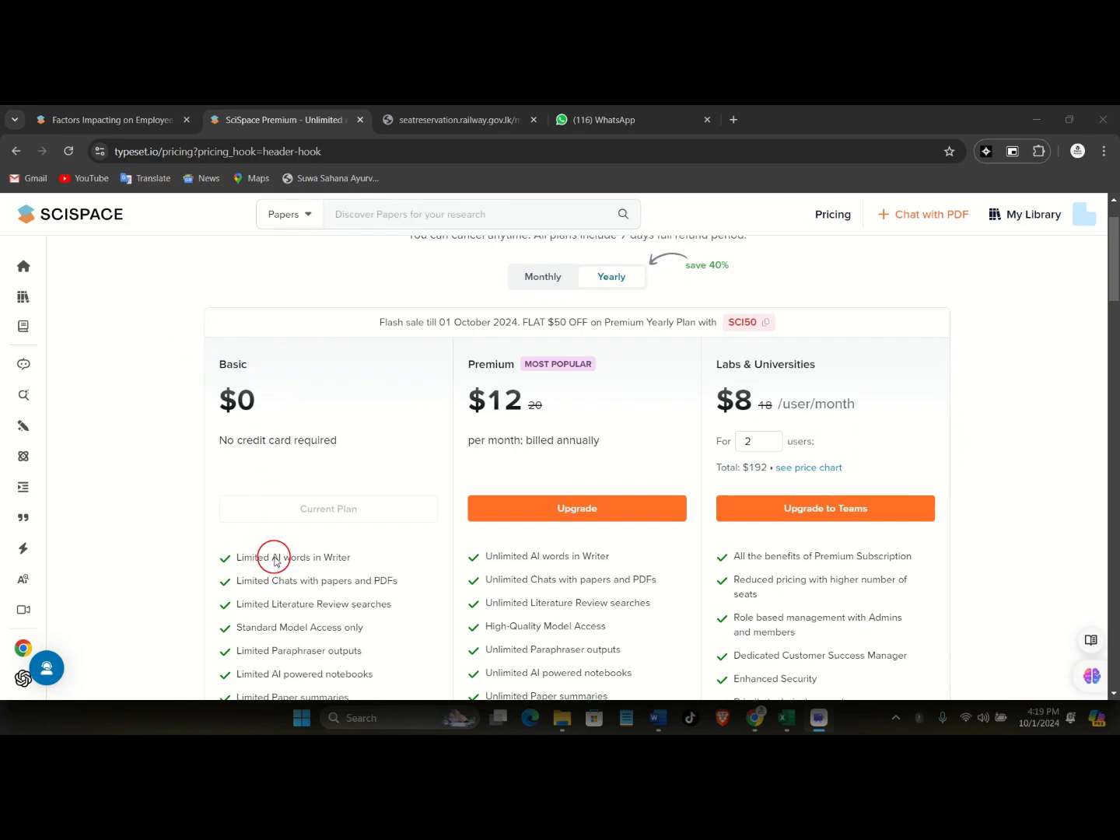
pyautogui.scroll(-1, 275, 559)
pyautogui.scroll(2, 275, 553)
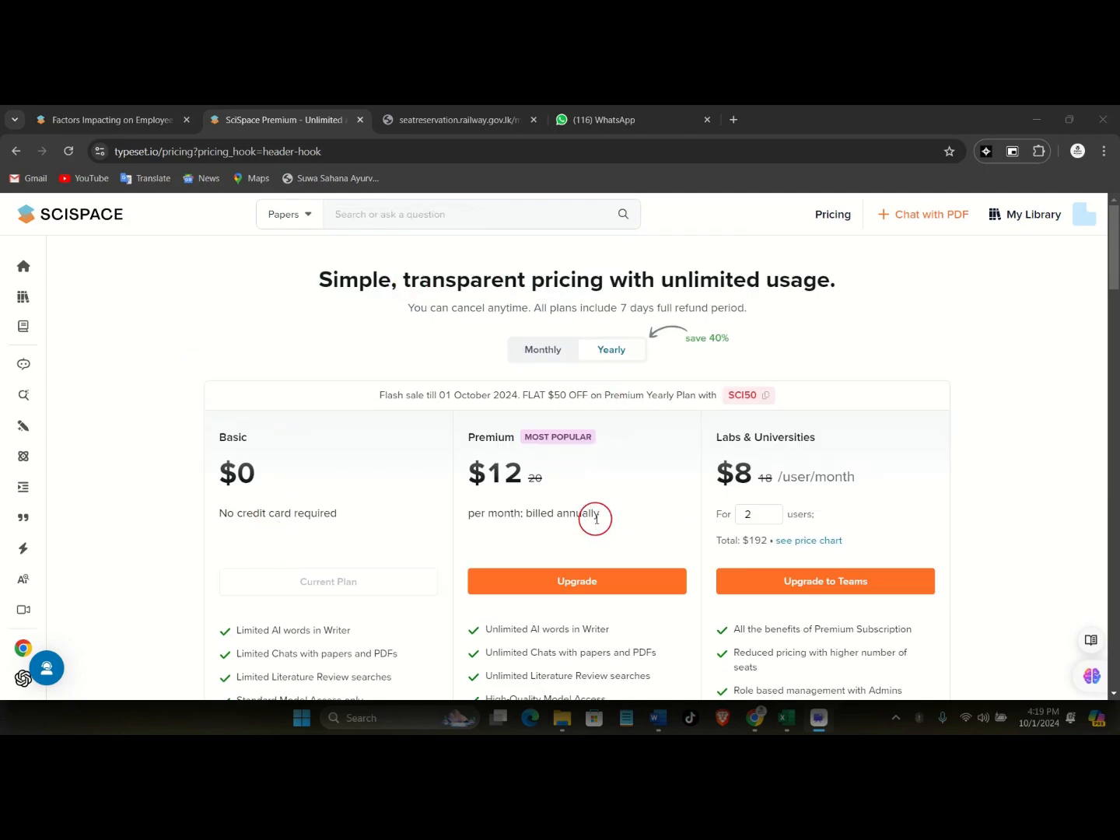
pyautogui.scroll(-2, 596, 519)
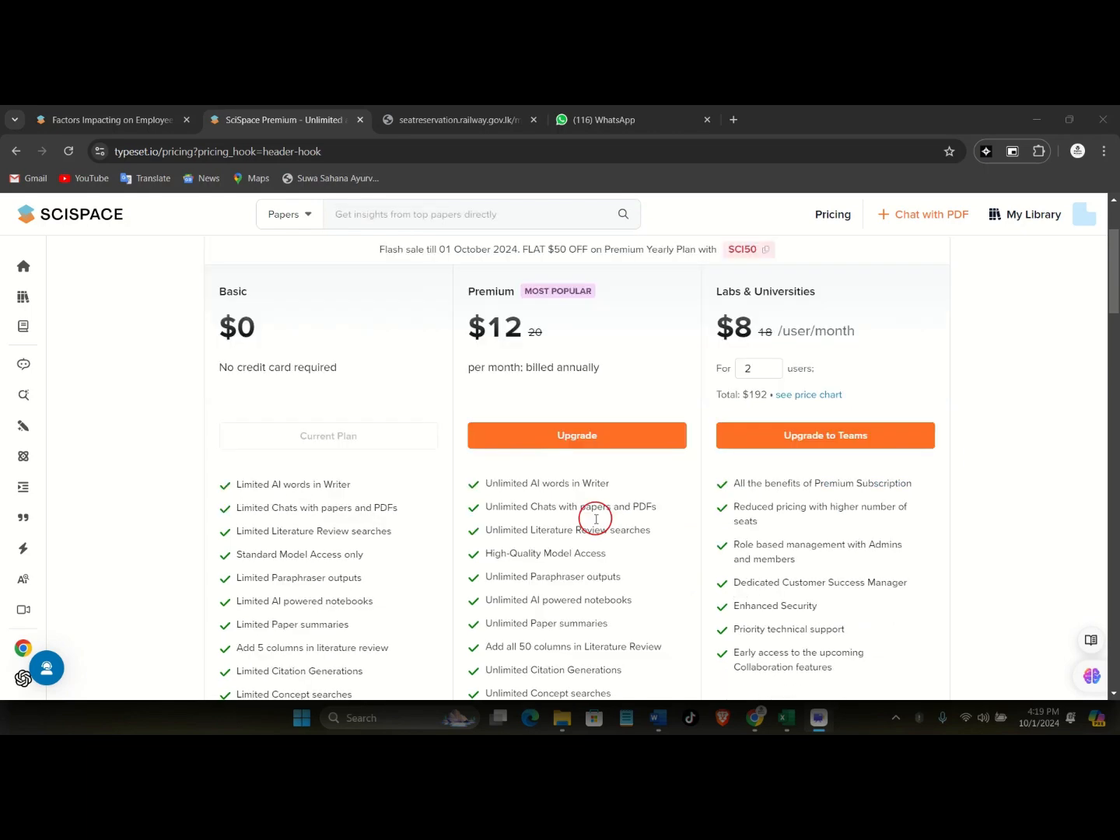
pyautogui.scroll(-1, 596, 518)
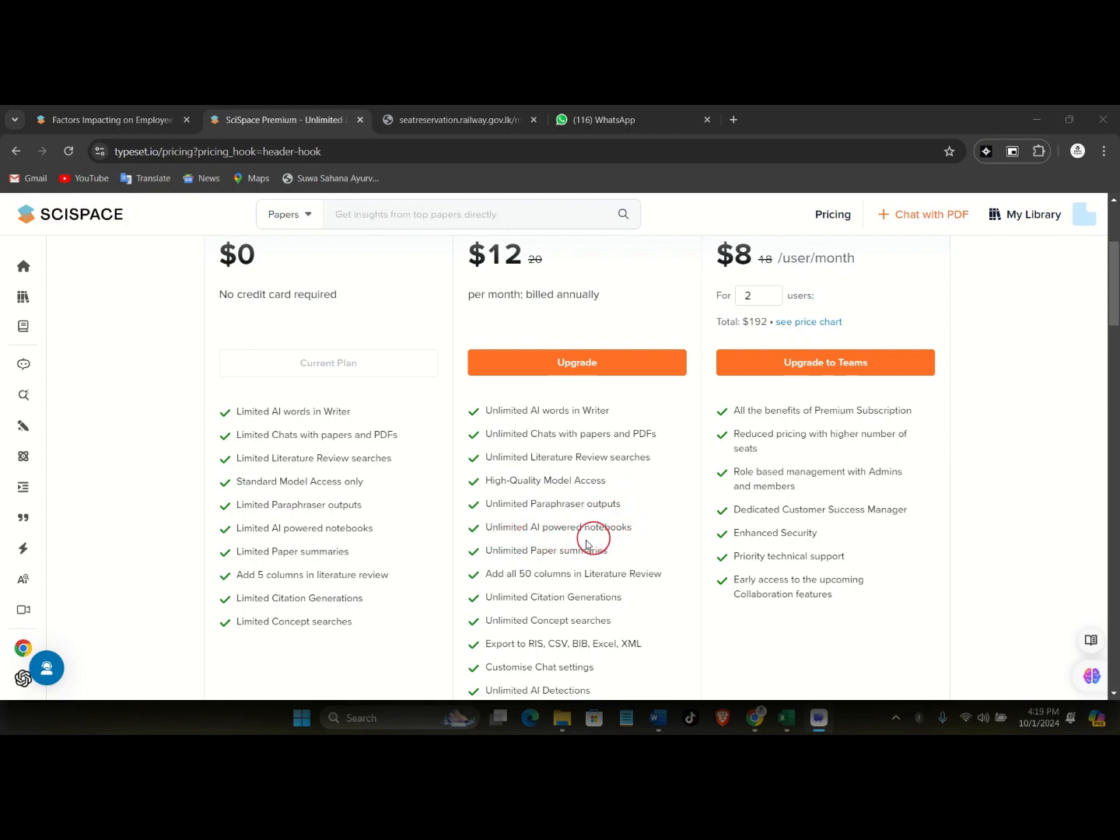
pyautogui.scroll(-1, 622, 527)
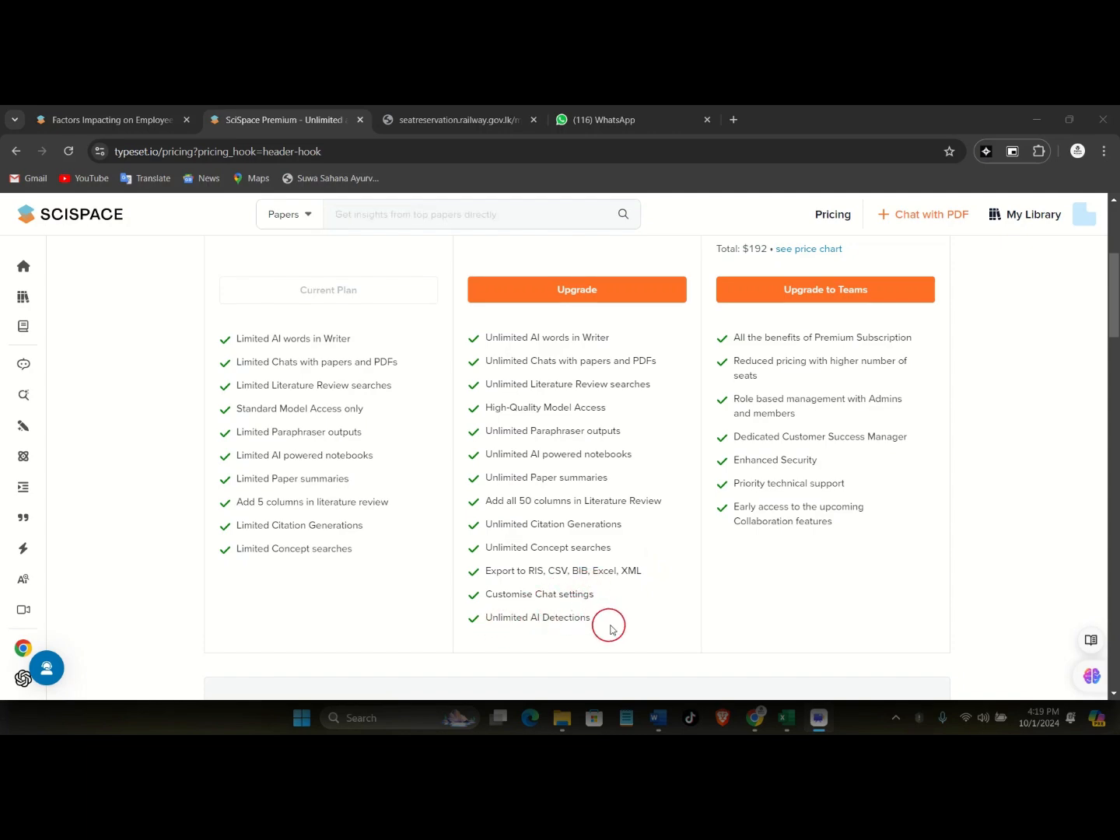
pyautogui.scroll(3, 607, 579)
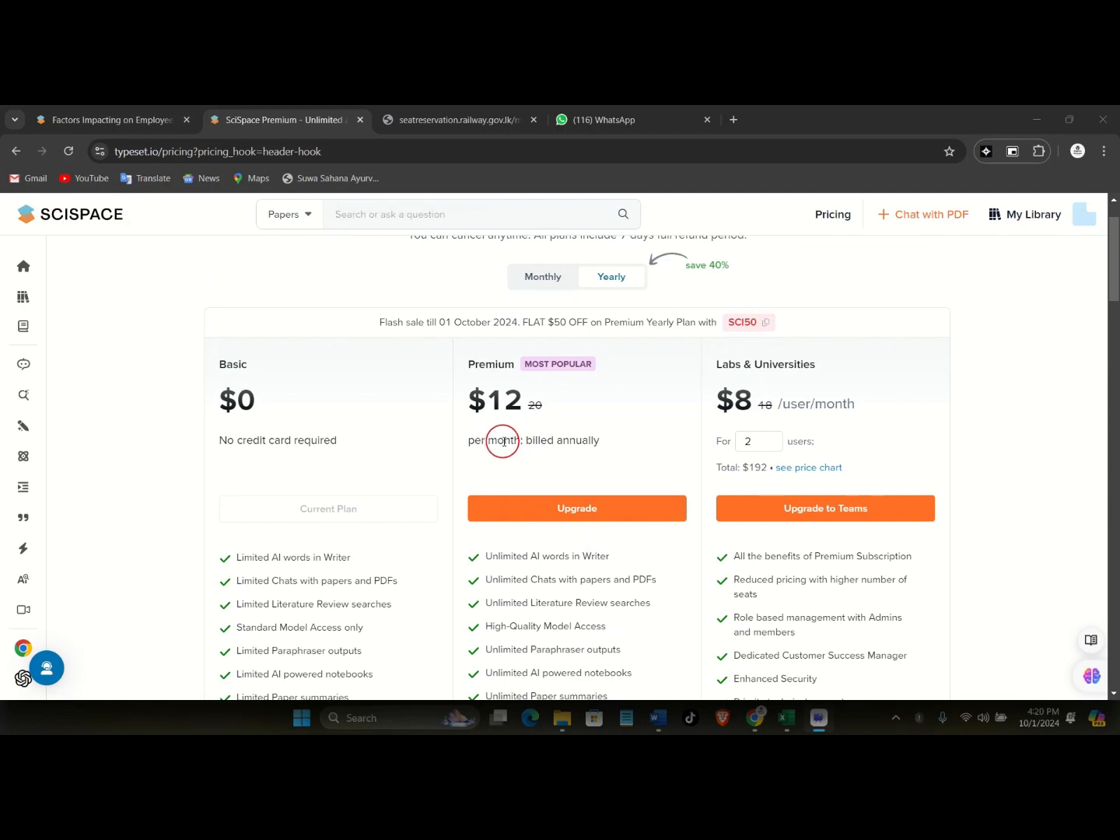
pyautogui.scroll(1, 501, 439)
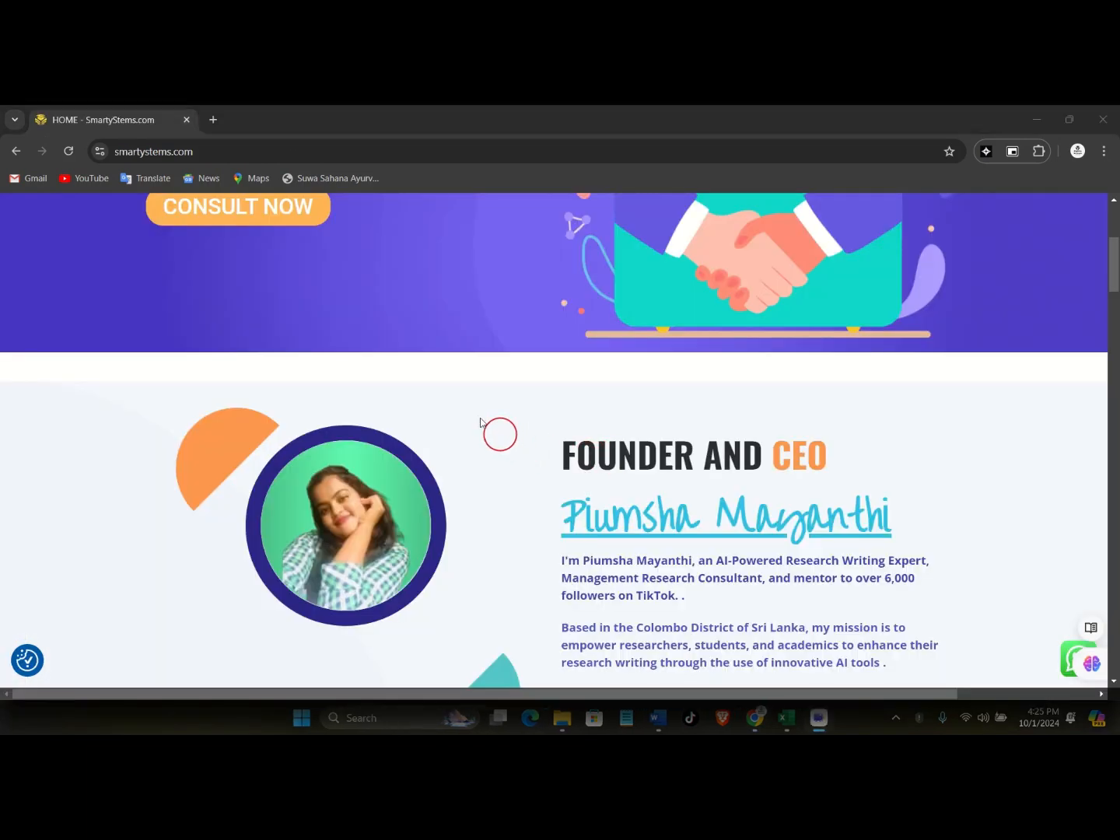
# Look through the SmartyStems home page, including the founder profile, the free template offer and the services descriptions.
pyautogui.scroll(4, 475, 412)
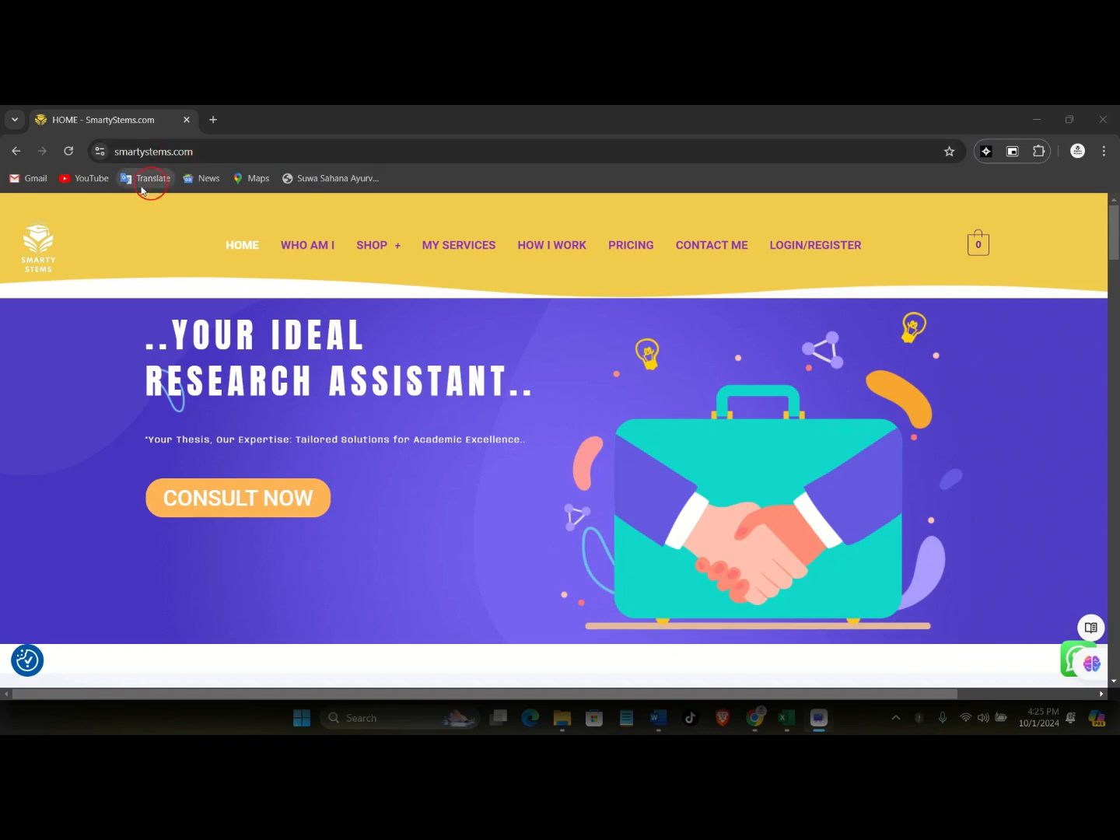
pyautogui.scroll(-5, 517, 382)
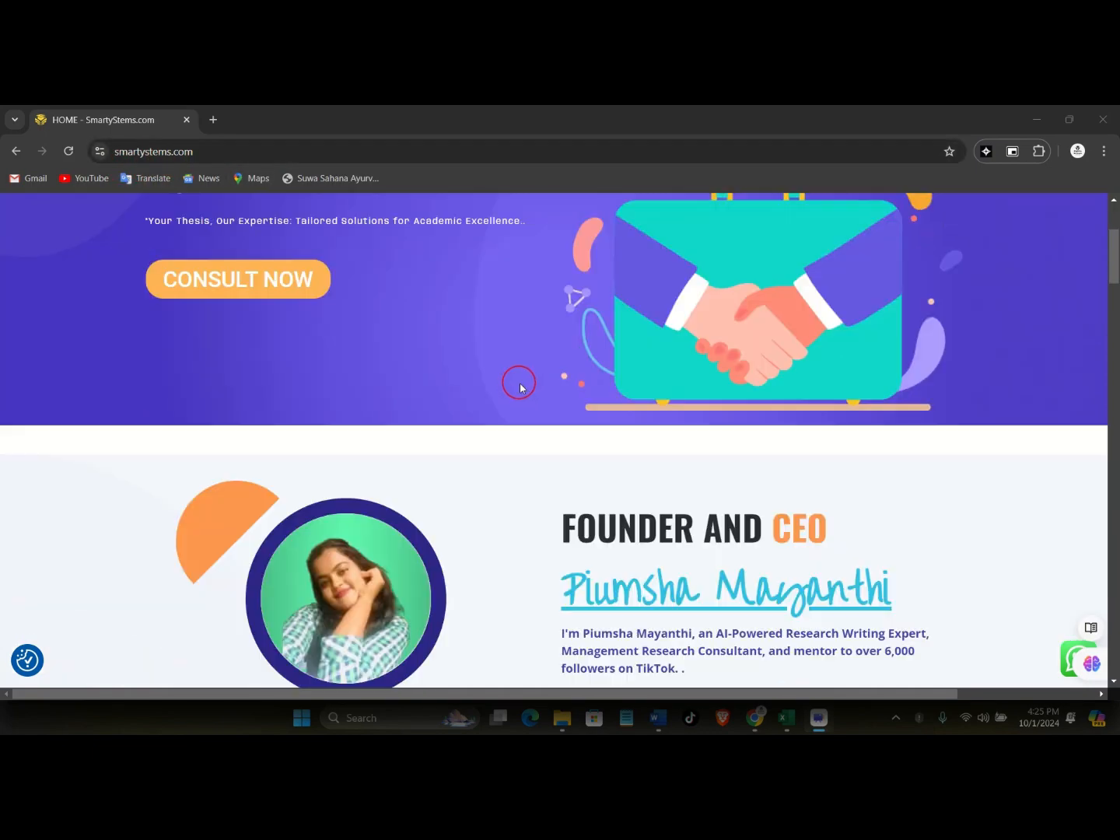
pyautogui.scroll(-3, 524, 392)
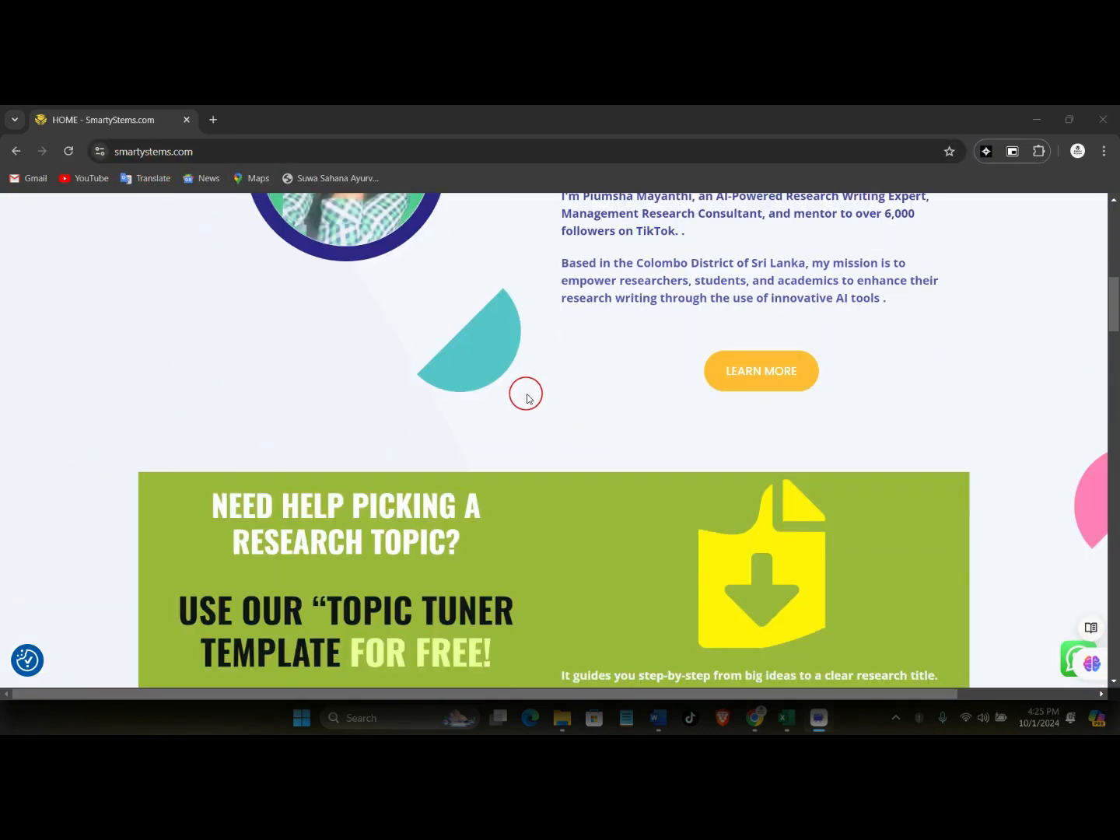
pyautogui.scroll(3, 526, 393)
pyautogui.scroll(-10, 529, 398)
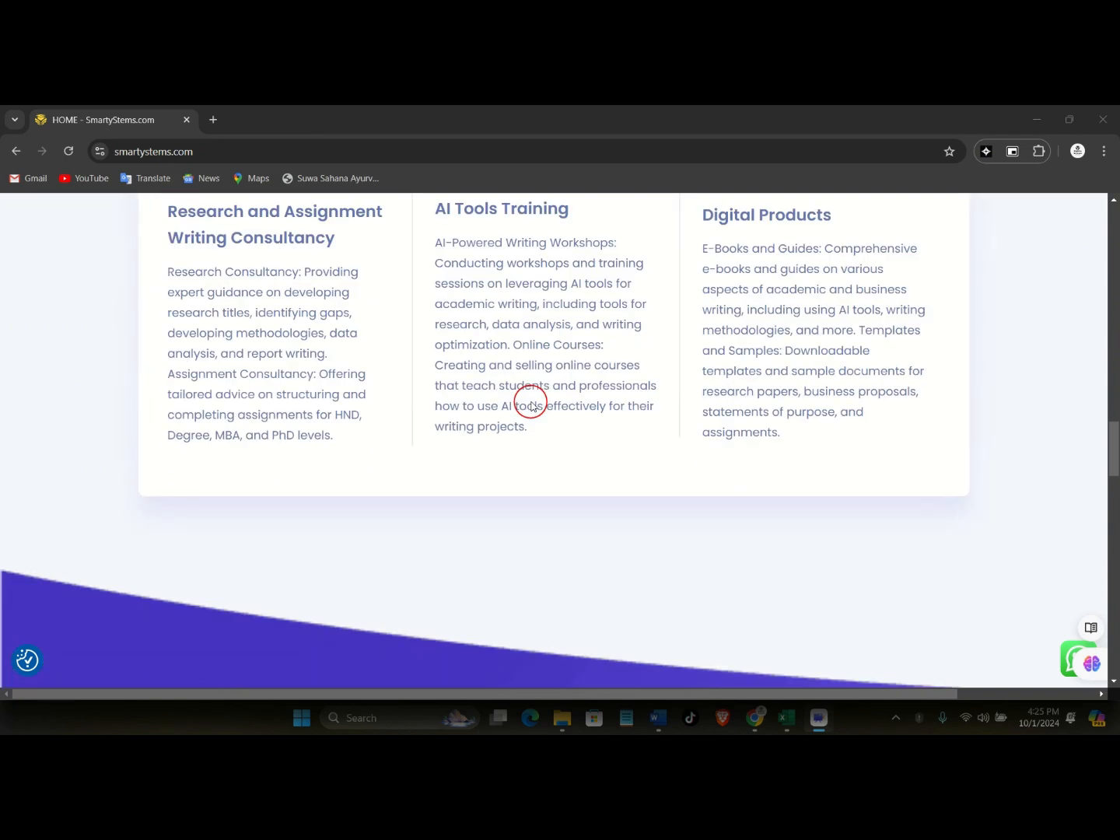
pyautogui.scroll(15, 530, 404)
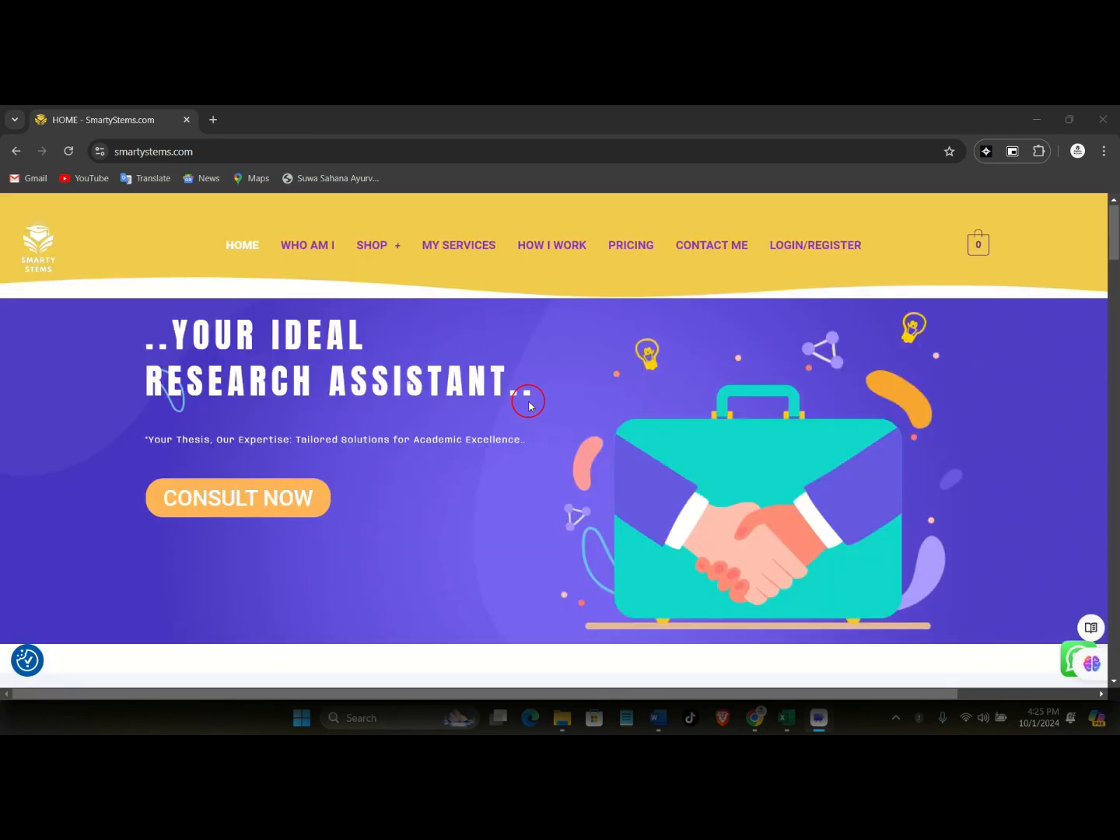
# Open the AI Tutorial category of the SmartyStems shop and look through its tutorials.
pyautogui.moveTo(380, 250)
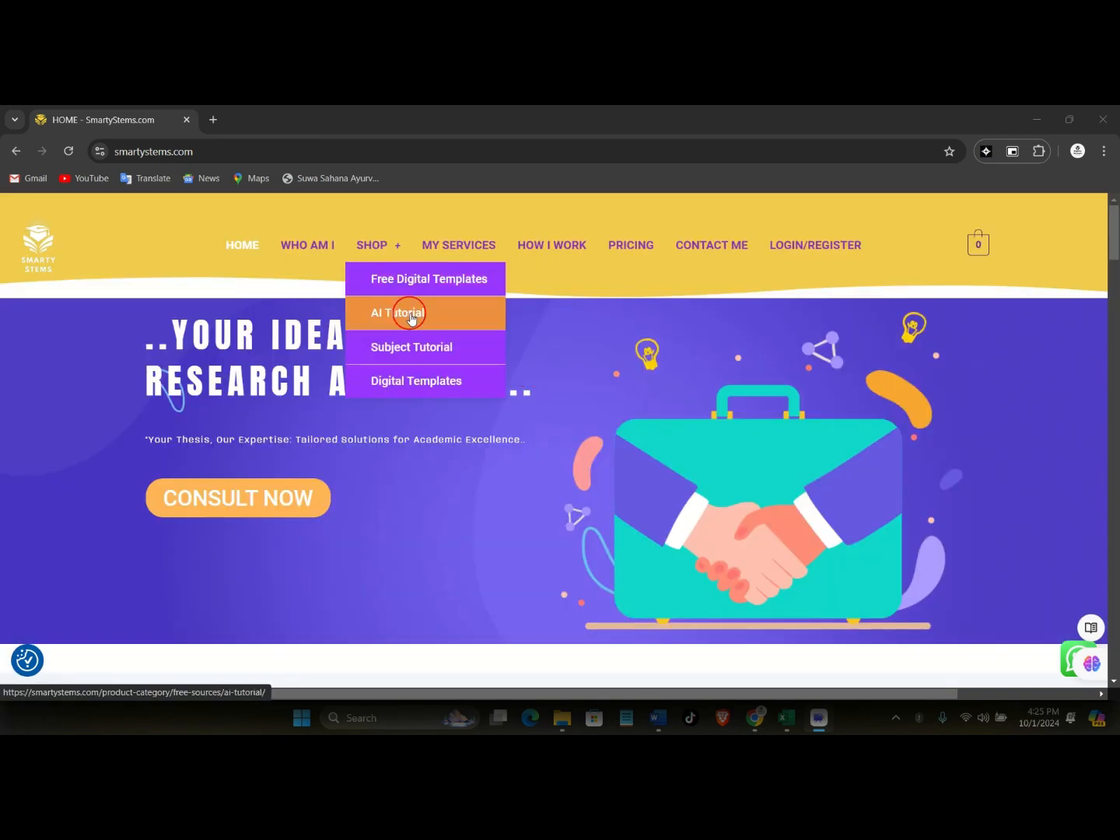
pyautogui.click(411, 318)
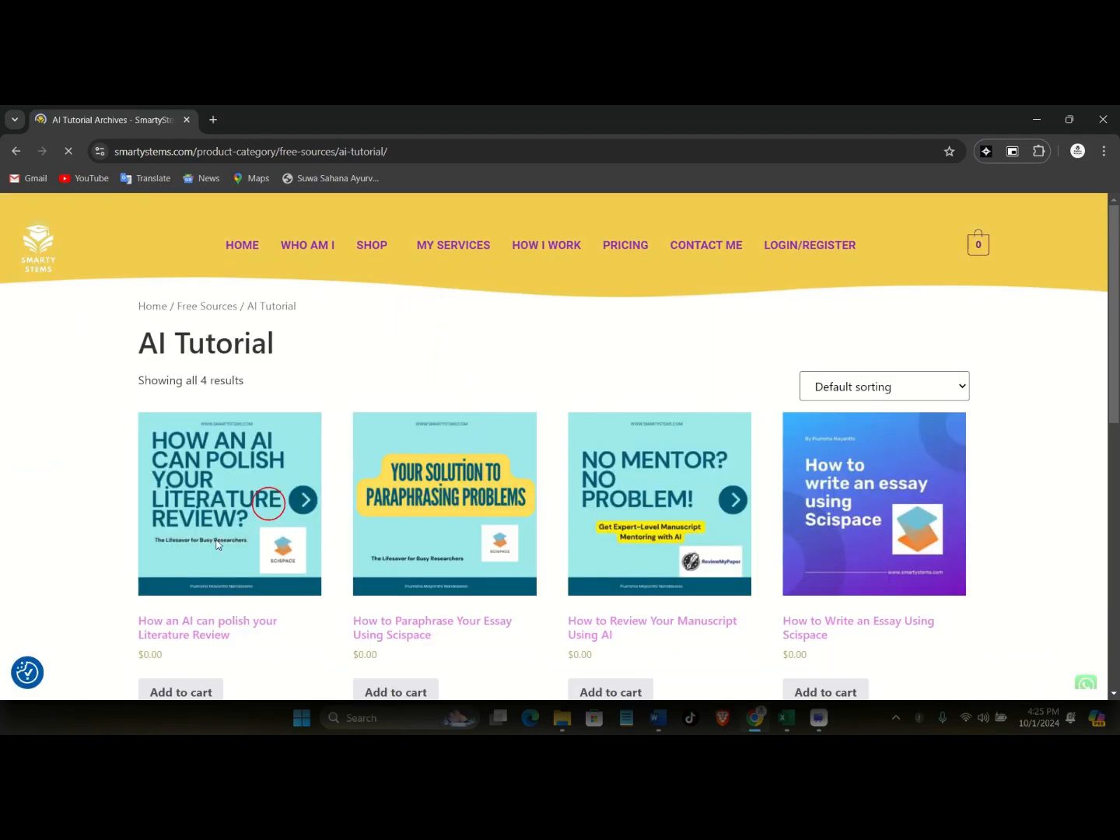
pyautogui.scroll(-1, 190, 579)
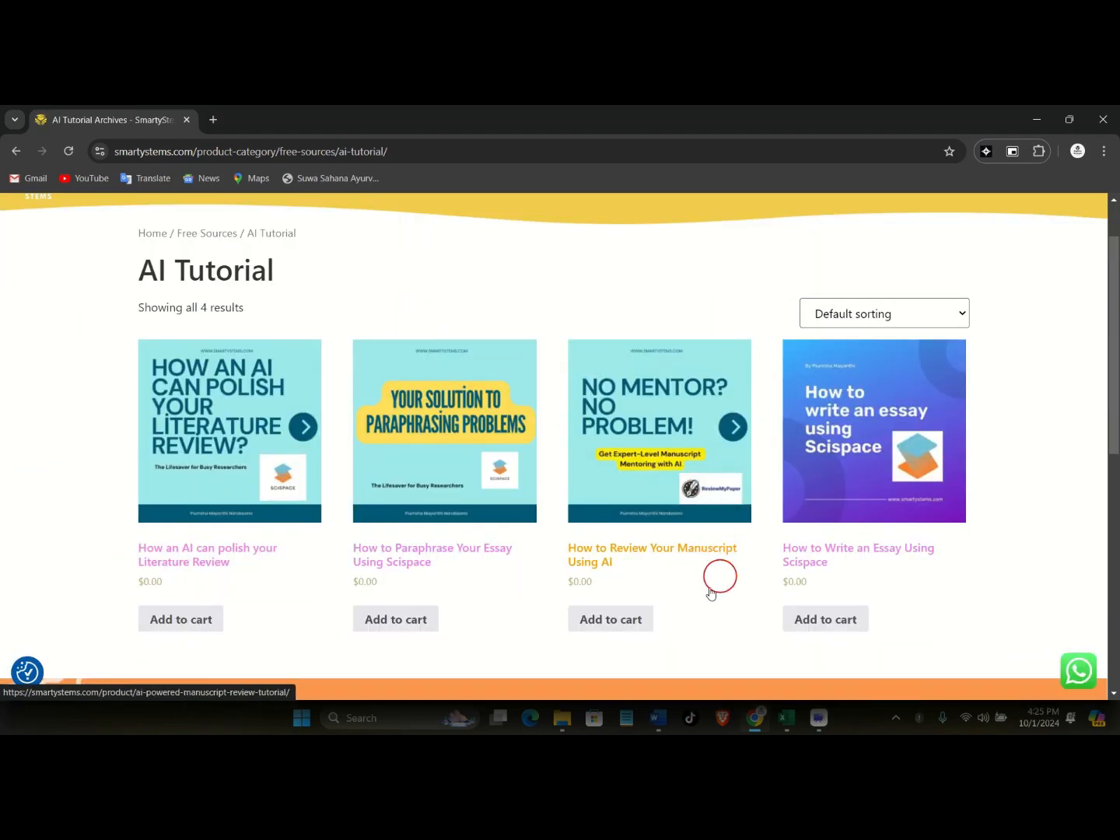
pyautogui.scroll(-3, 696, 535)
pyautogui.scroll(4, 559, 405)
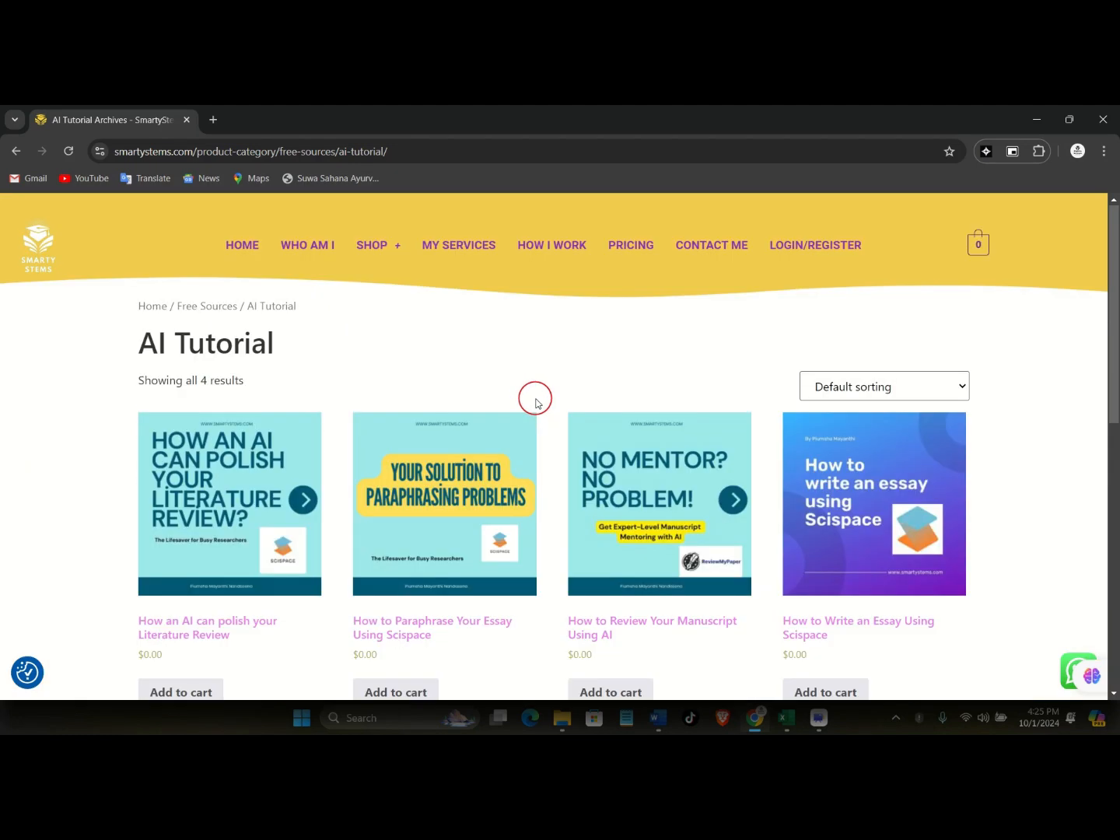
# Open the Subject Tutorial category of the shop and browse its statistics and research methodology tutorials.
pyautogui.moveTo(391, 248)
pyautogui.click(413, 349)
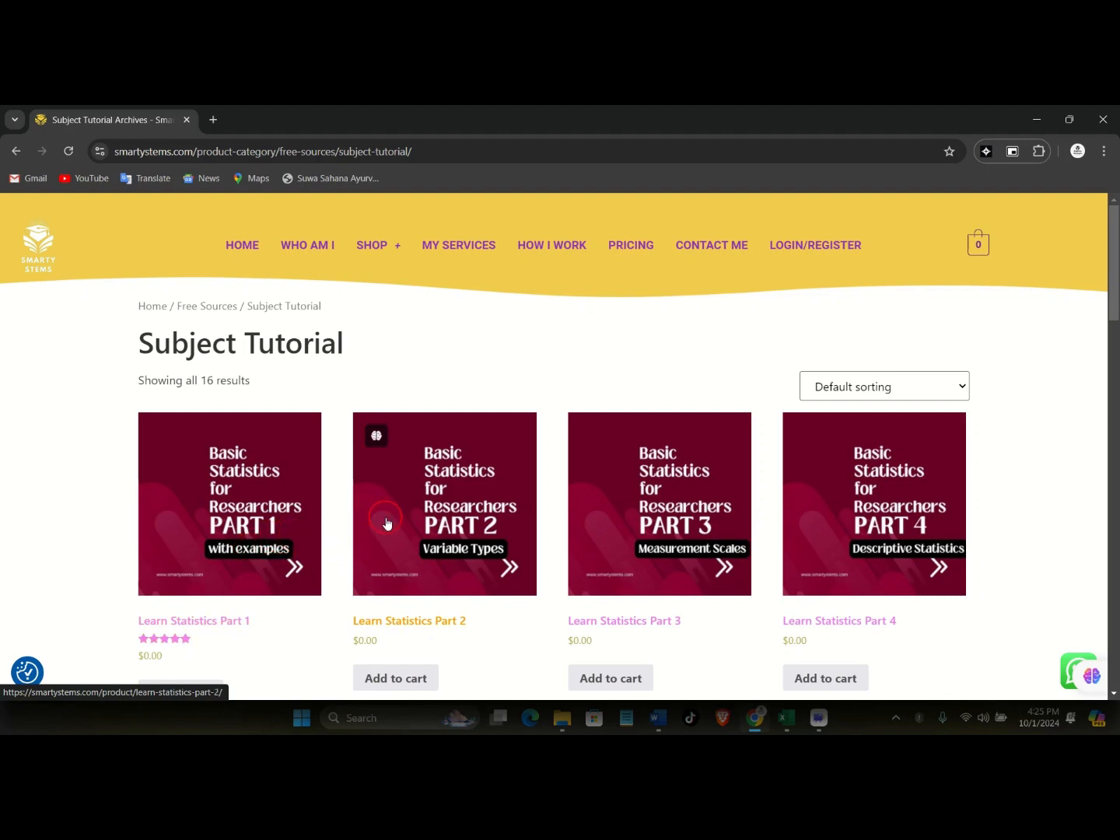
pyautogui.scroll(-2, 387, 523)
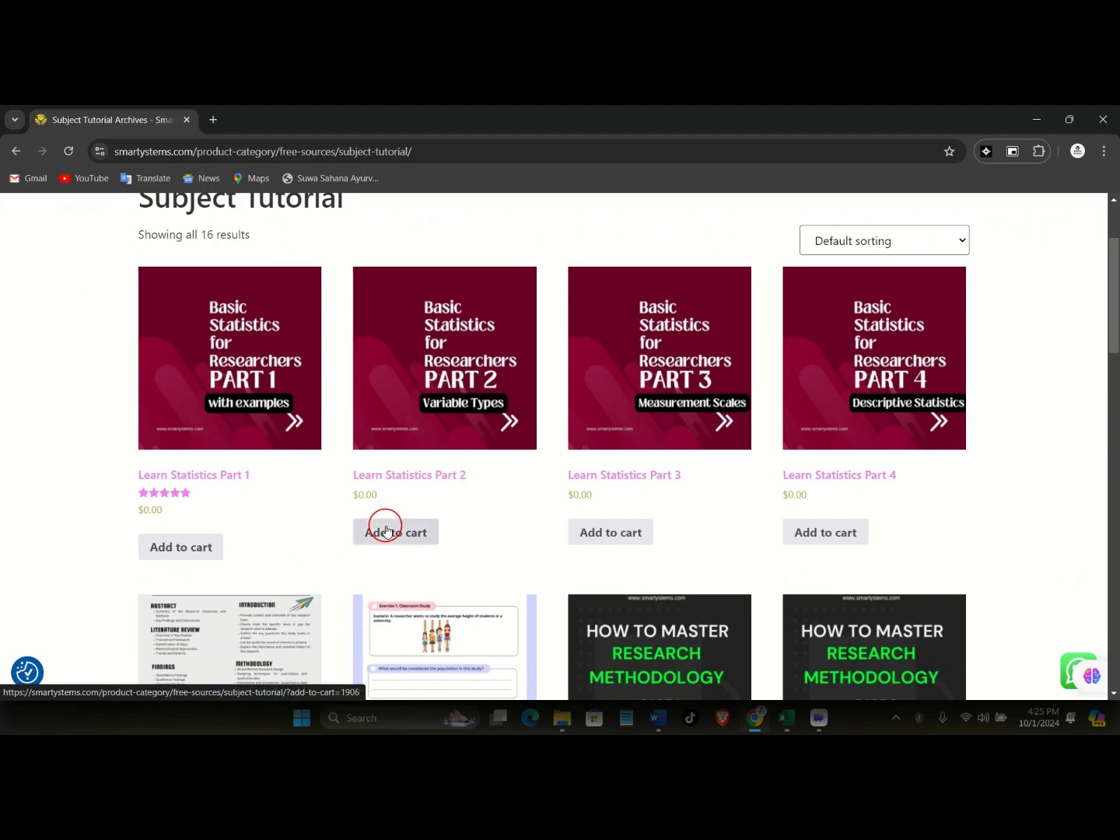
pyautogui.scroll(-2, 386, 531)
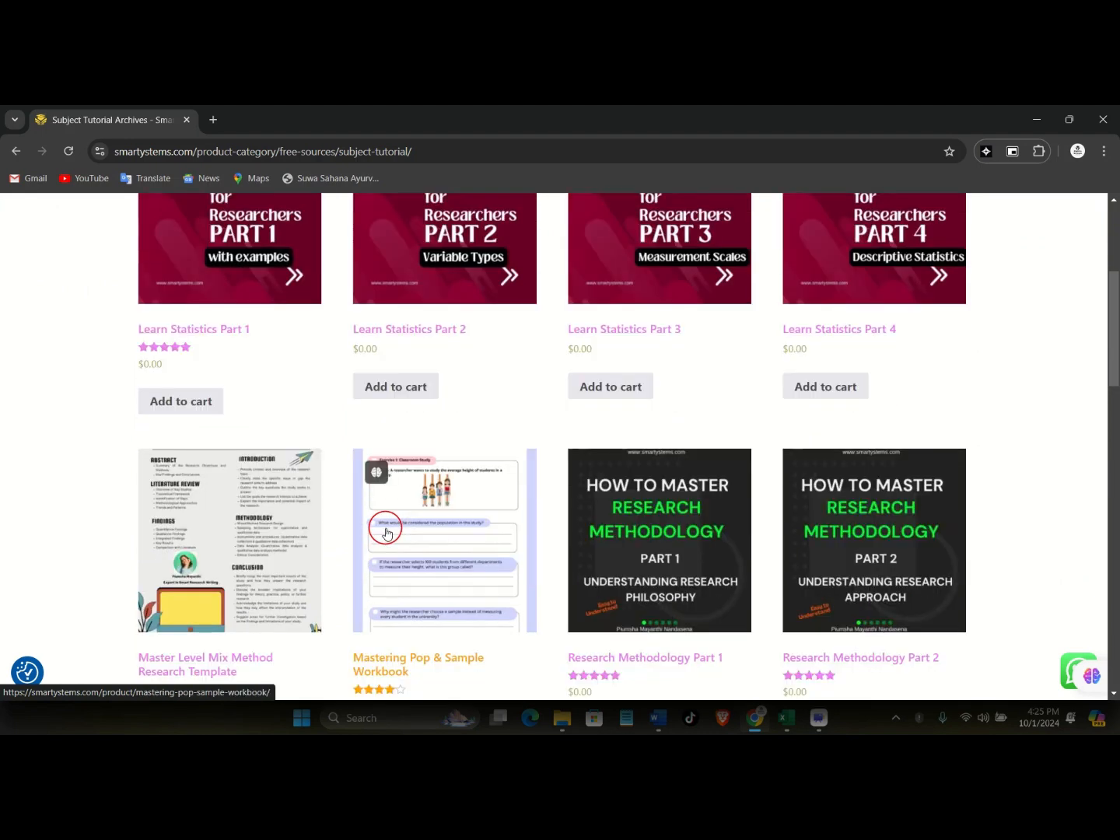
pyautogui.scroll(-1, 366, 533)
pyautogui.scroll(-1, 839, 526)
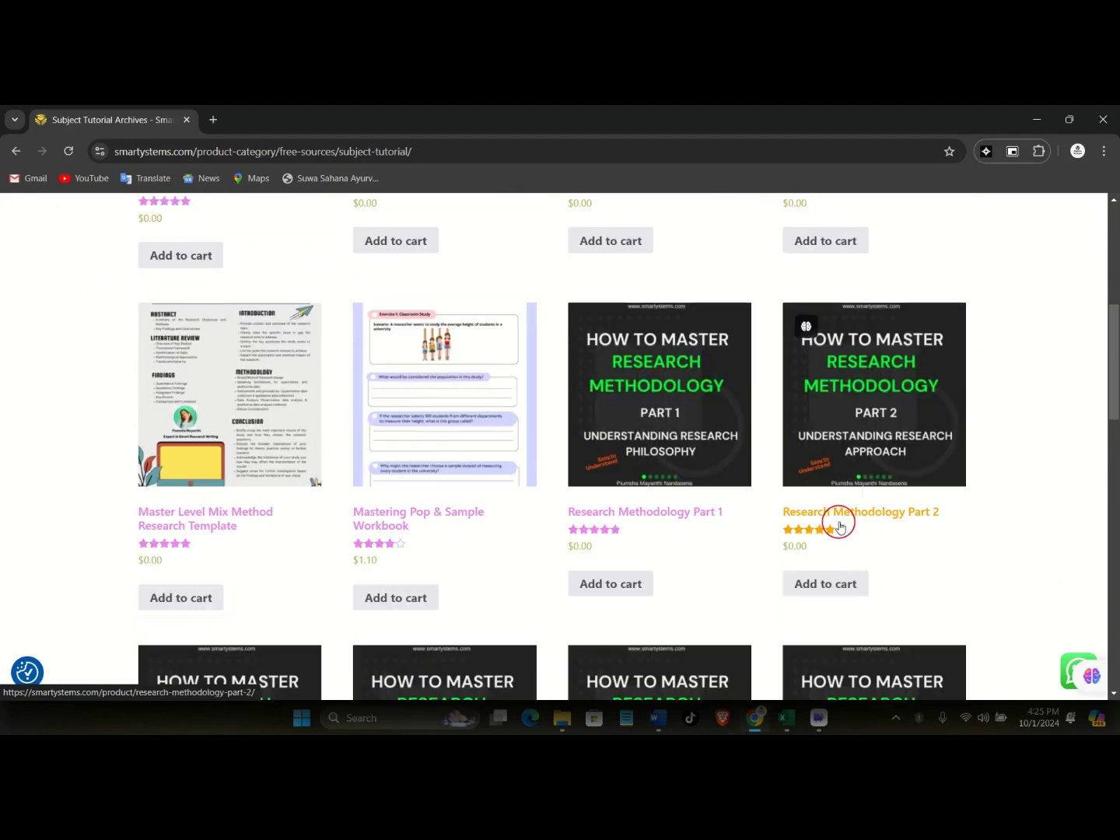
pyautogui.scroll(-3, 832, 523)
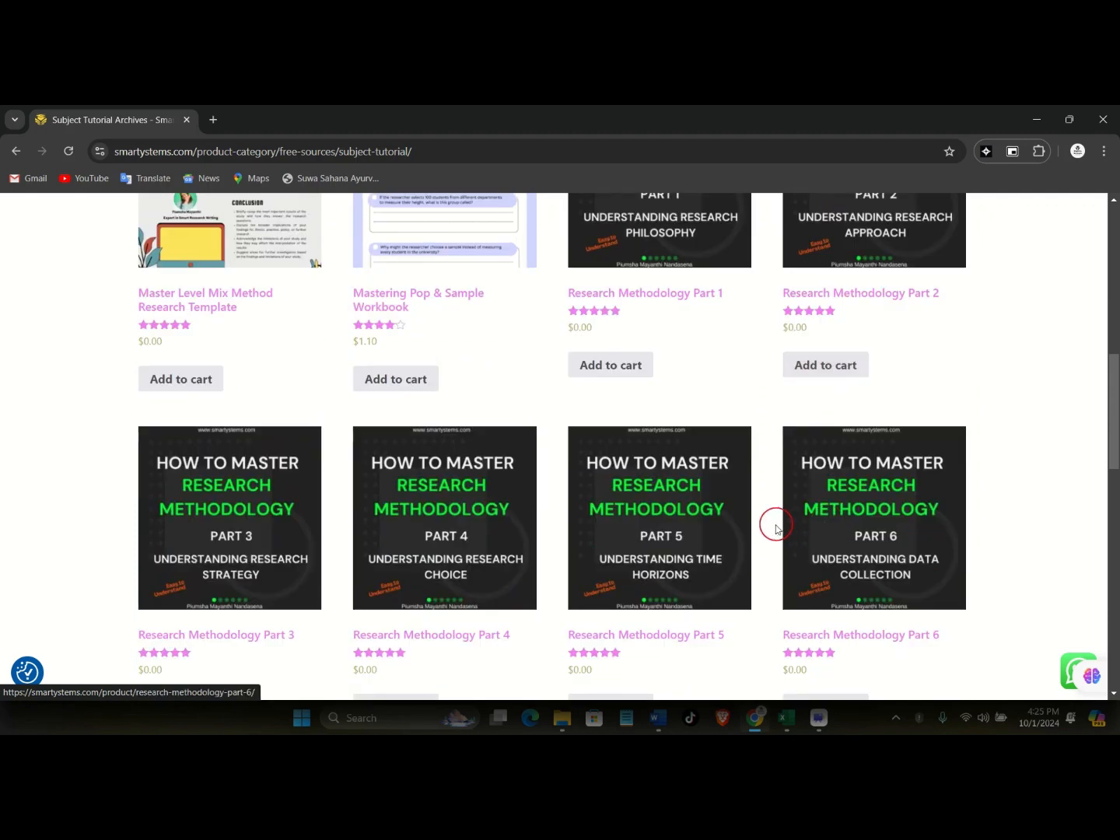
pyautogui.scroll(-3, 555, 526)
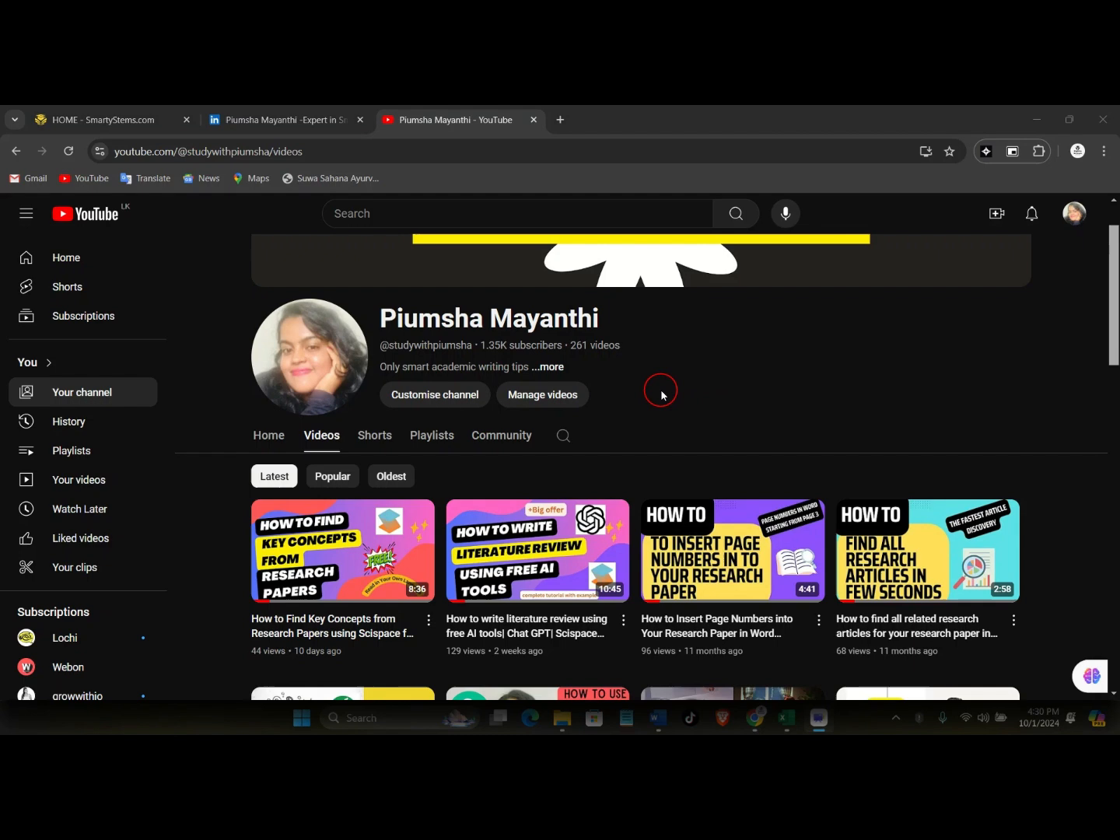
pyautogui.scroll(1, 661, 395)
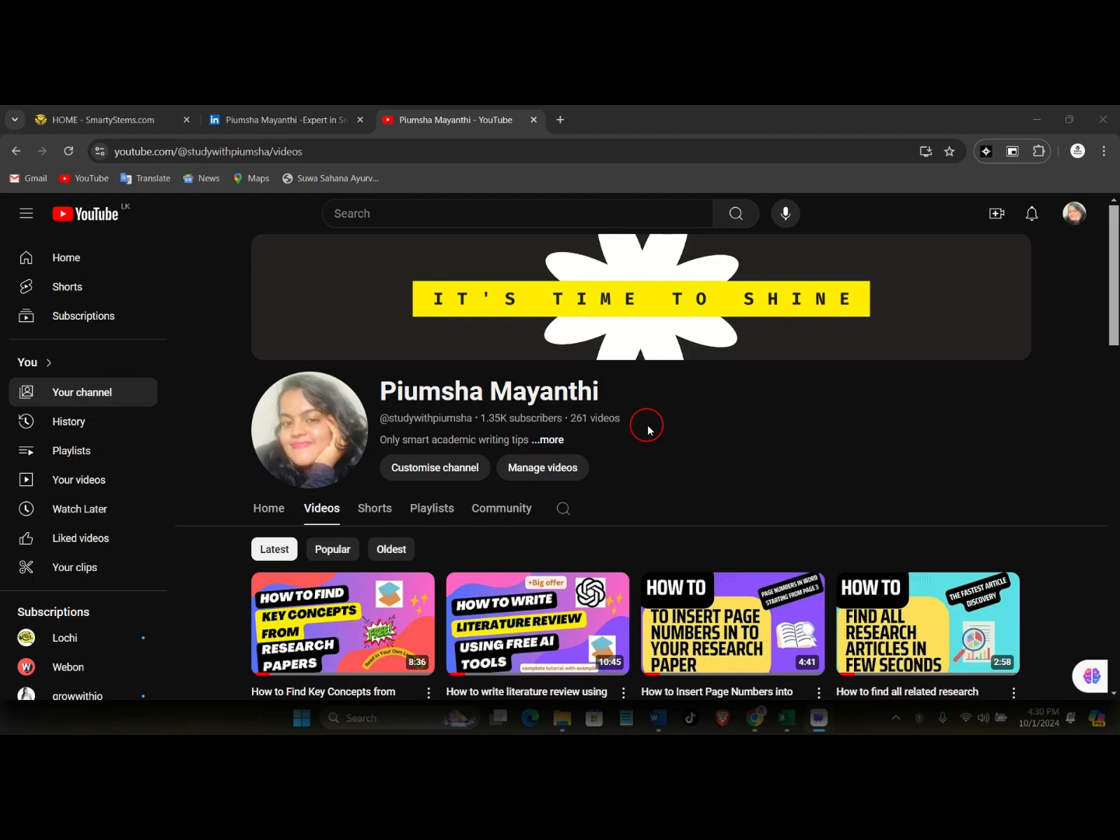
pyautogui.scroll(-1, 658, 447)
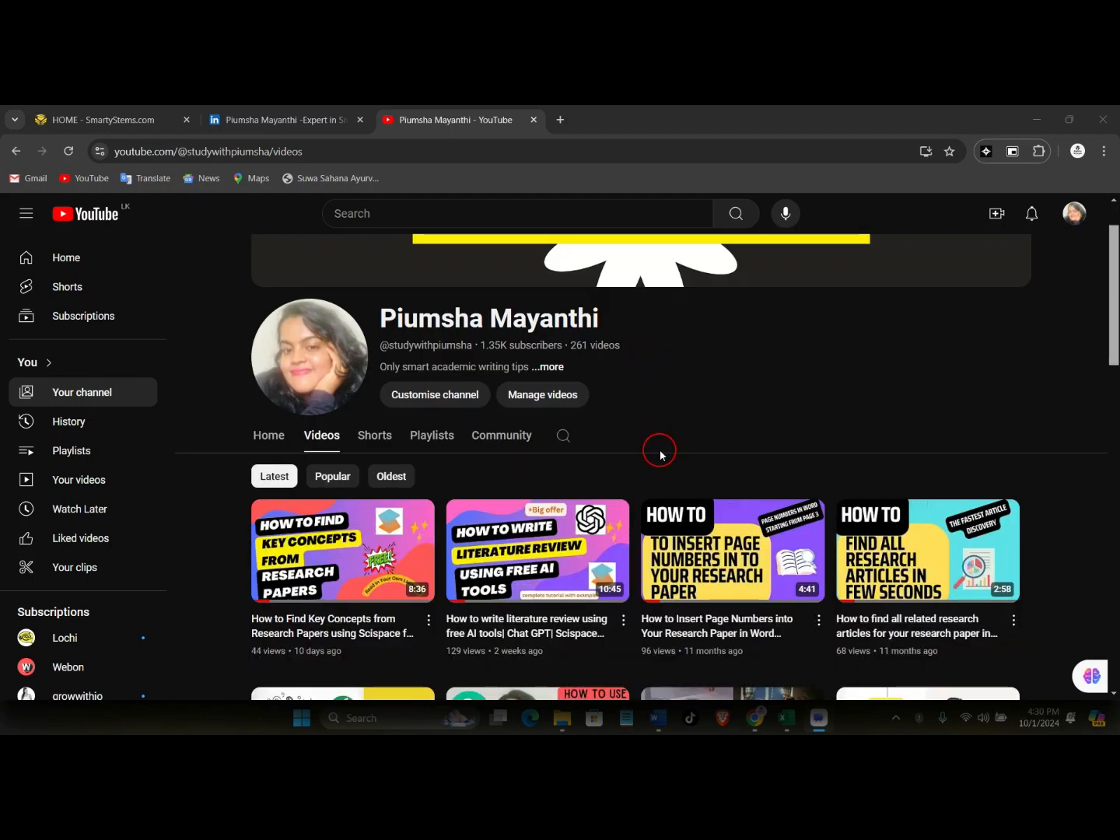